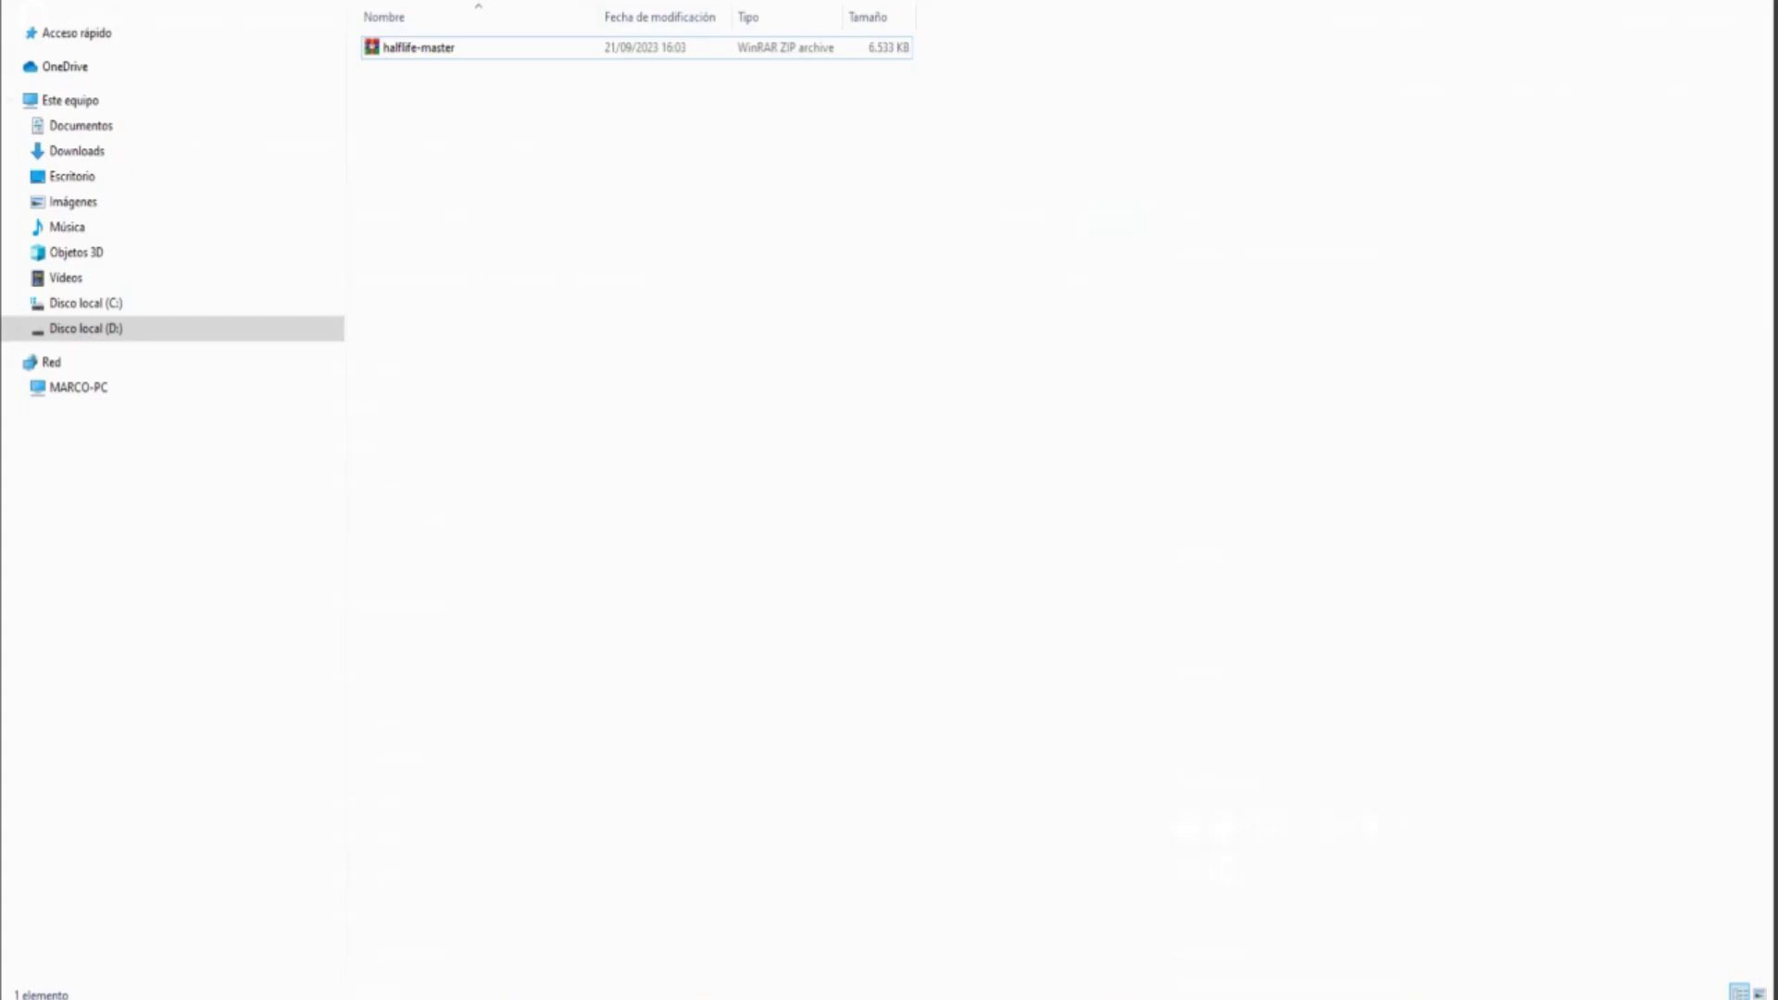
- Check the properties of the halflife-master ZIP archive and close them
drag(531, 79, 486, 45)
right_click(480, 46)
click(544, 548)
drag(649, 63, 872, 288)
click(1035, 286)
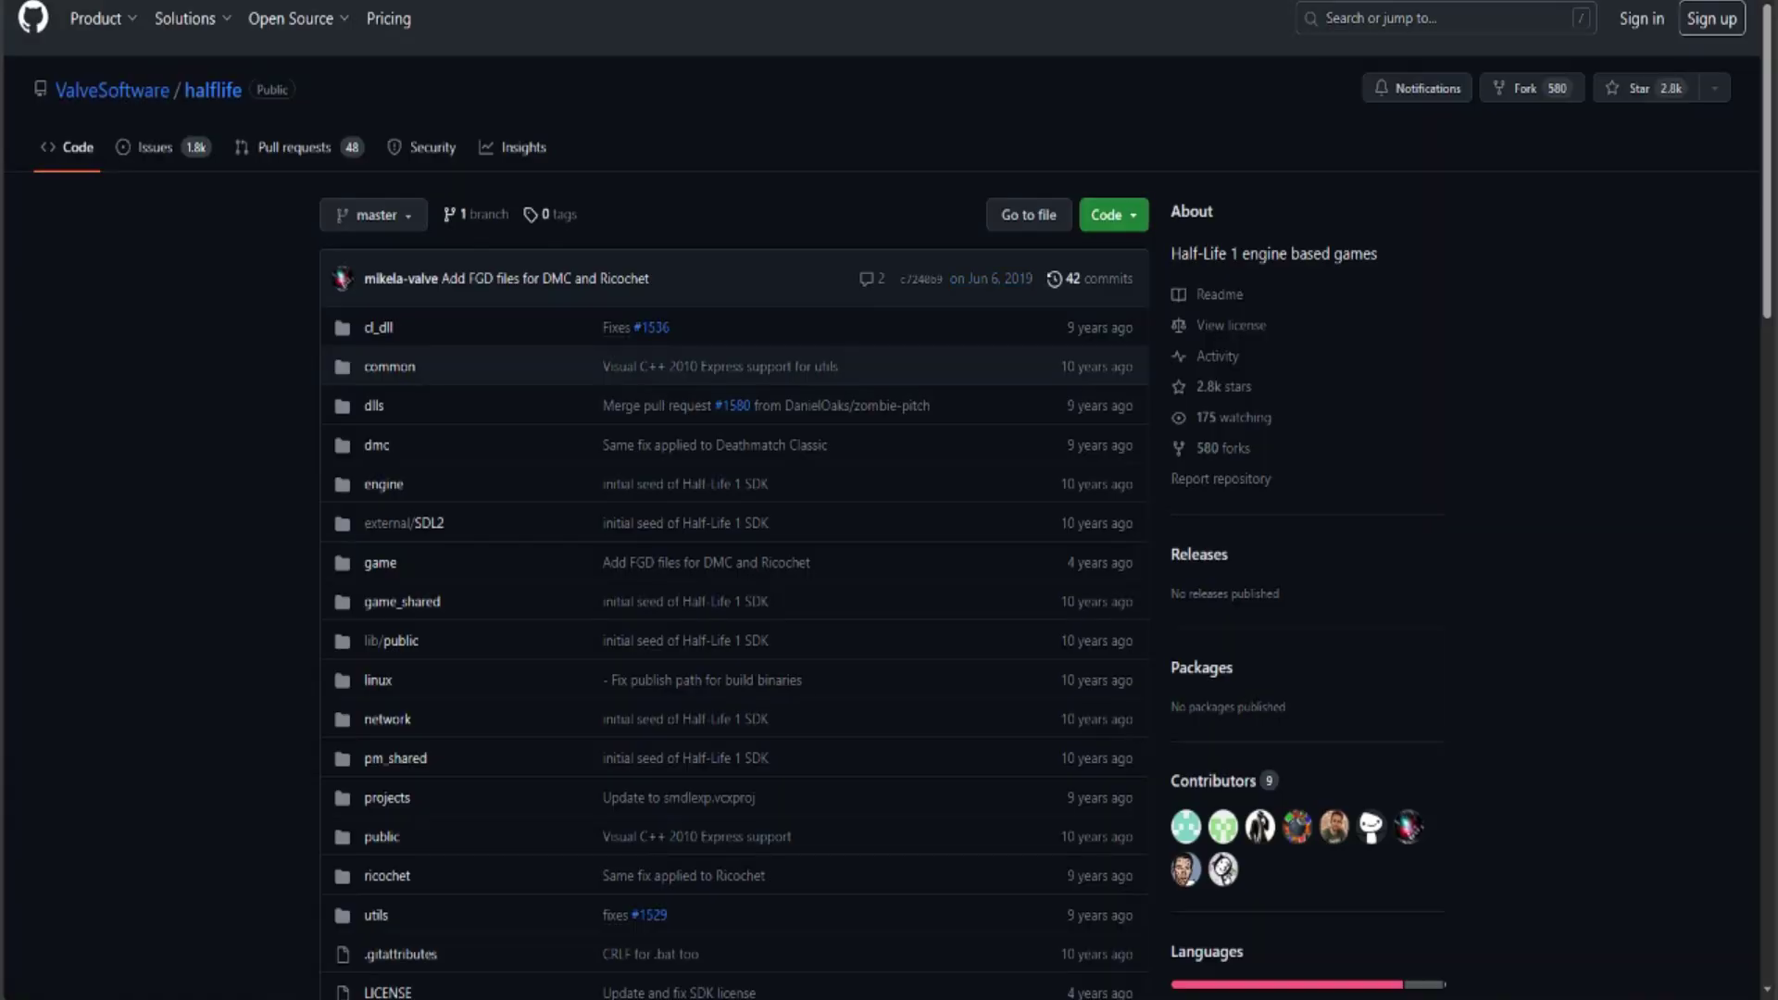
- Try to download the halflife repository as a ZIP from GitHub, accepting to overwrite the existing duplicate
click(1113, 214)
click(856, 551)
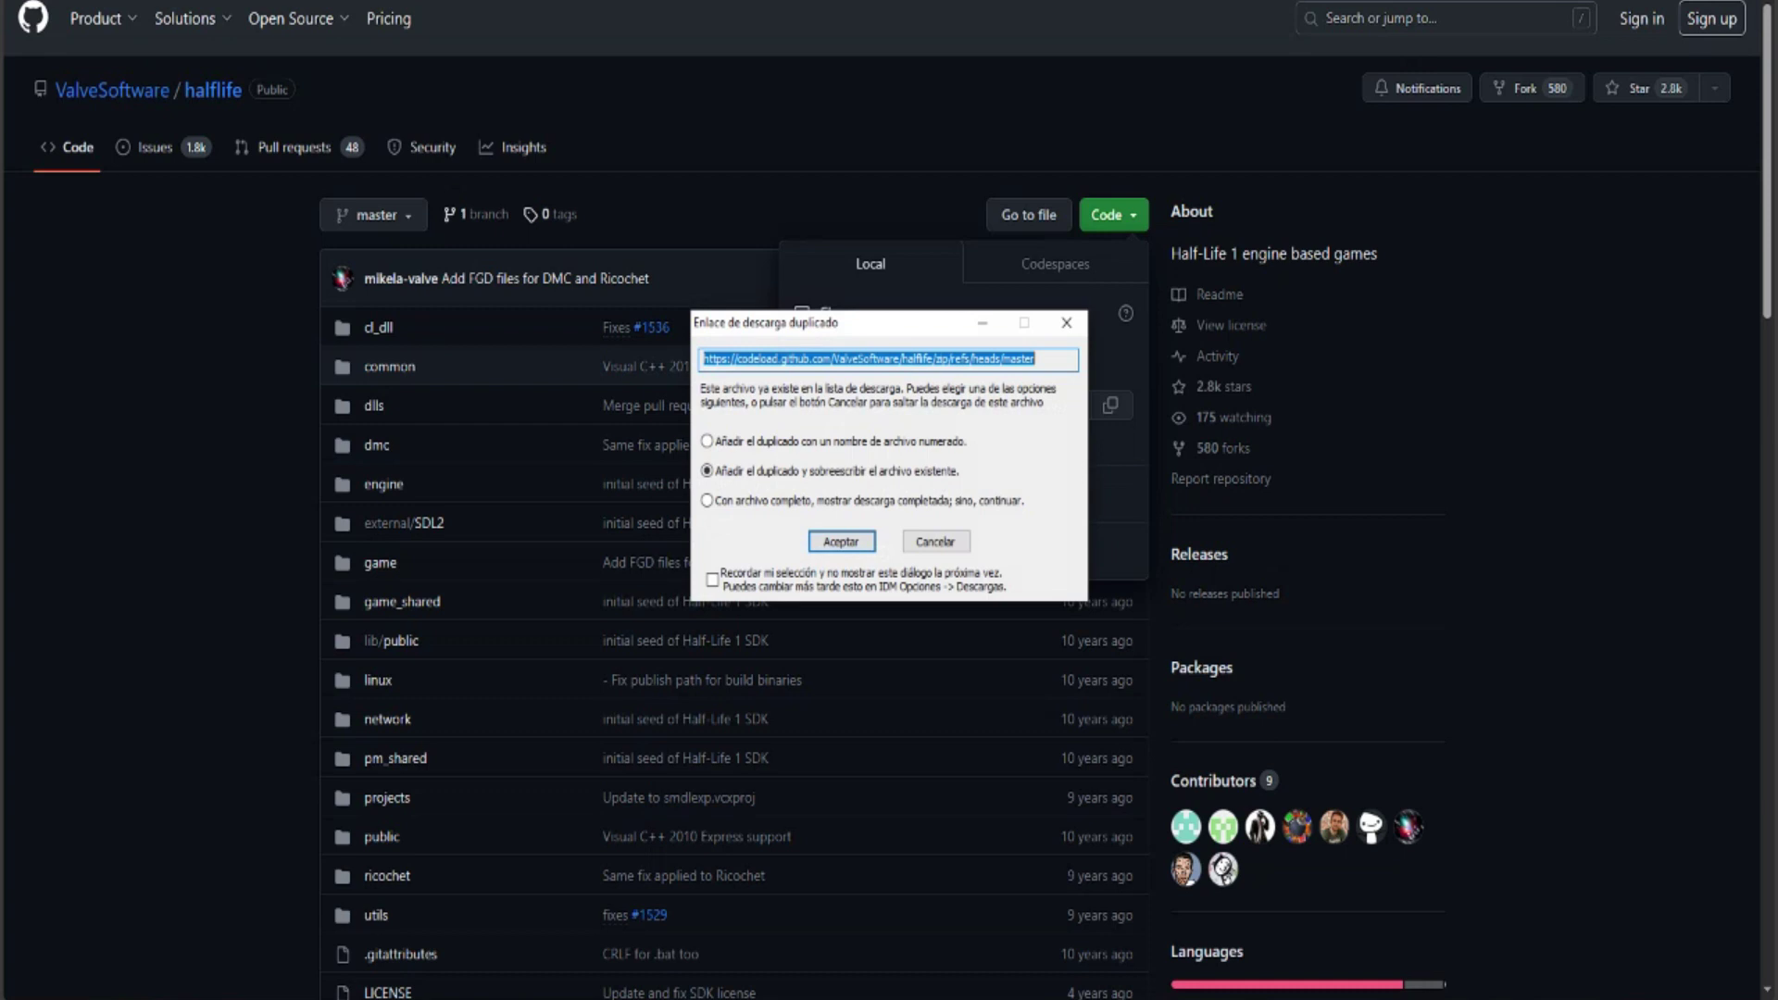
key(Return)
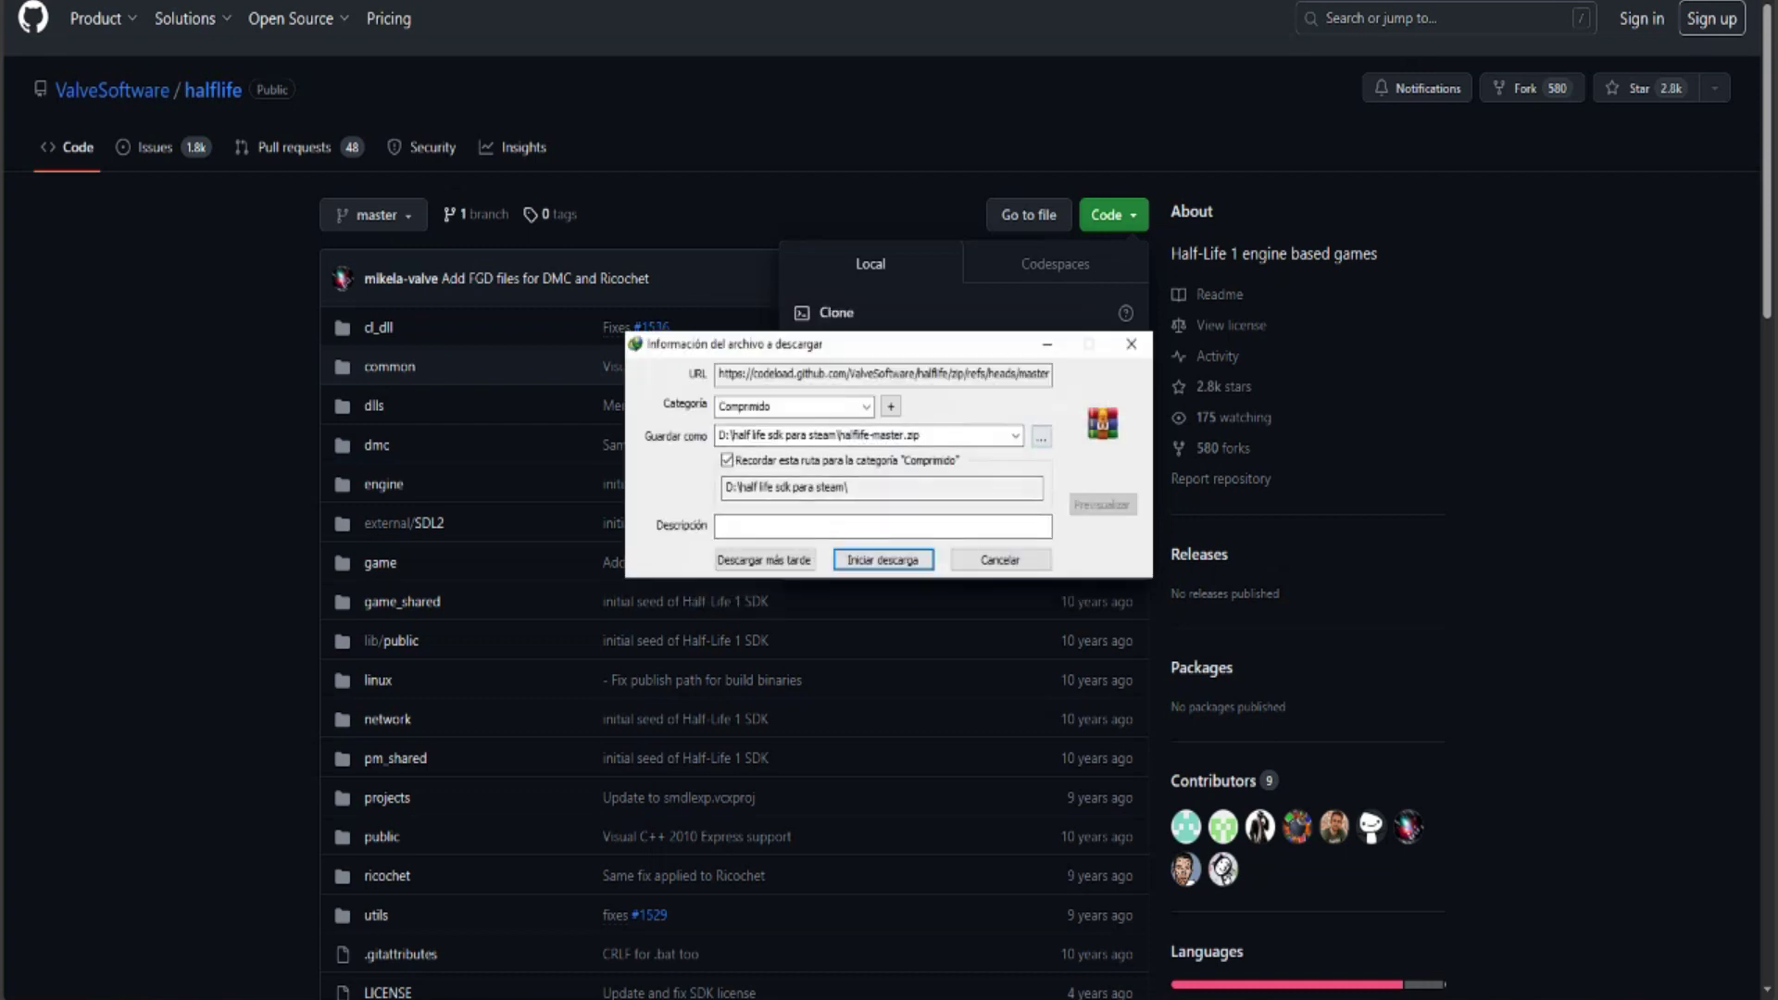
drag(990, 349, 916, 348)
click(1057, 345)
key(Return)
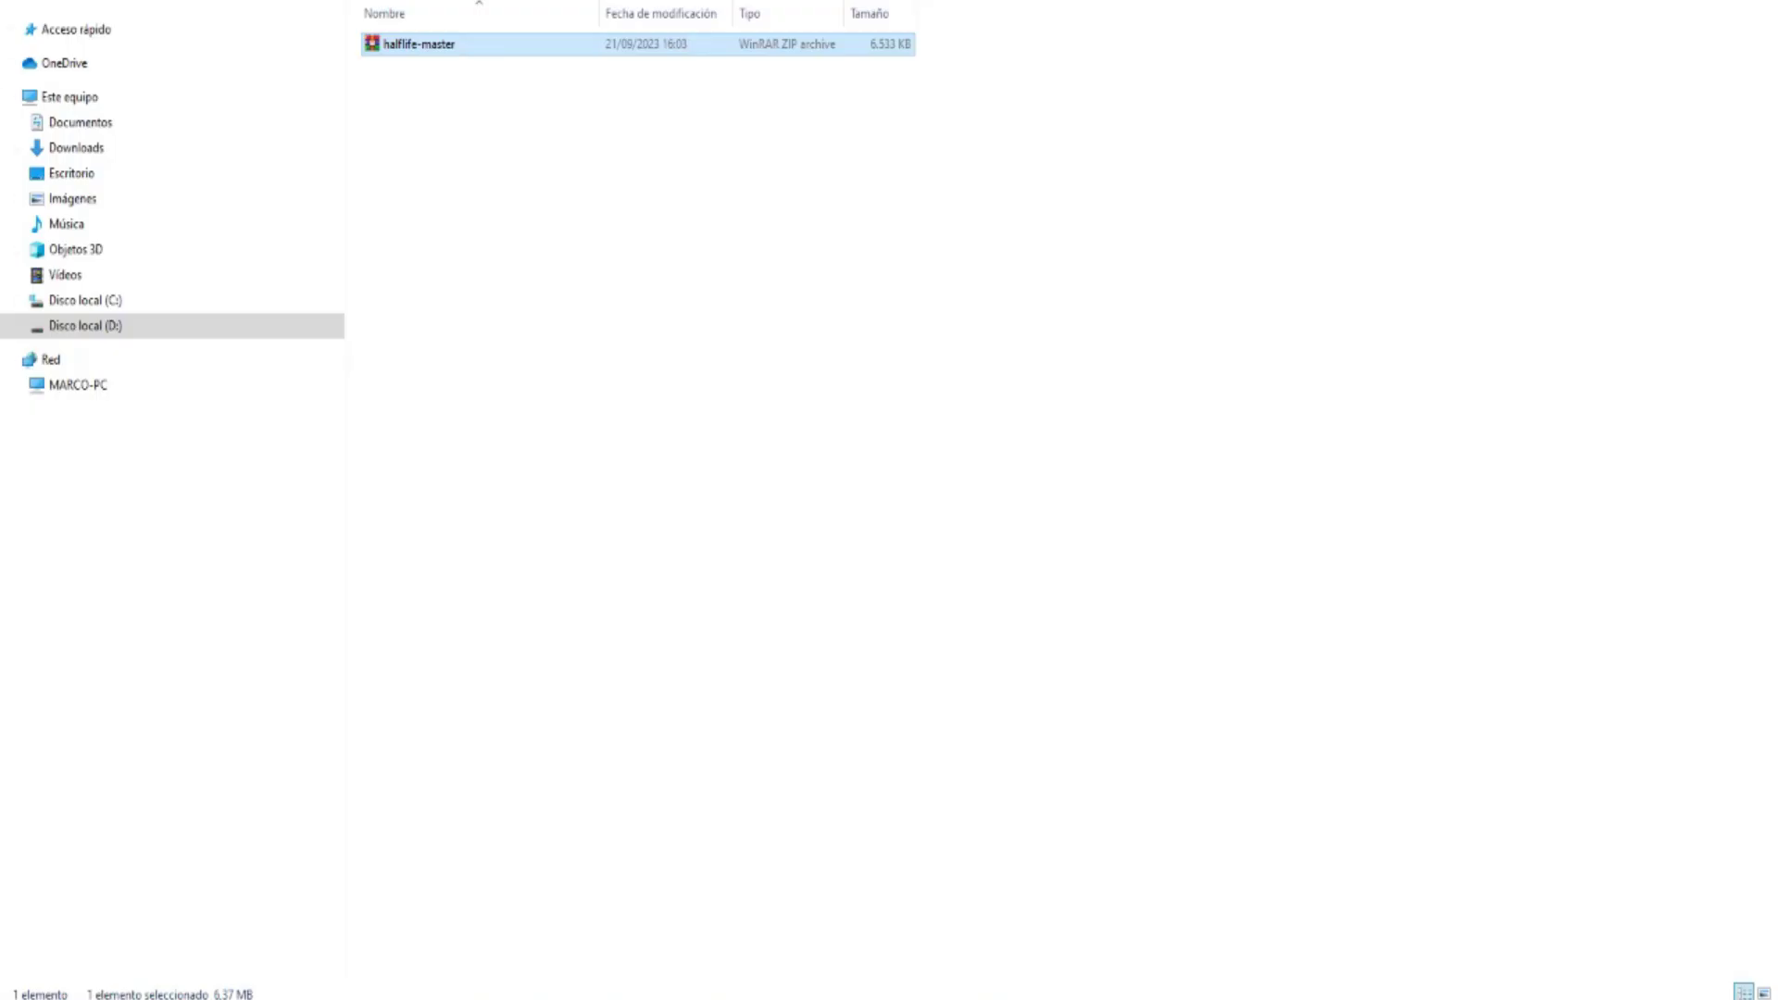
- Extract the halflife-master archive into the current folder and open the extracted folder
right_click(460, 43)
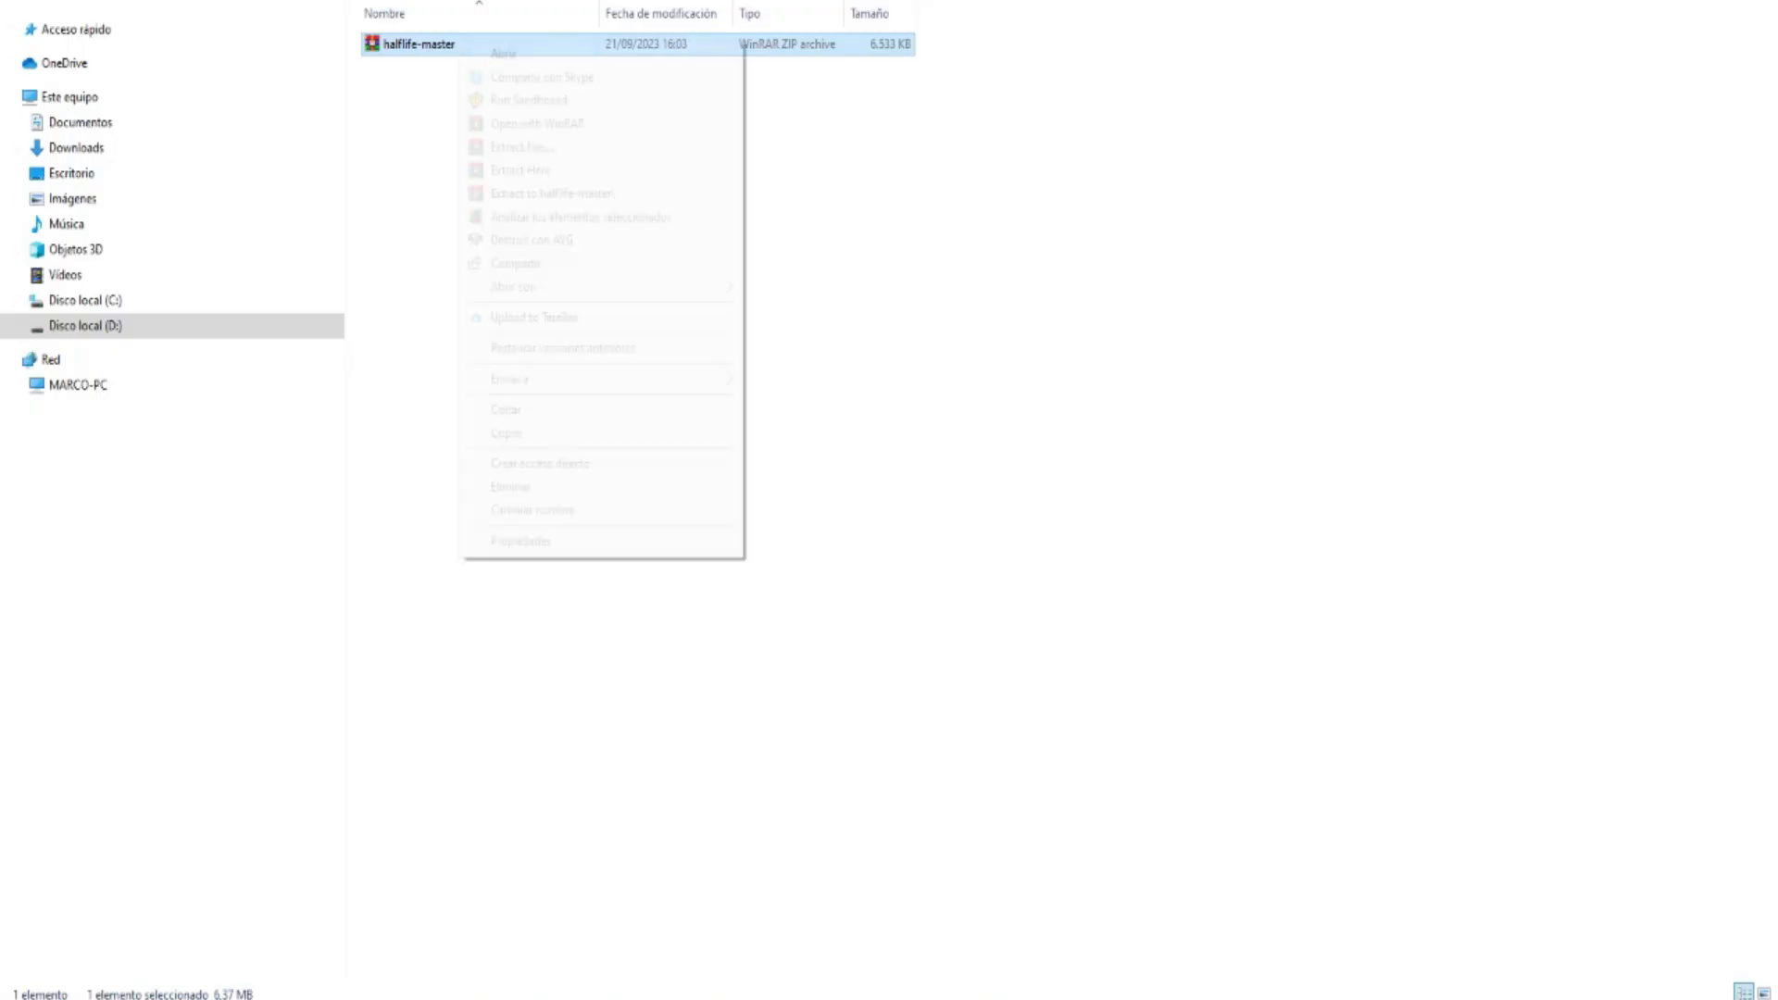
click(519, 171)
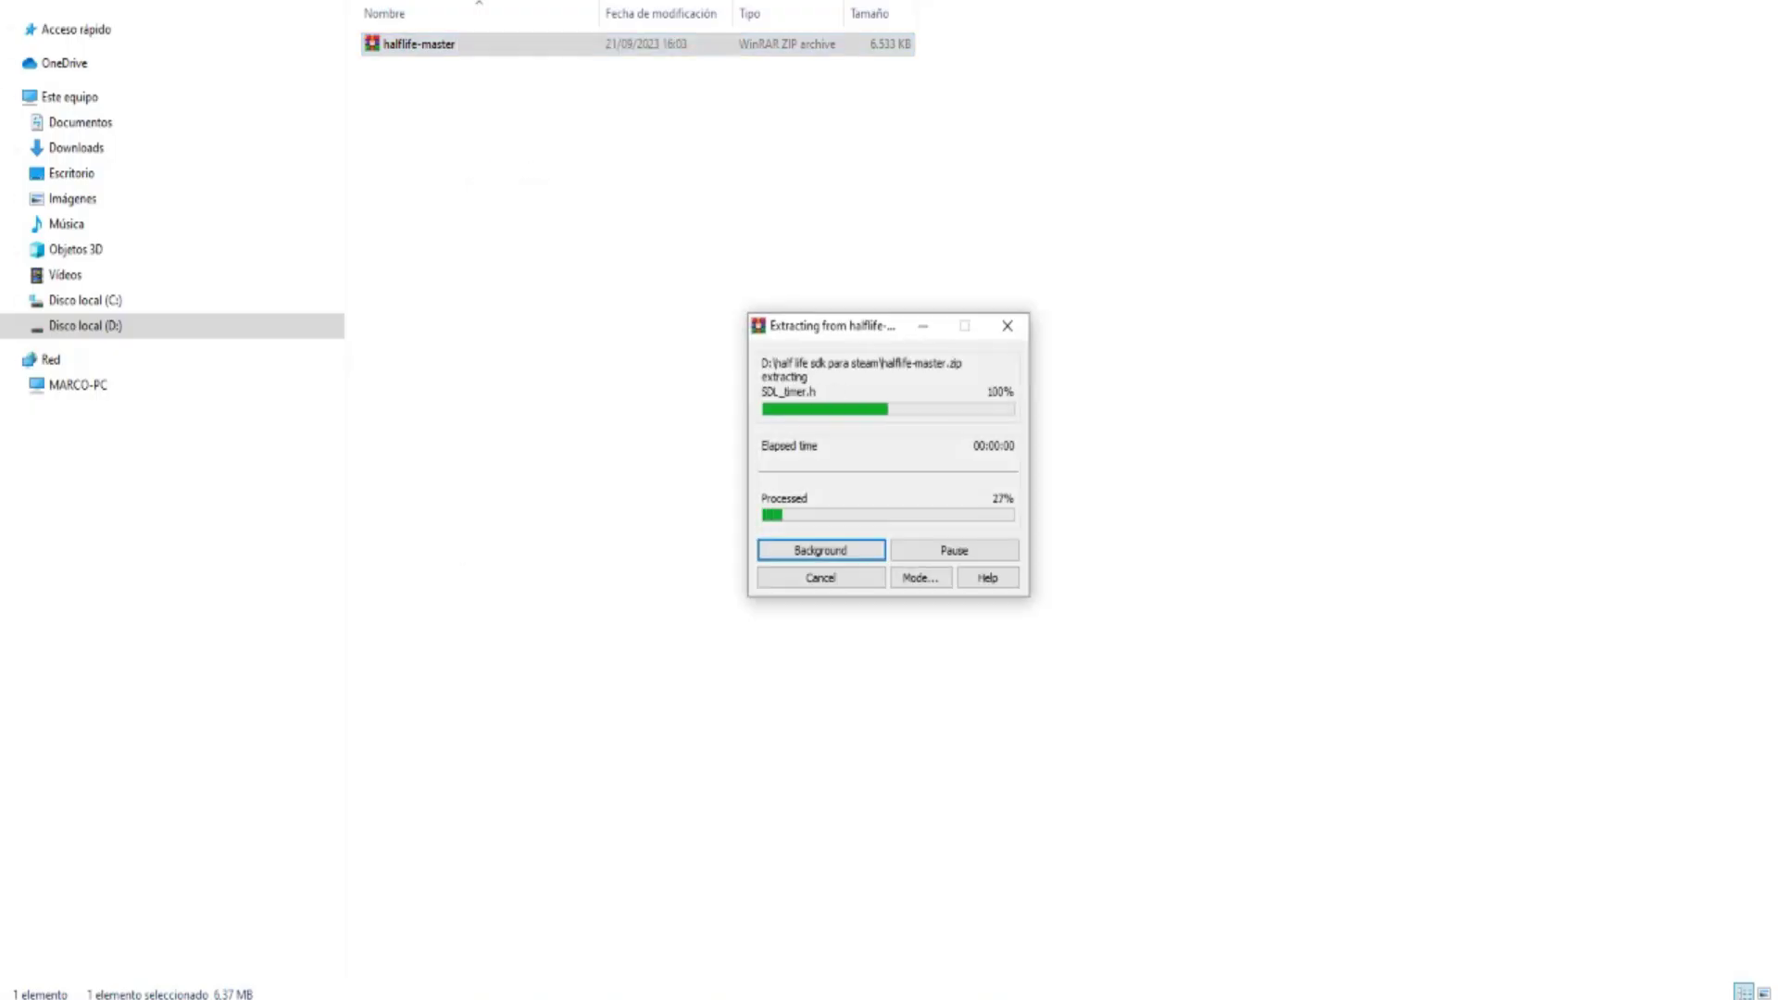
double_click(418, 43)
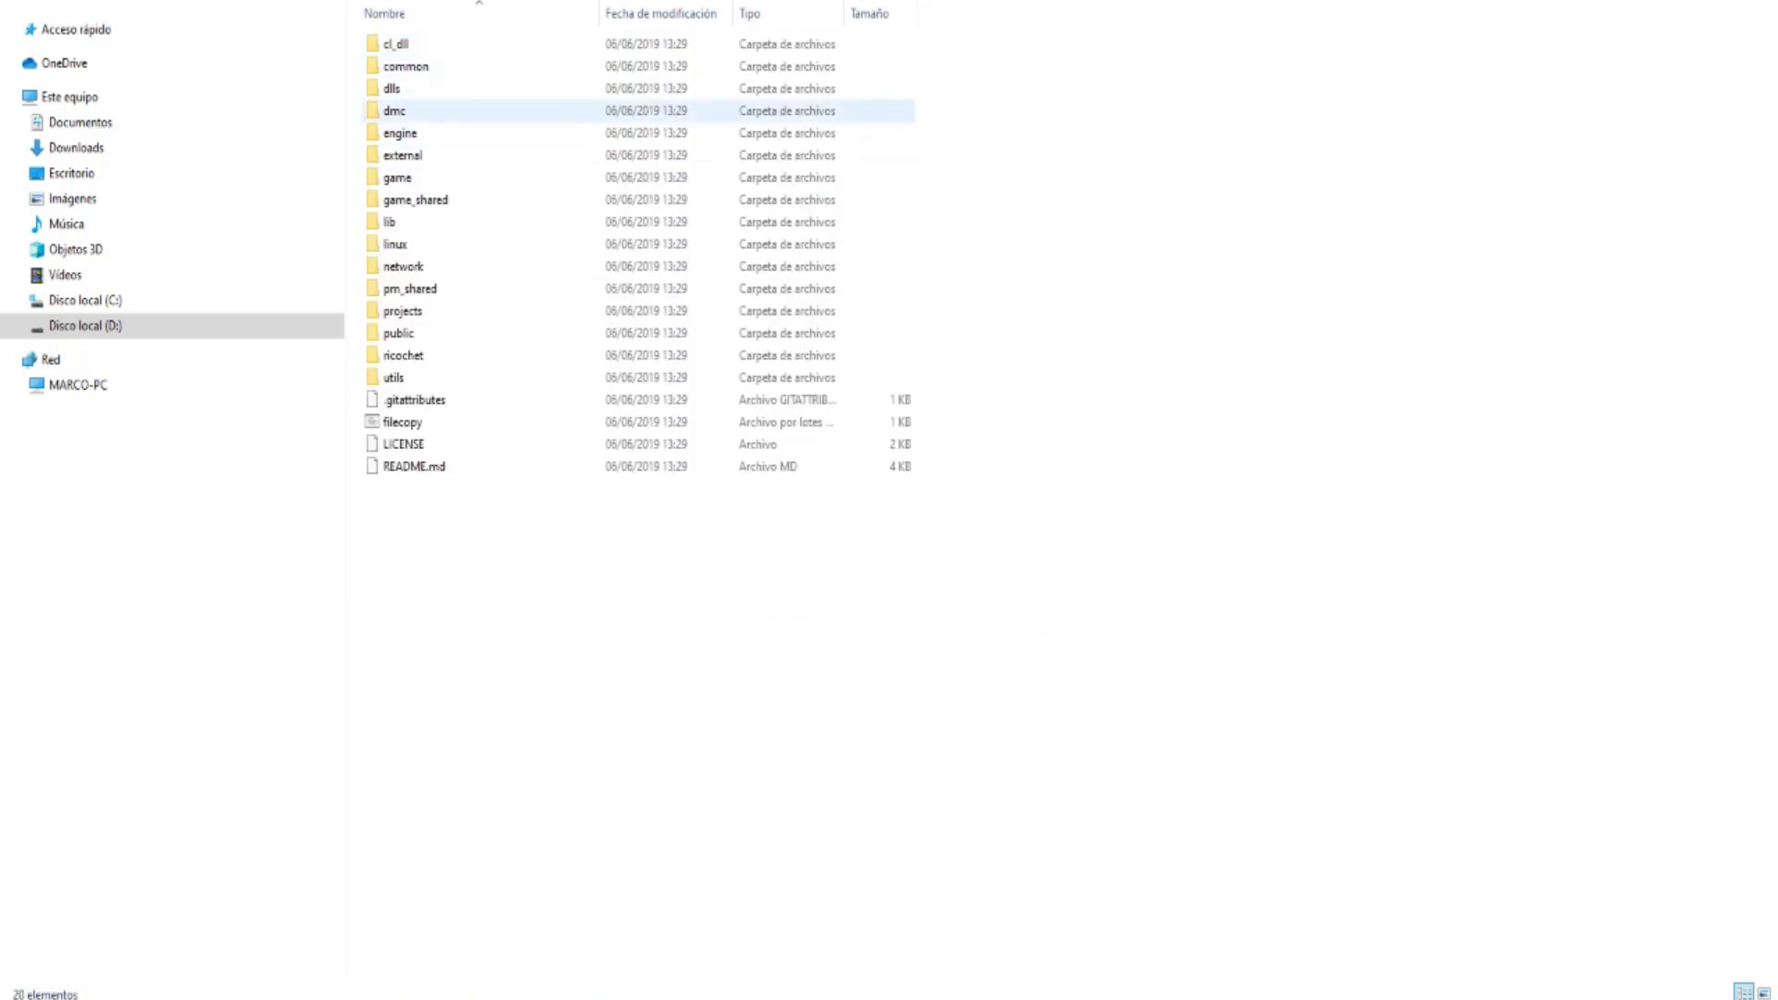
- Look through the source and header files in the cl_dll and dlls folders and return to the SDK's main folder
double_click(396, 43)
drag(1769, 148, 1768, 684)
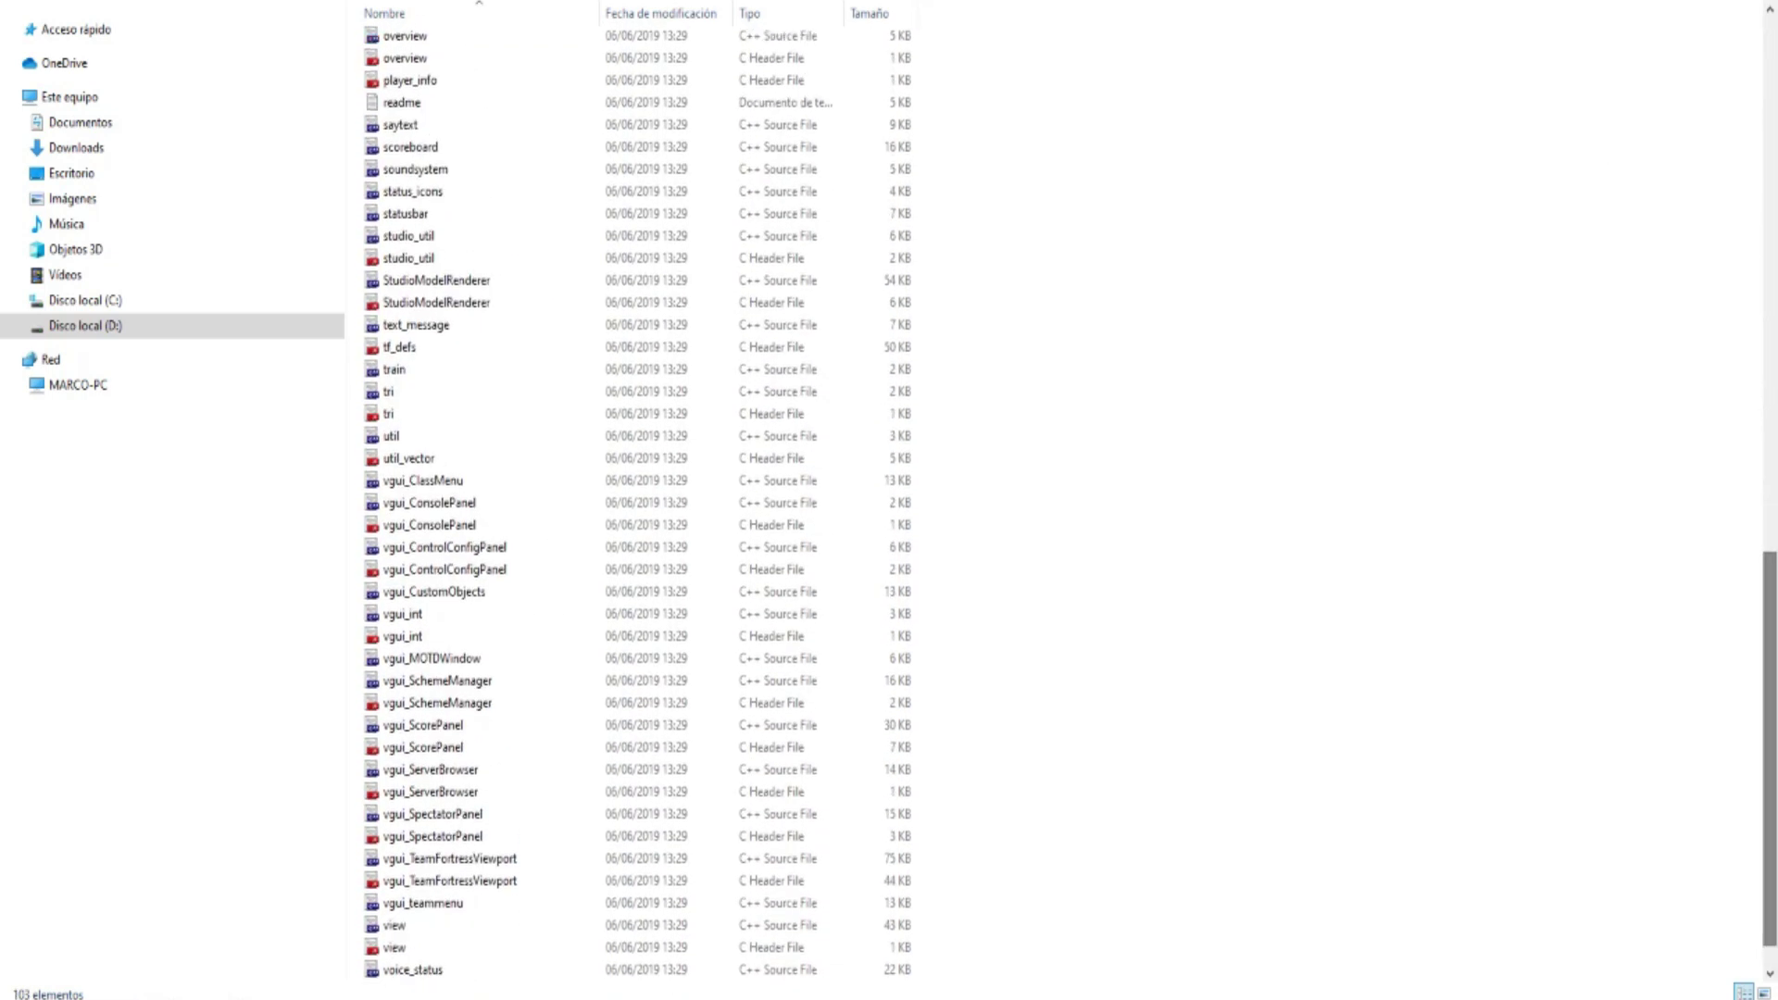
key(alt+Left)
click(391, 88)
double_click(392, 88)
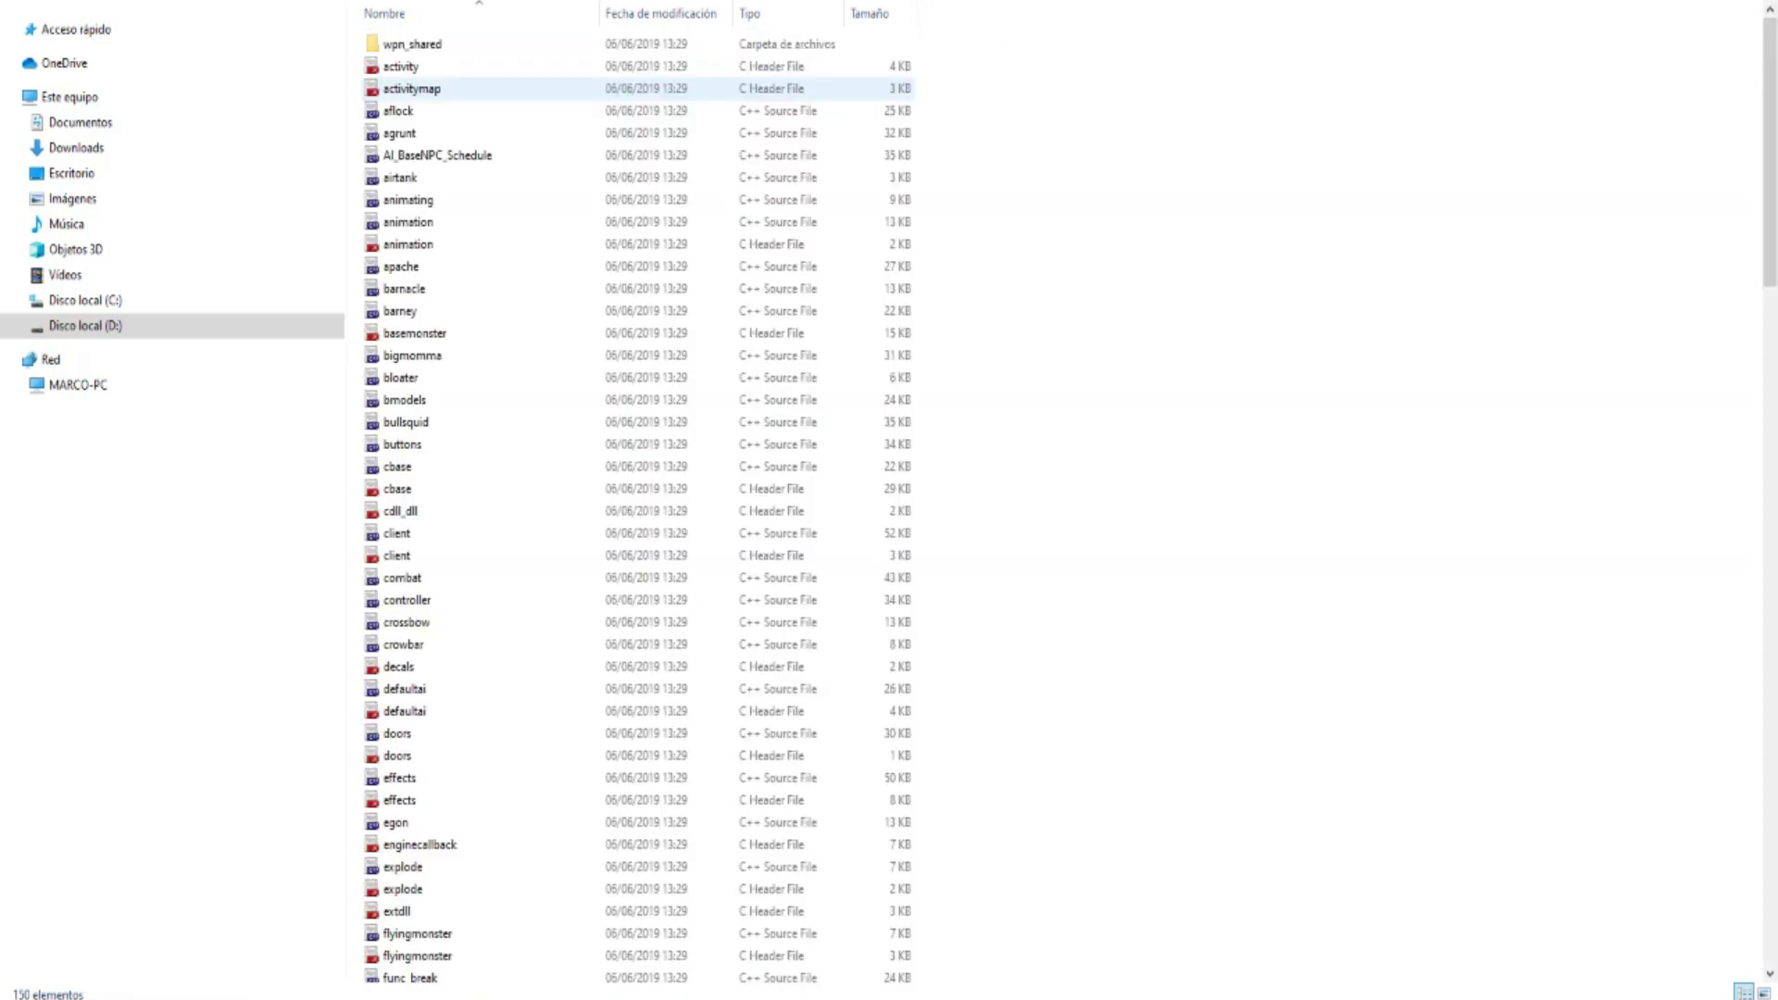
drag(1769, 148, 1769, 755)
key(alt+Left)
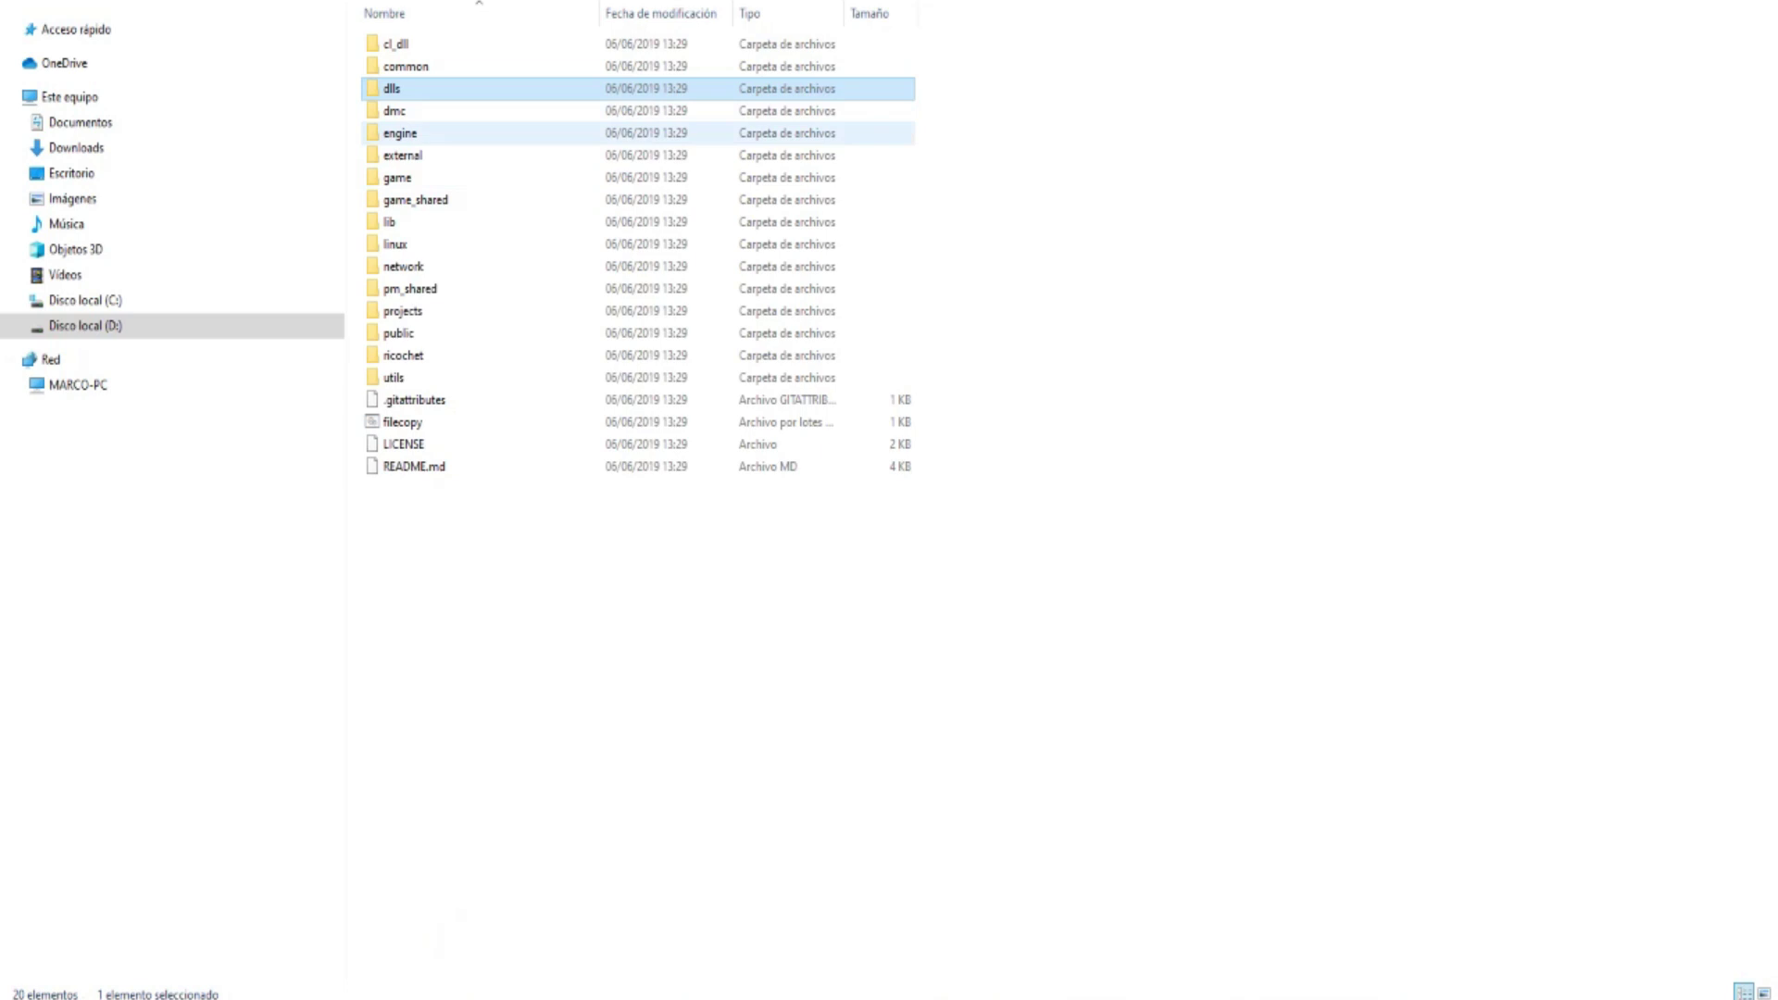
- Open the first subfolder inside the projects folder and look over its project files
click(452, 333)
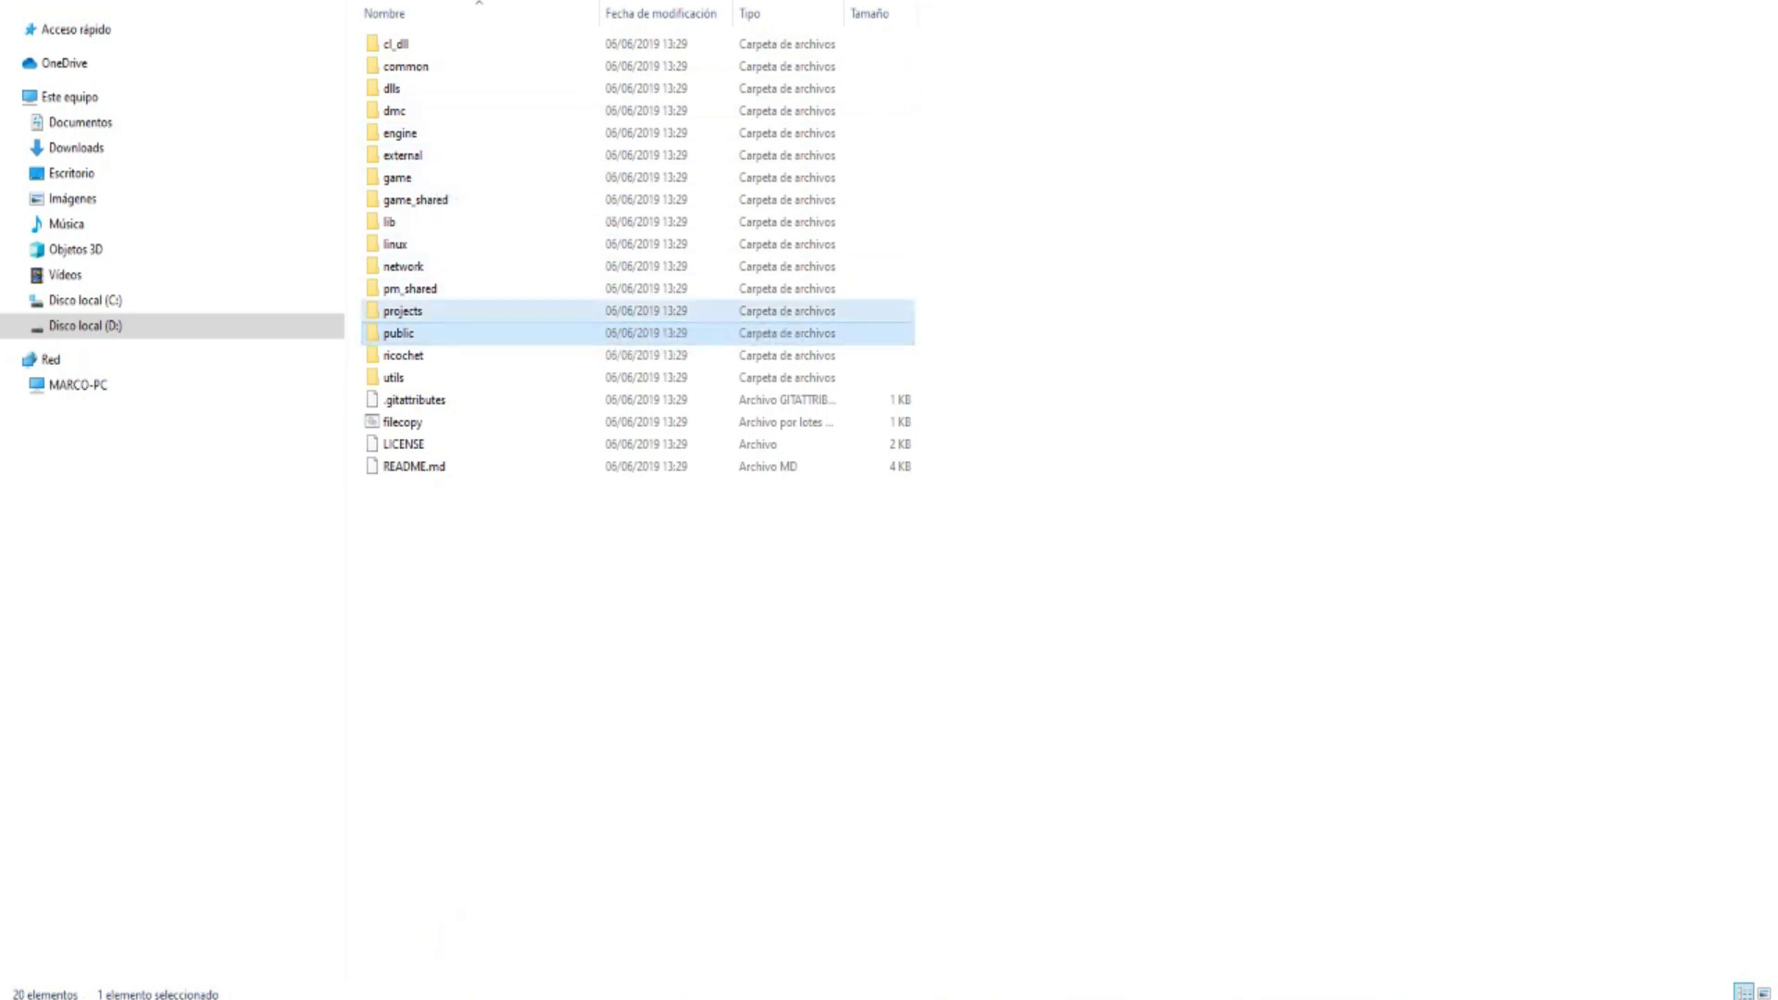
double_click(452, 310)
click(431, 45)
double_click(432, 44)
drag(1769, 421, 1768, 550)
scroll(639, 505, up, 3)
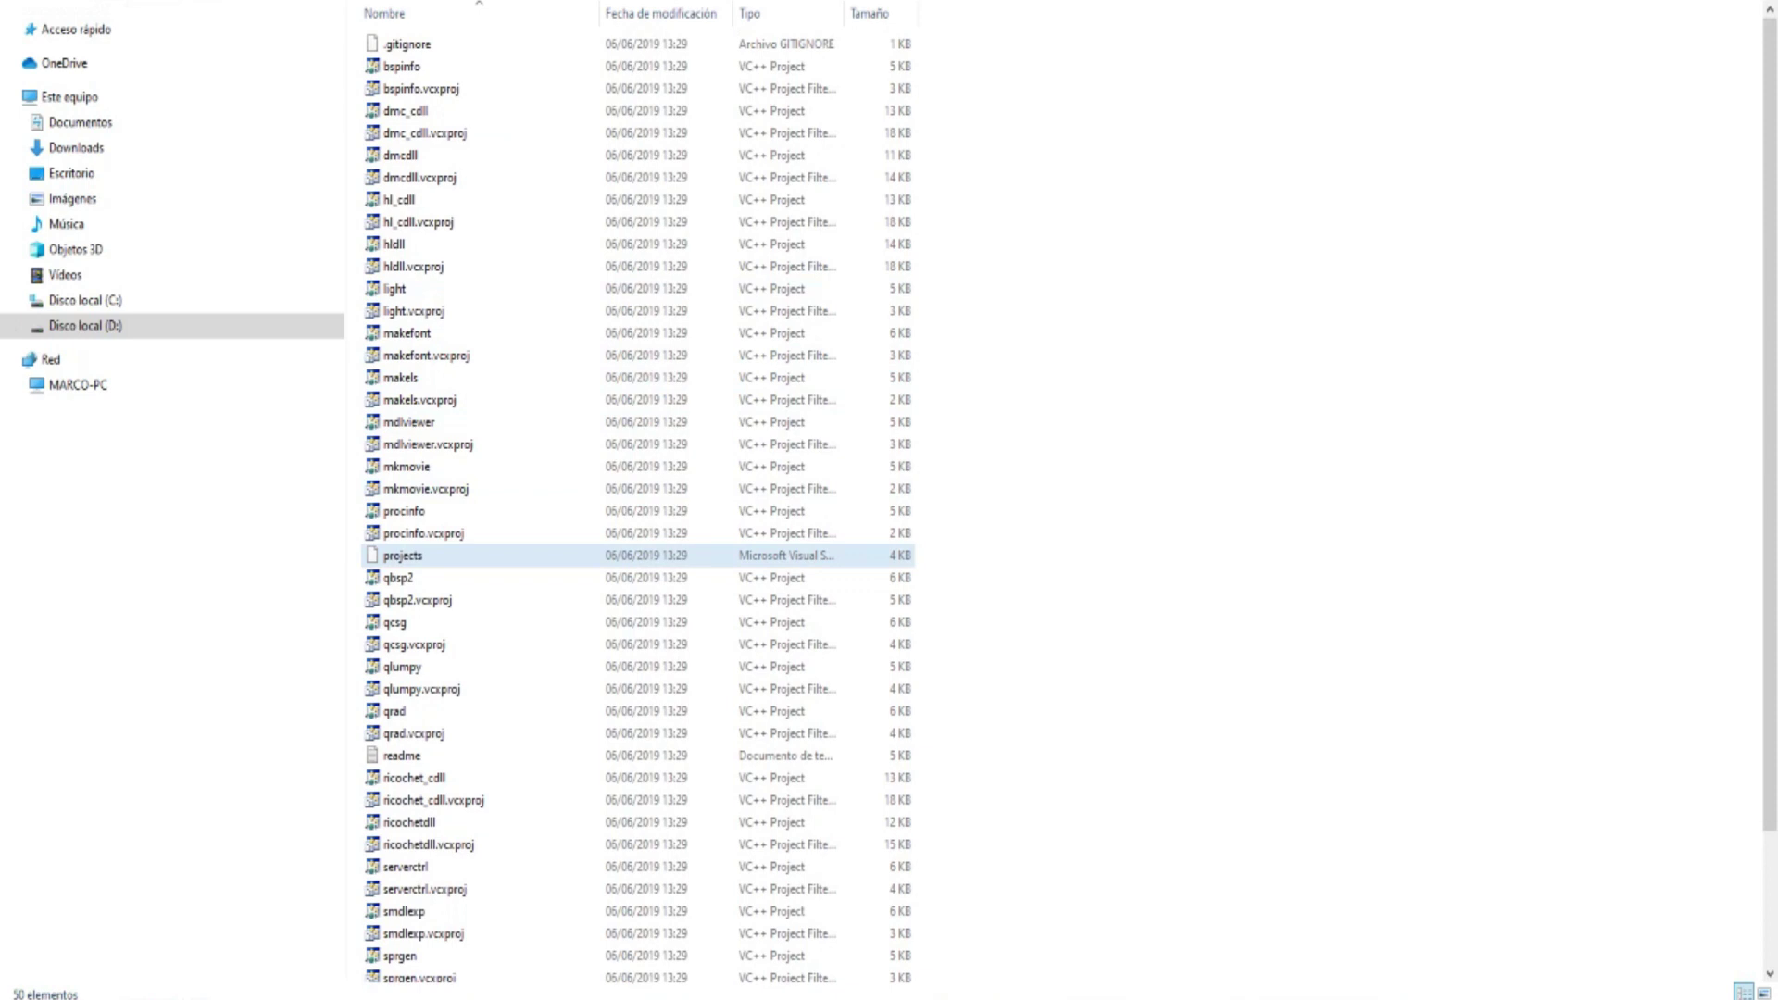
- Check the file type and associated program in the properties of the projects solution file
right_click(509, 556)
click(555, 536)
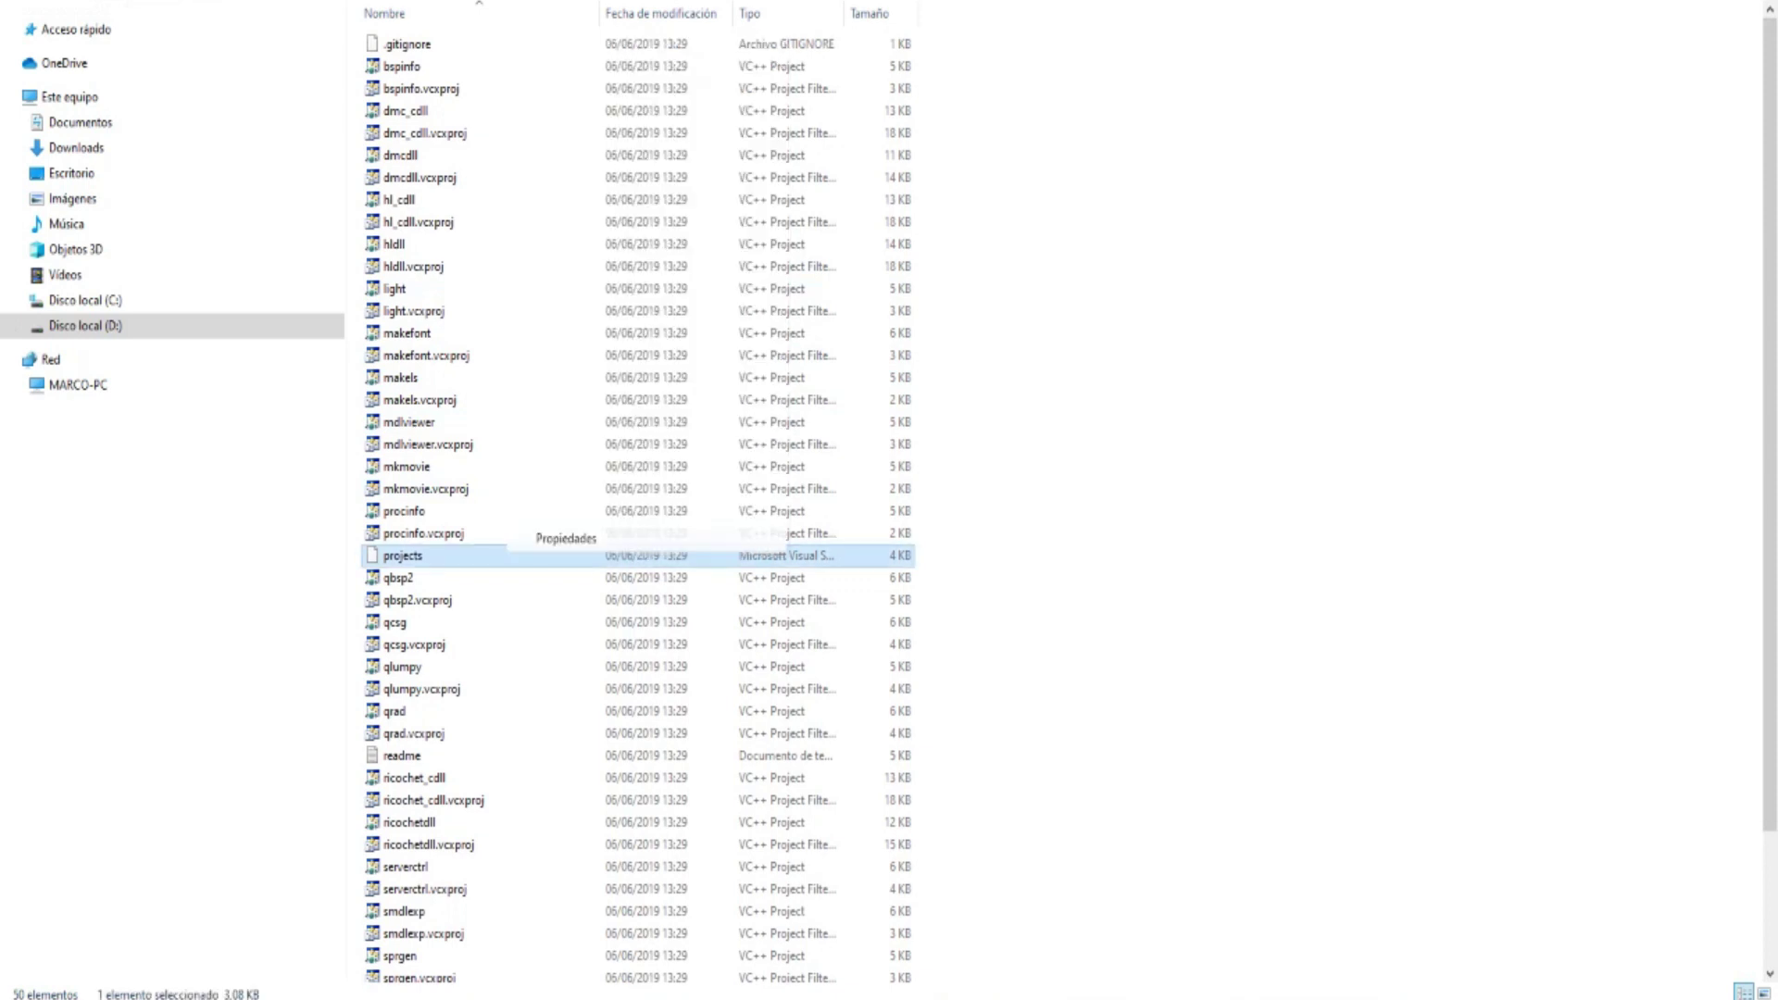
drag(677, 472, 747, 437)
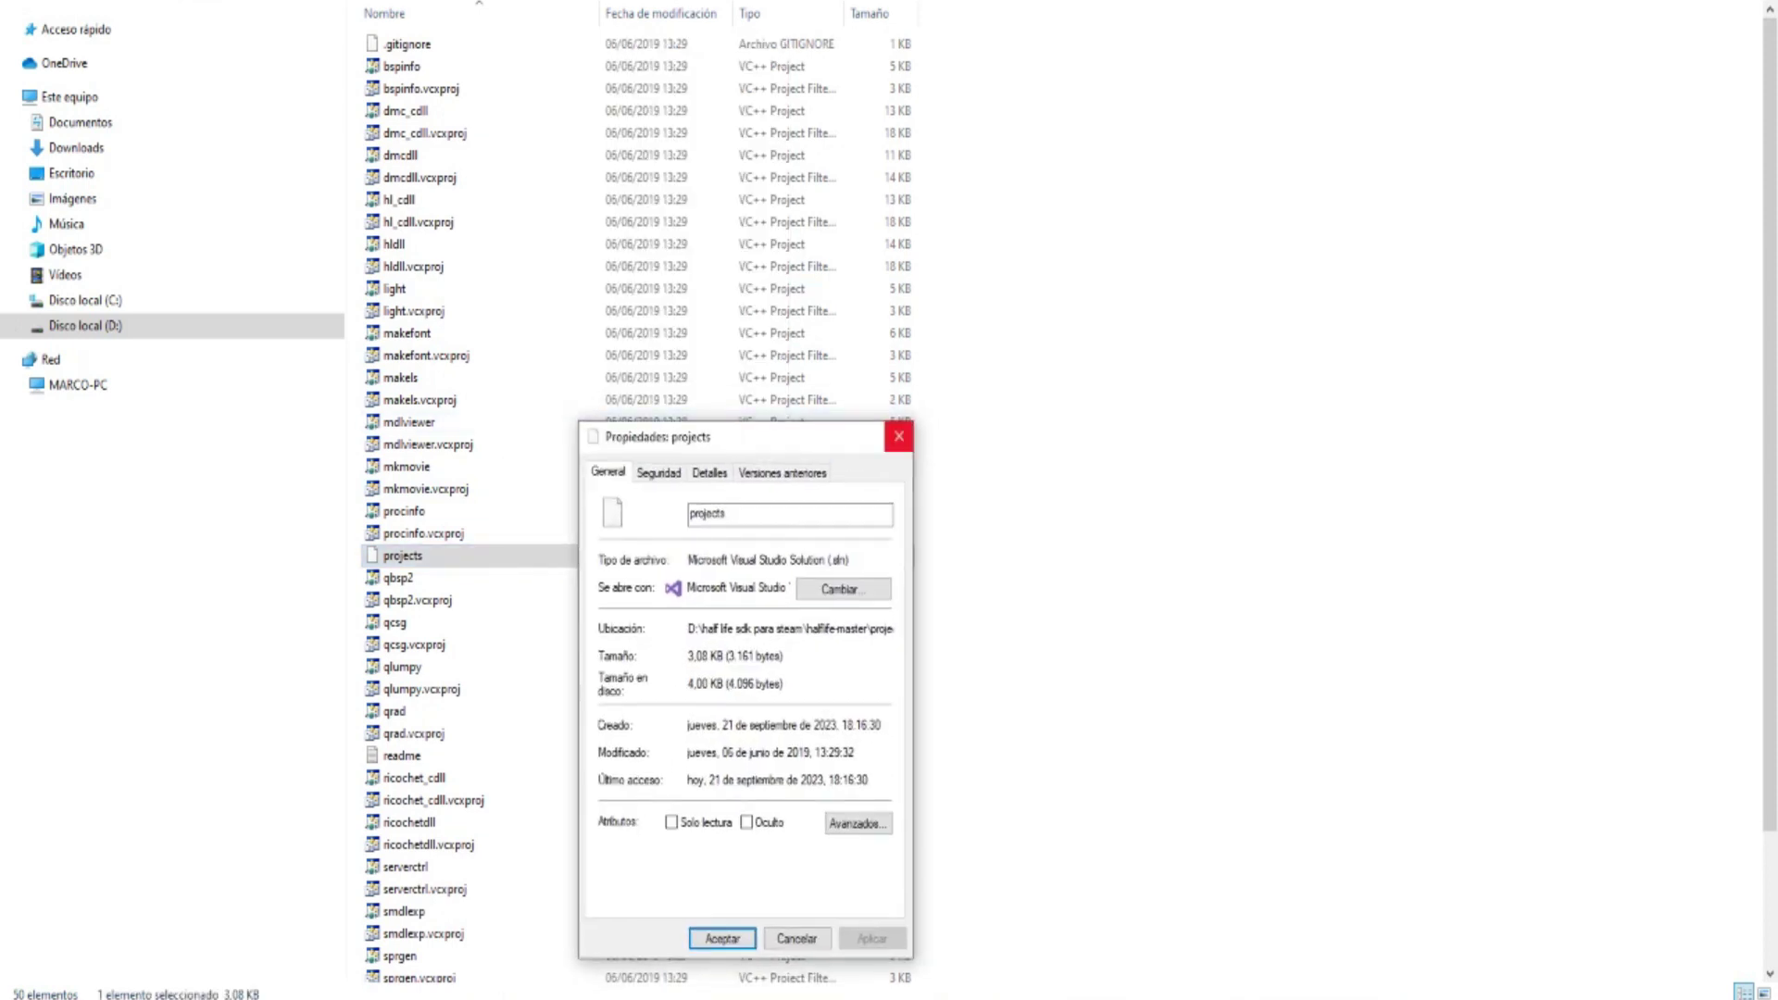
click(900, 436)
- Open the projects solution file with Microsoft Visual Studio
right_click(685, 555)
mouse_move(759, 191)
click(1065, 193)
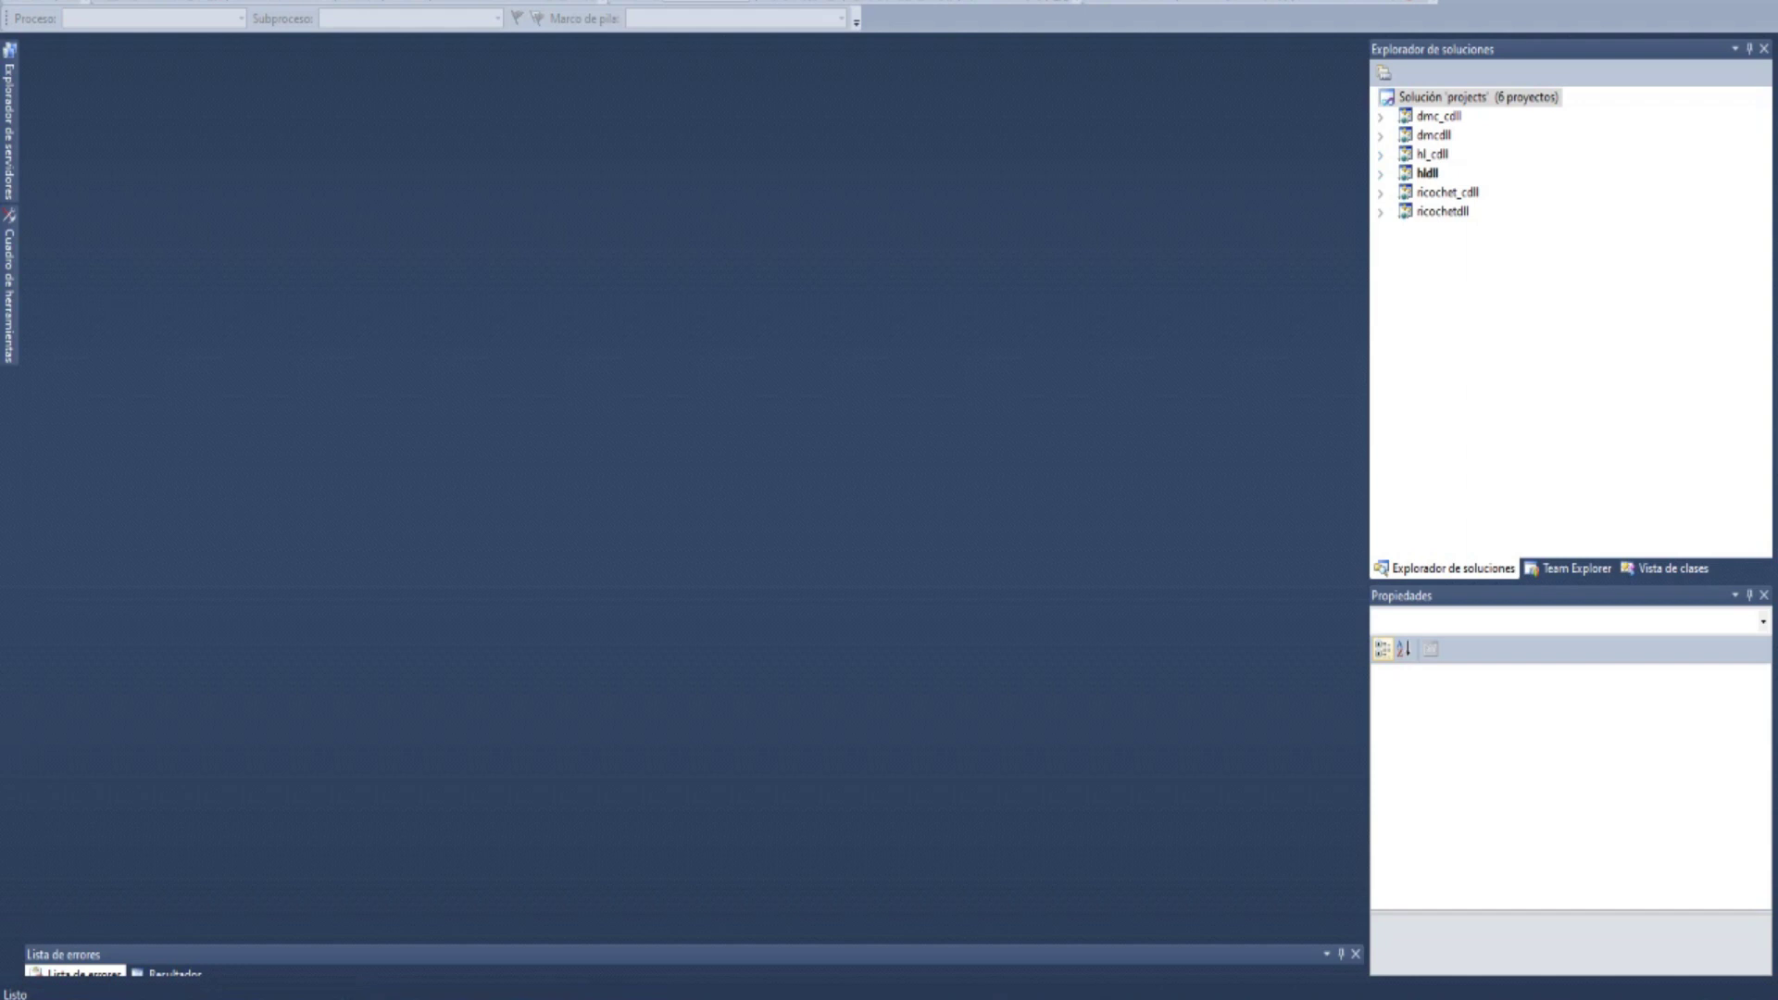
- Remove the dmc_cdll, dmcdll, ricochet_cdll and ricochetdll projects from the solution
click(1447, 192)
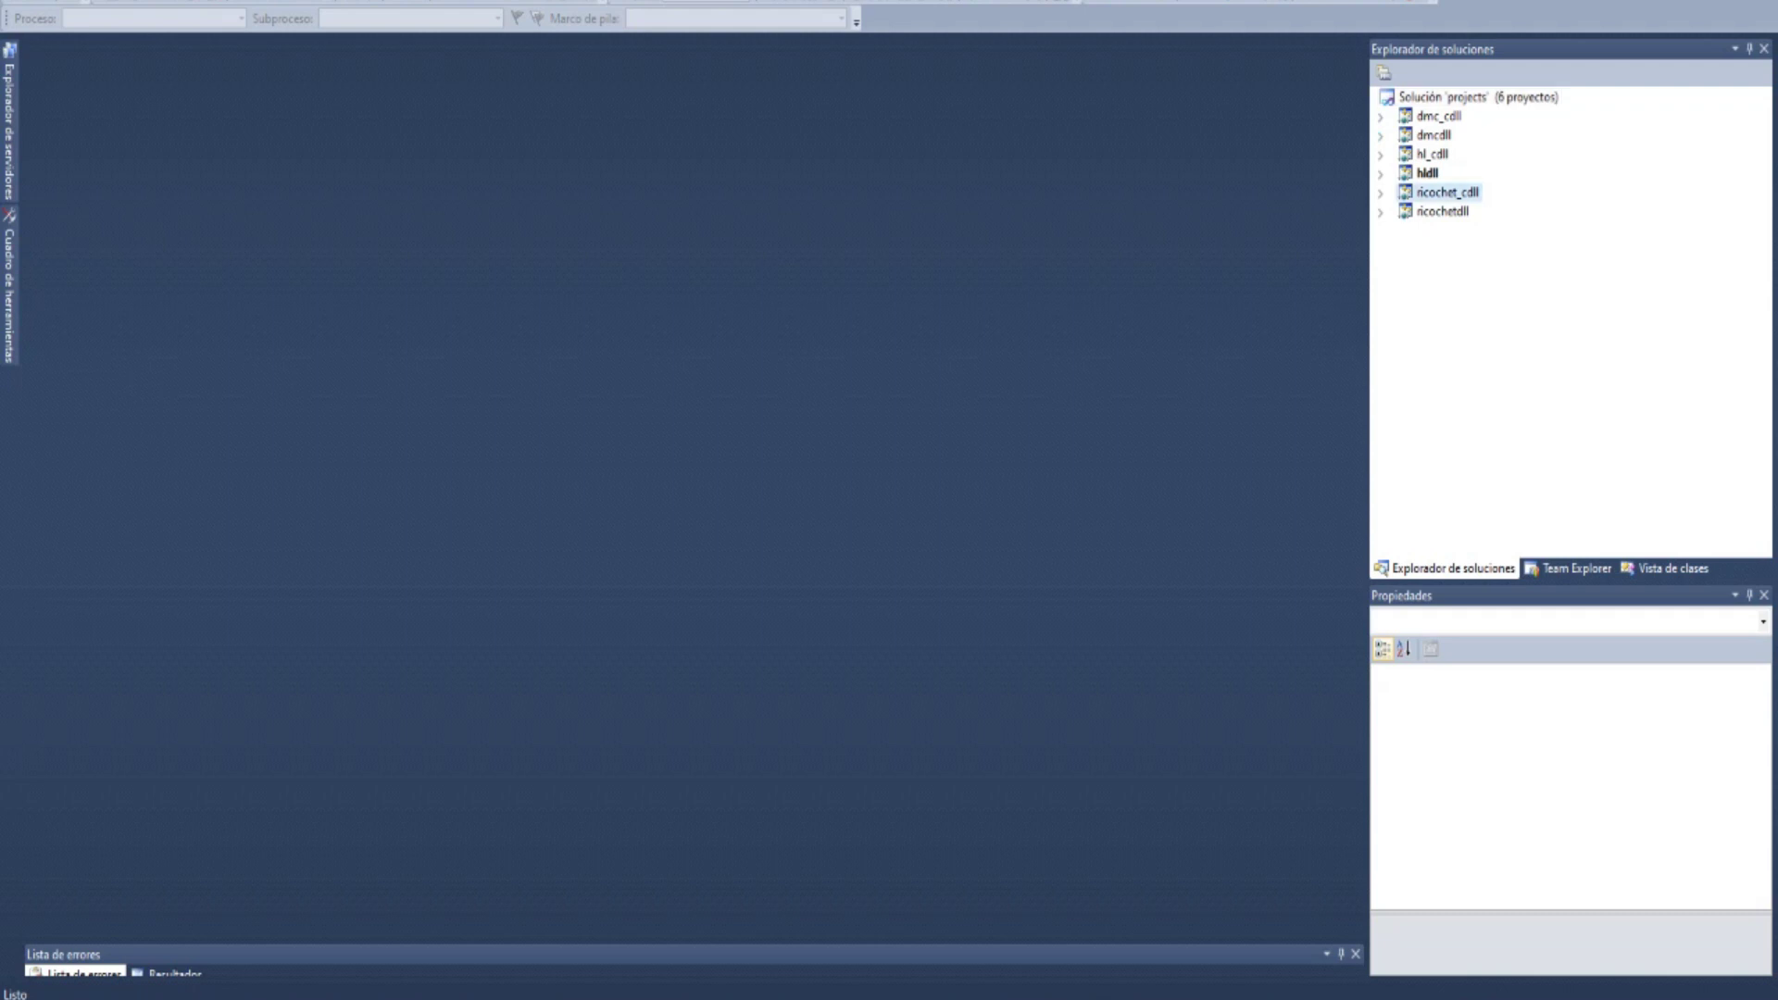
ctrl+click(1441, 212)
ctrl+click(1427, 172)
ctrl+click(1431, 153)
ctrl+click(1432, 135)
ctrl+click(1437, 116)
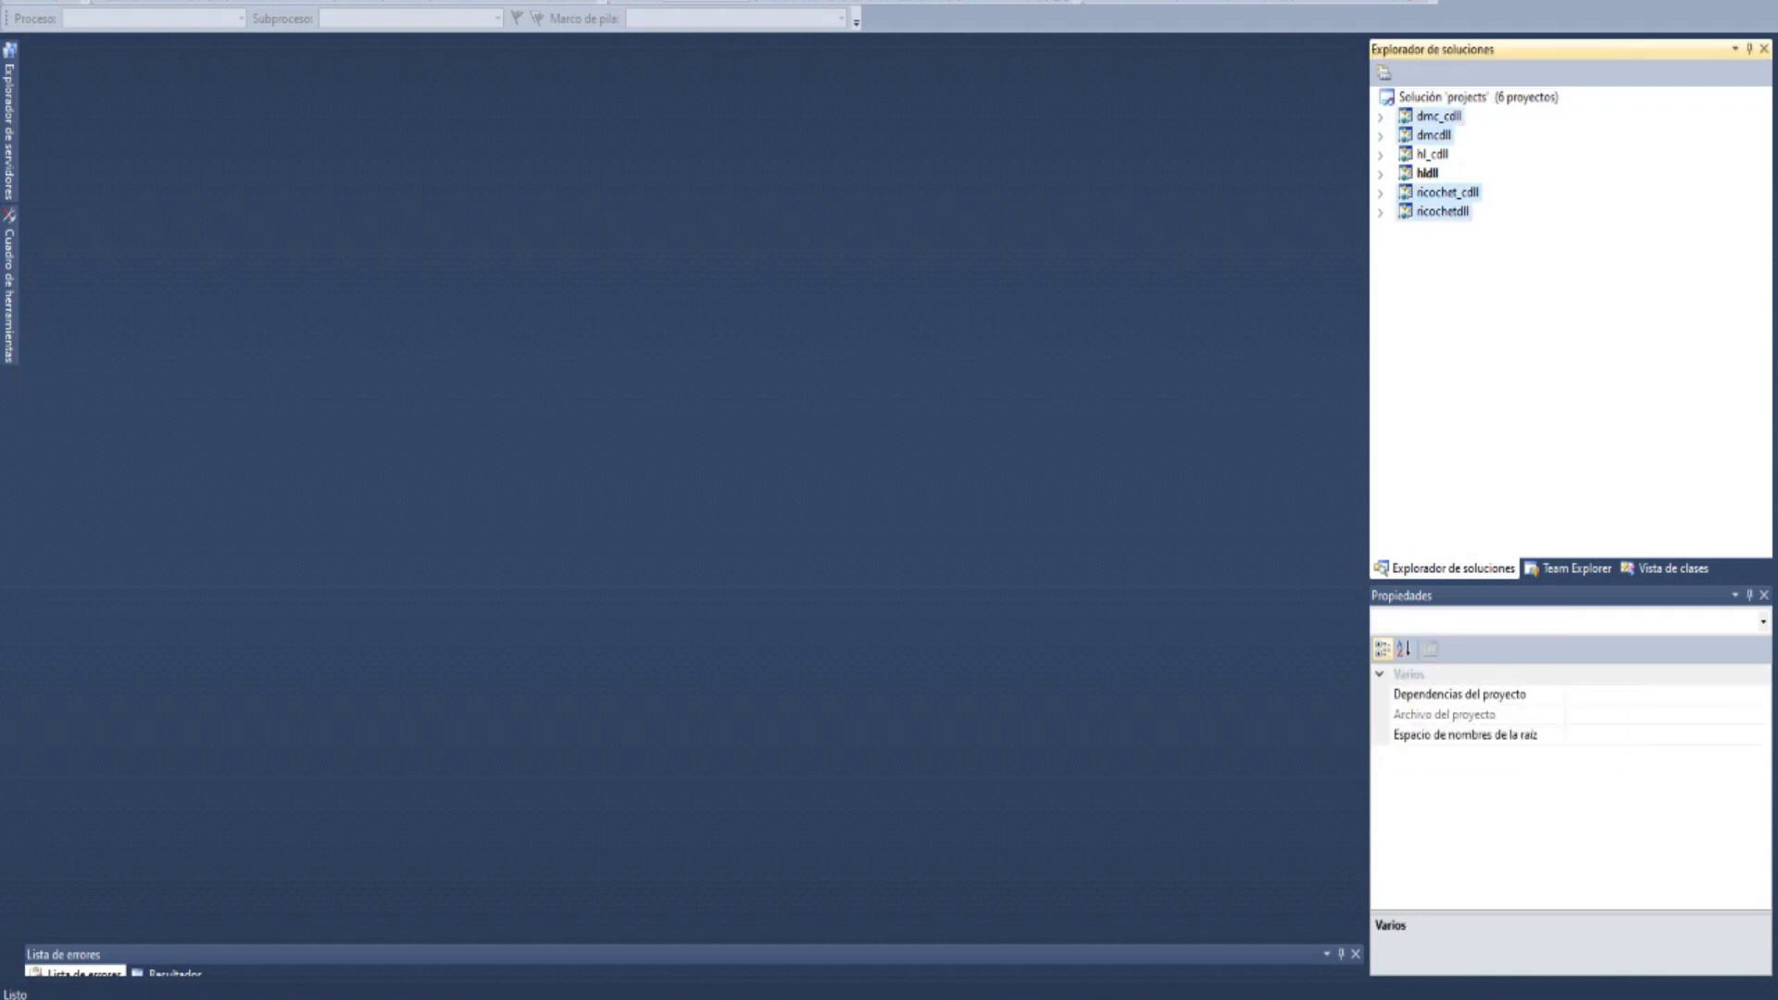
right_click(1422, 134)
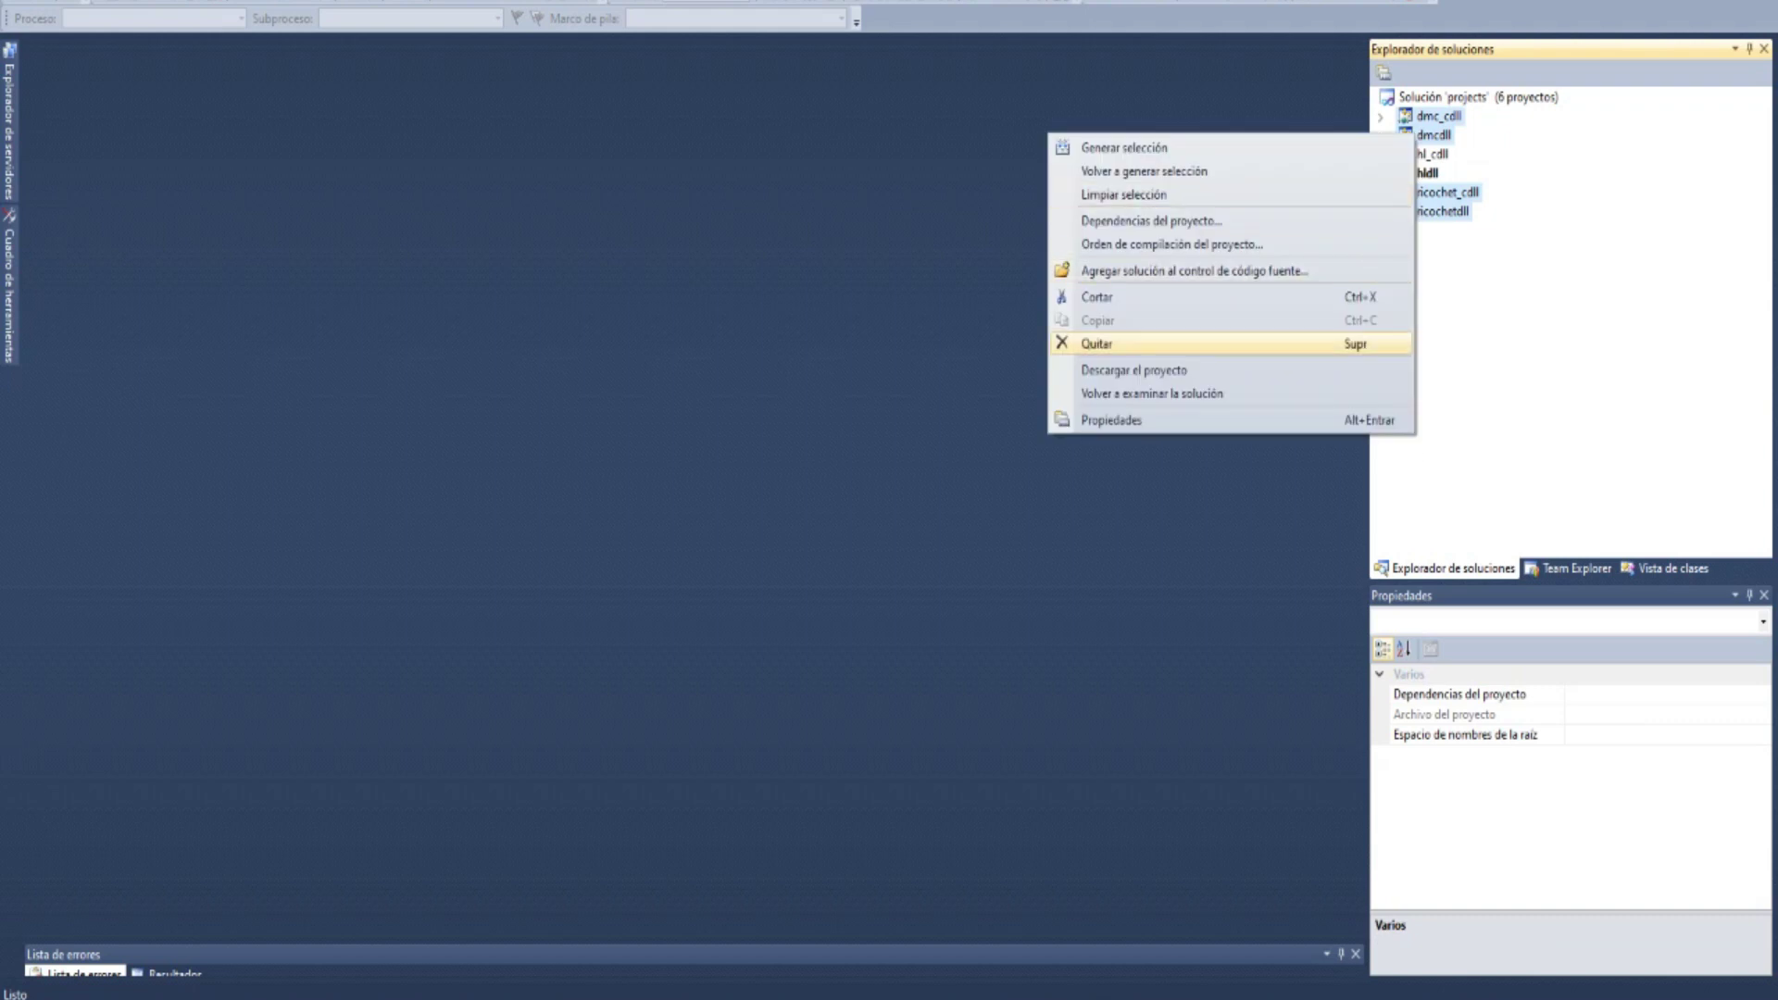
click(1096, 344)
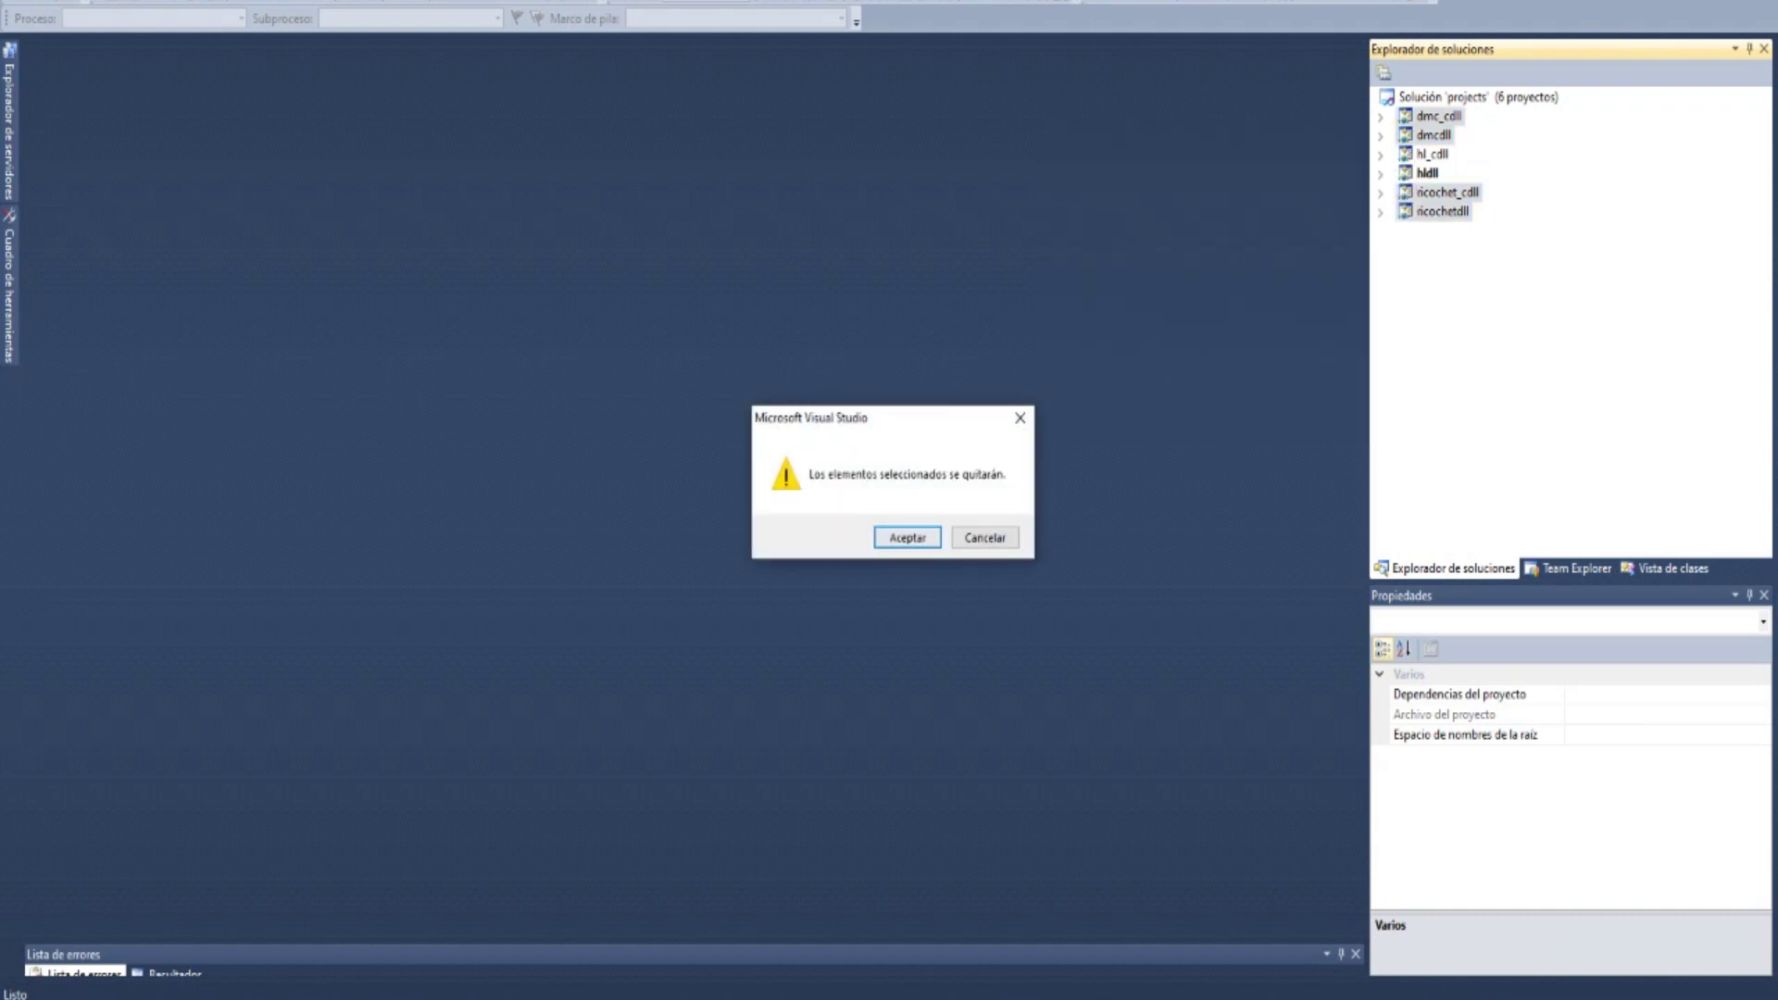
click(906, 536)
- Expand the hl_cdll project, look through its external dependencies, and expand its Header Files folder
click(1379, 117)
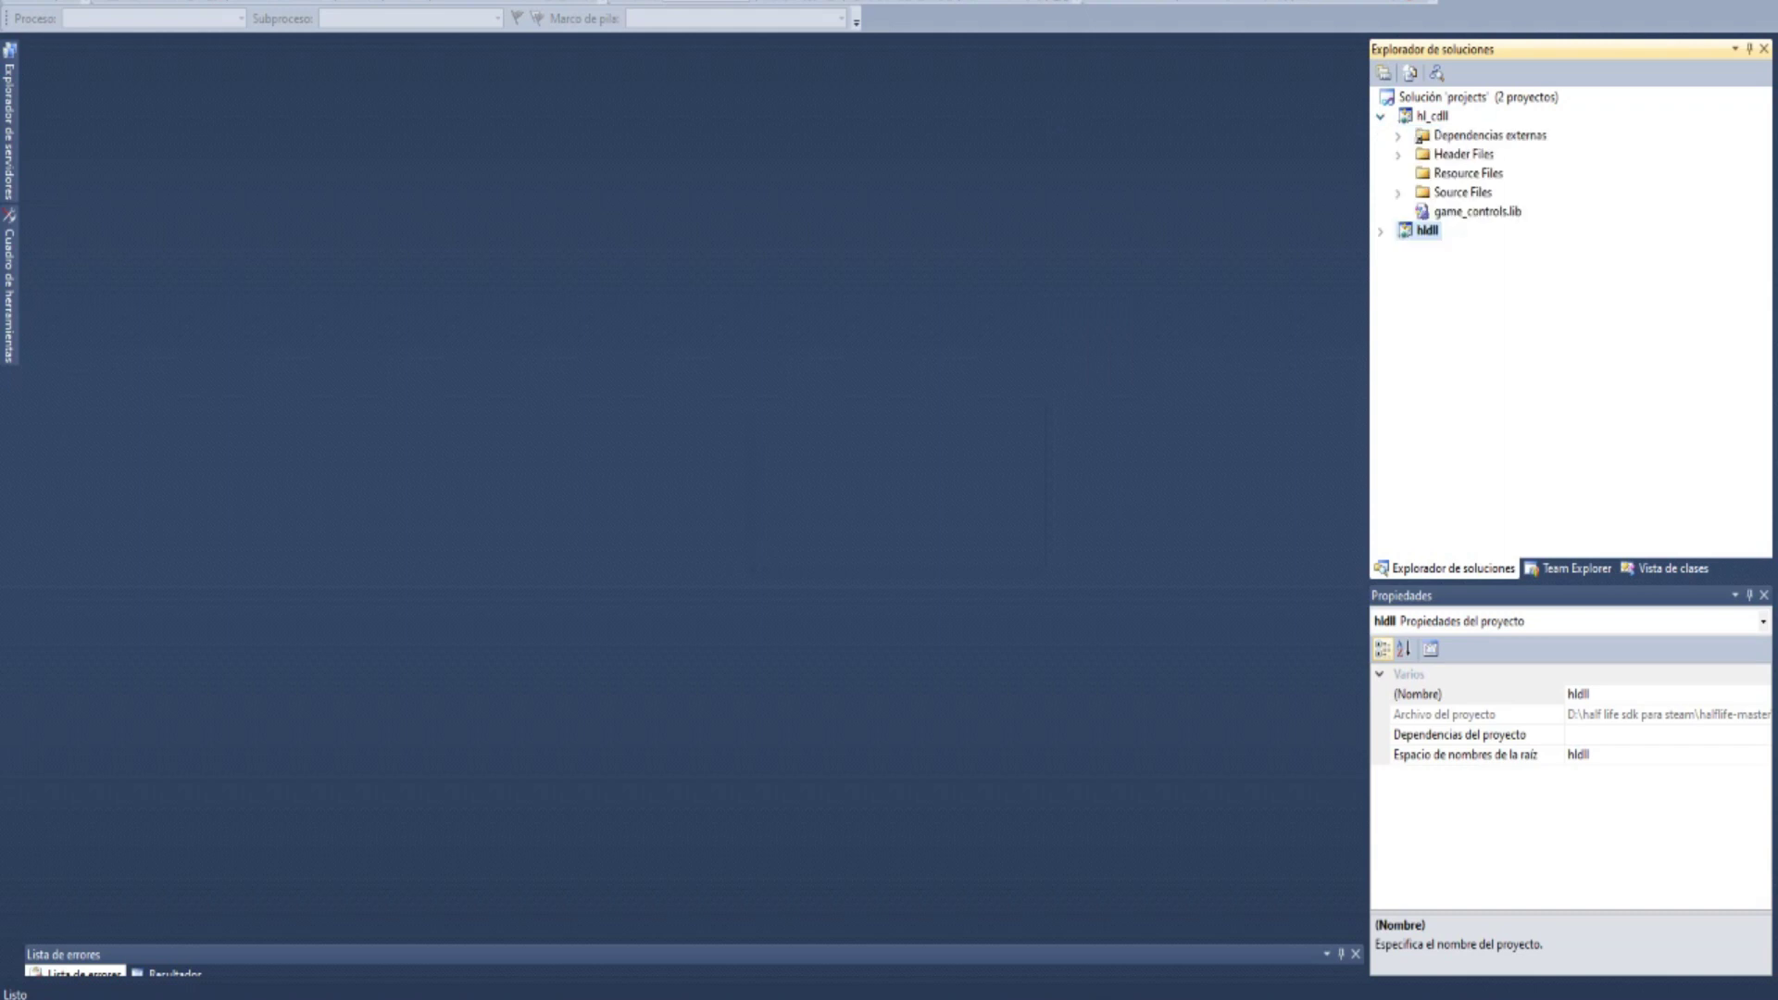
click(1398, 135)
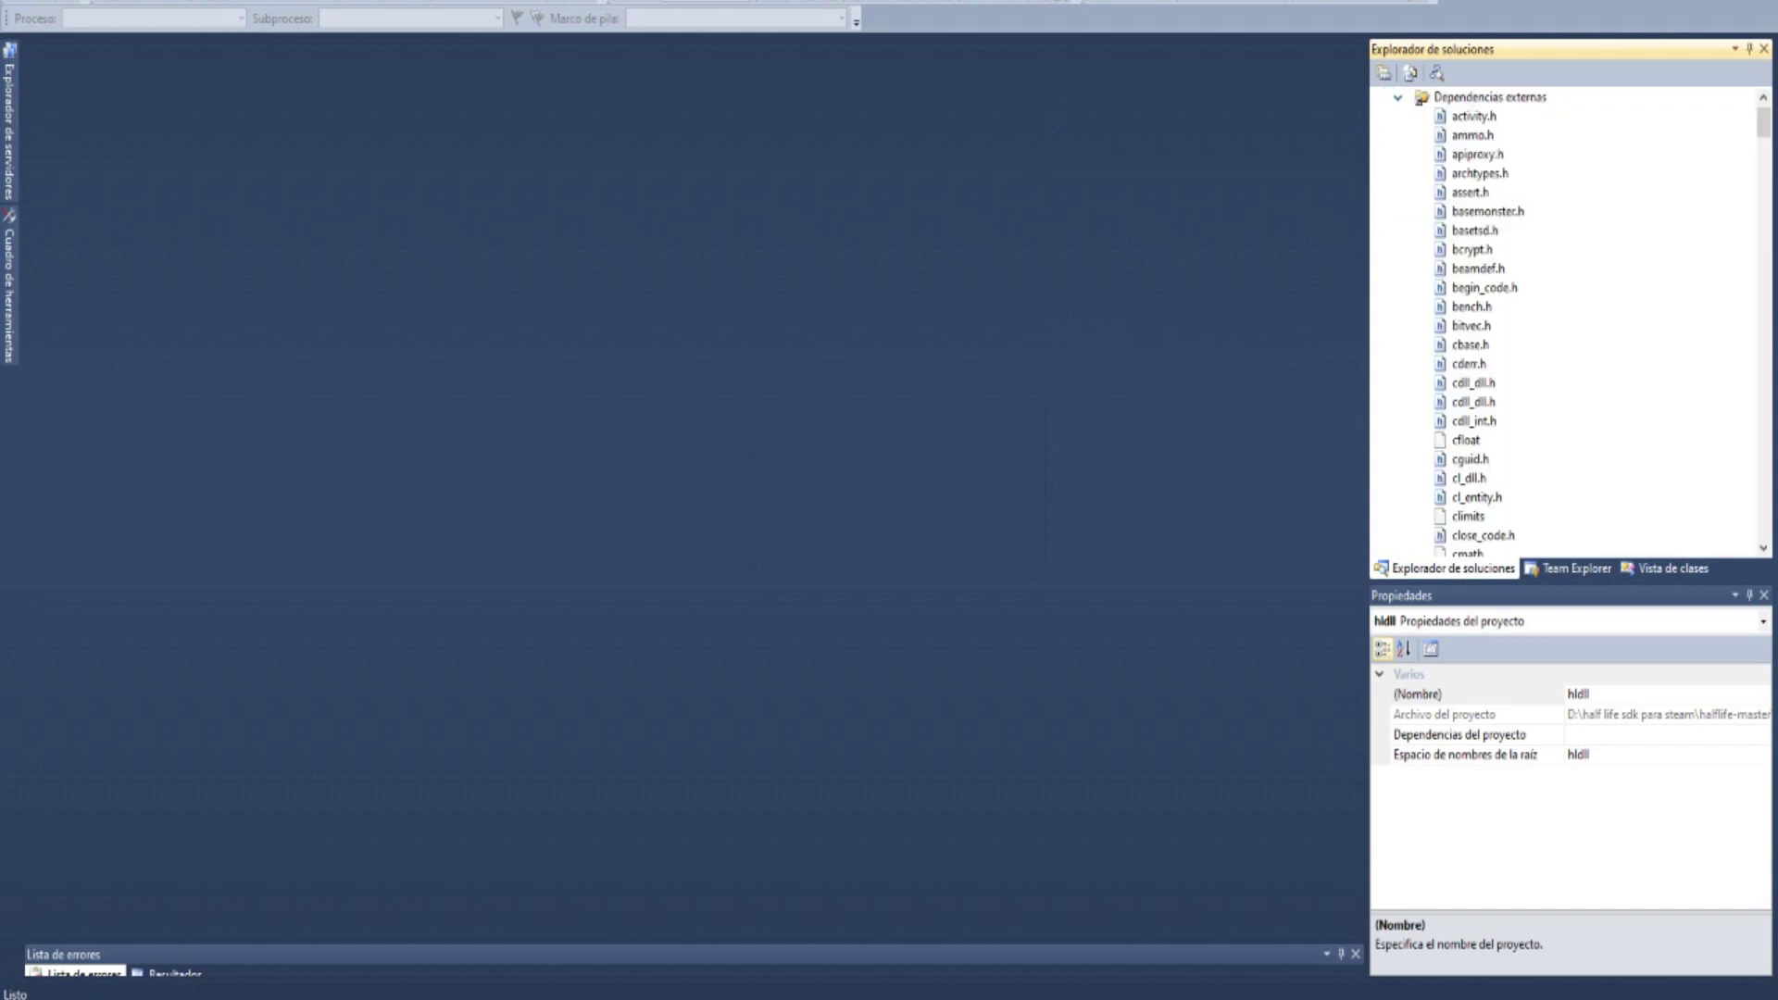
drag(1763, 122, 1763, 363)
scroll(1565, 324, up, 20)
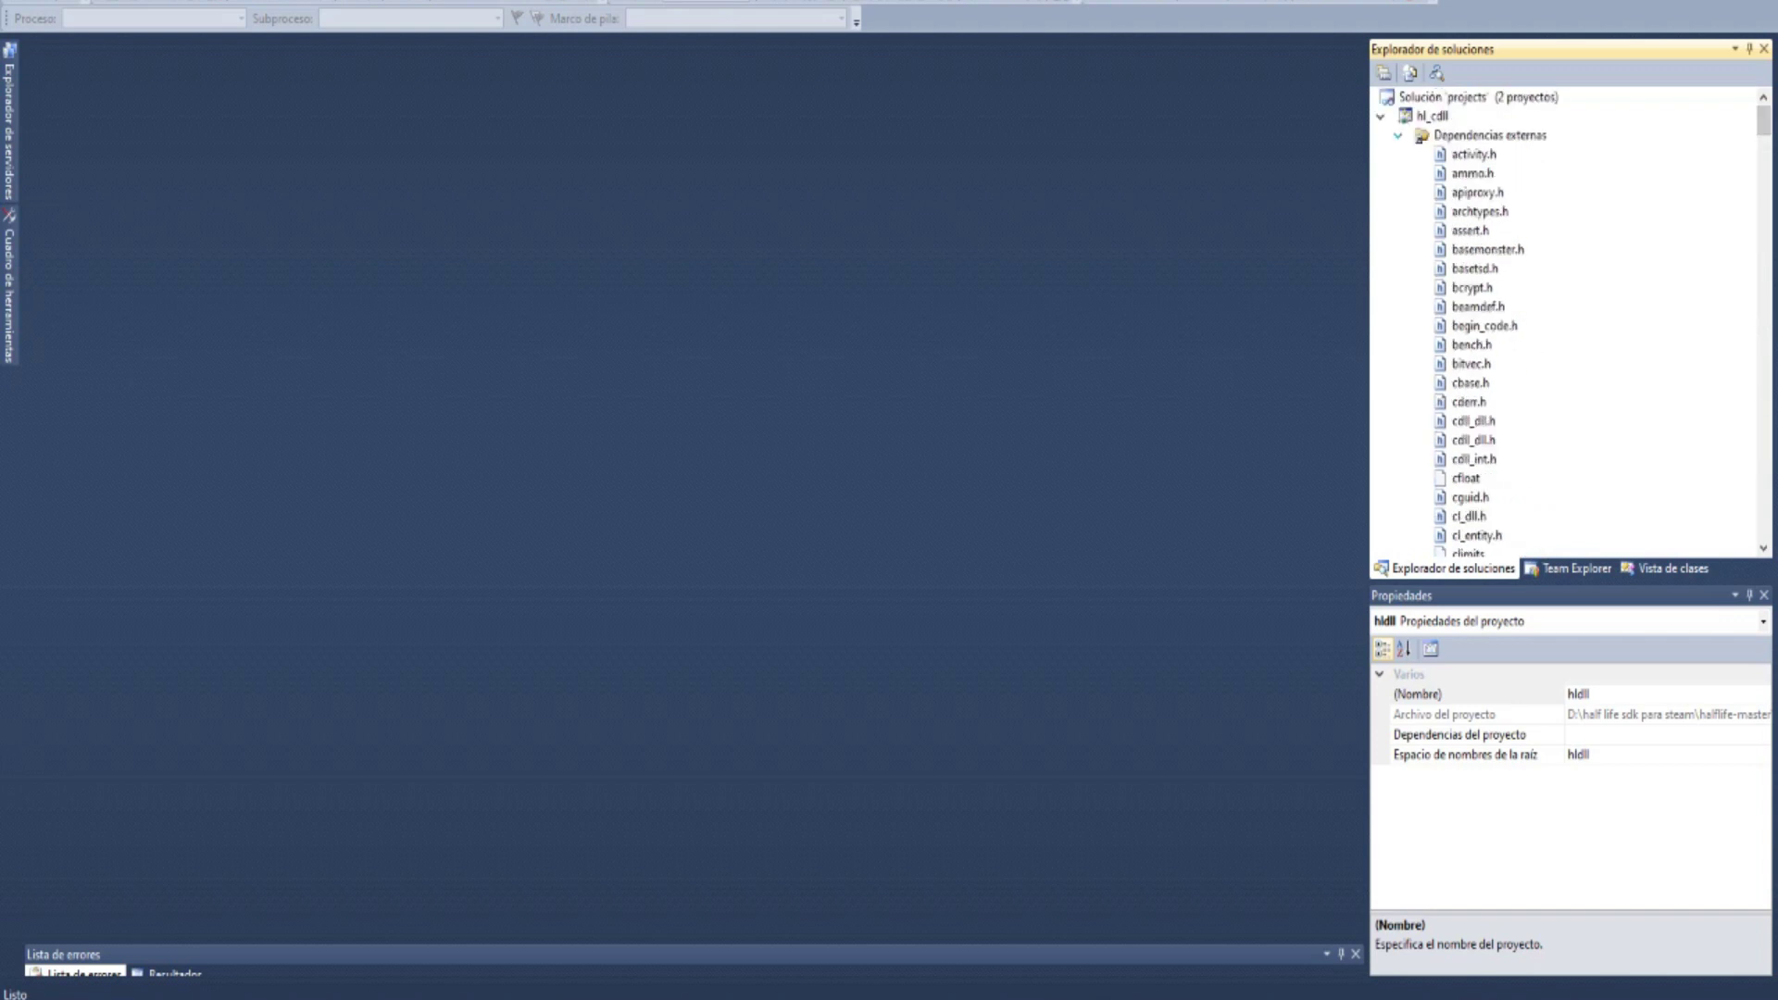
click(1397, 135)
click(1397, 154)
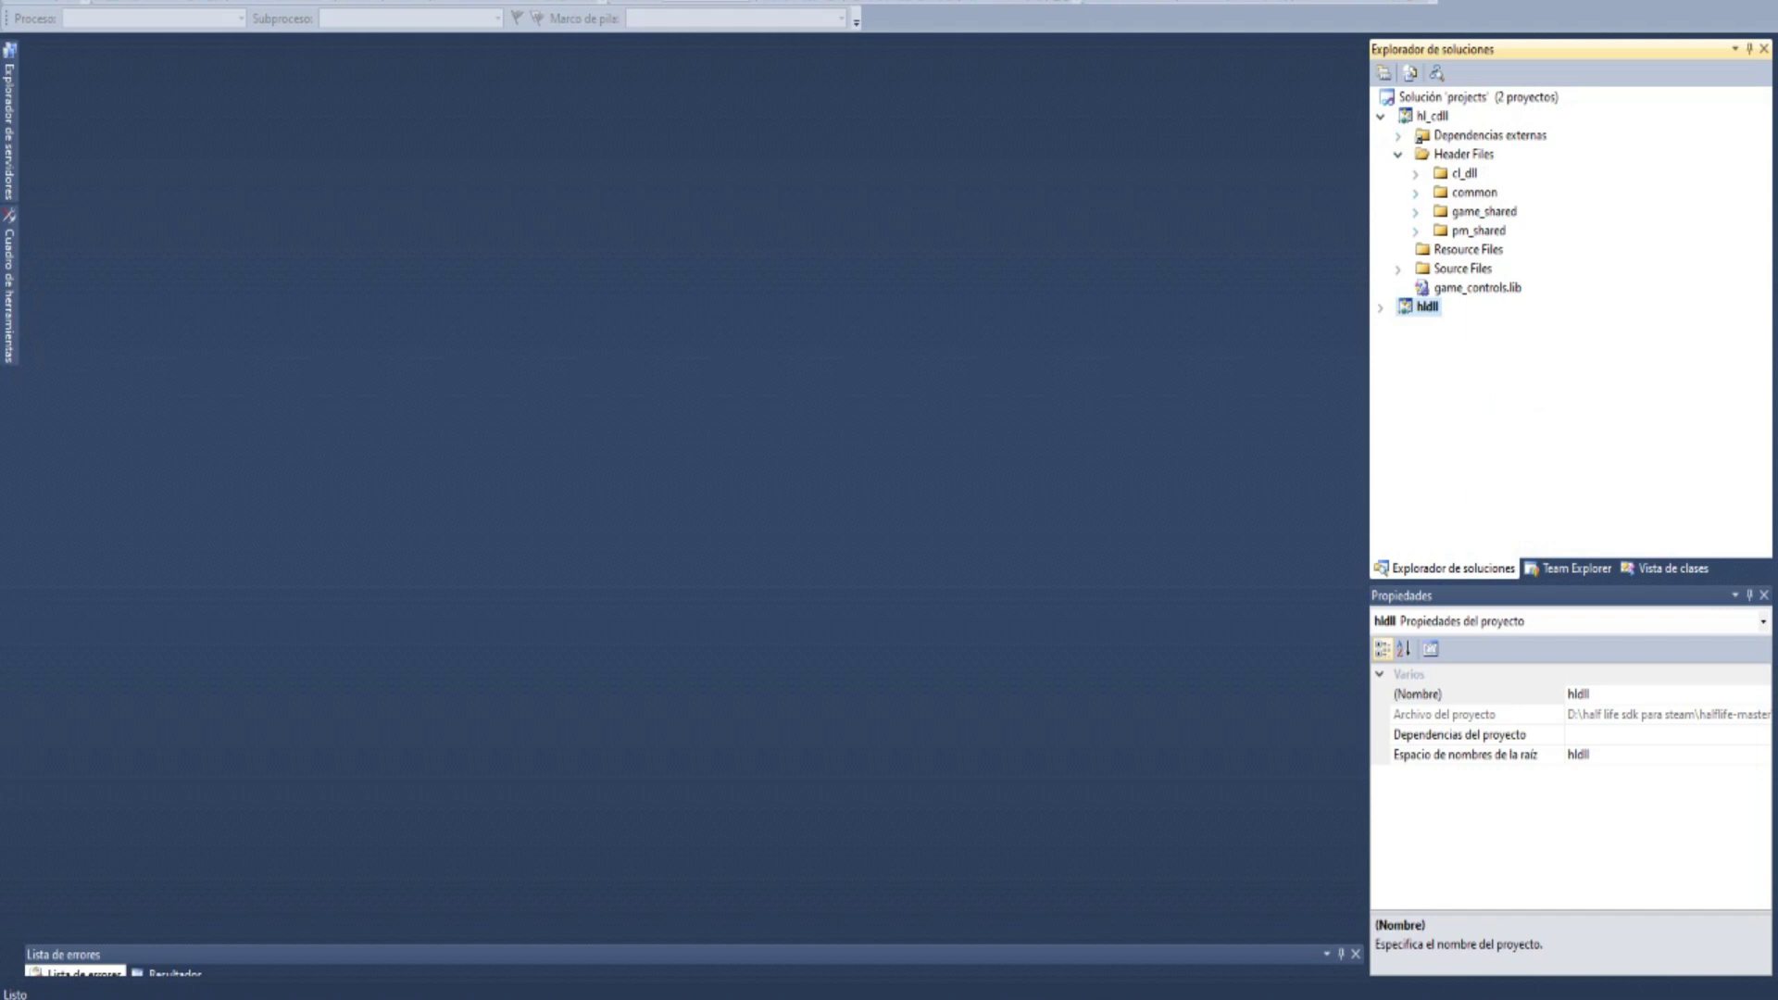
- Expand the hldll project's Header Files folder and the game_shared header folder of hl_cdll
key(Right)
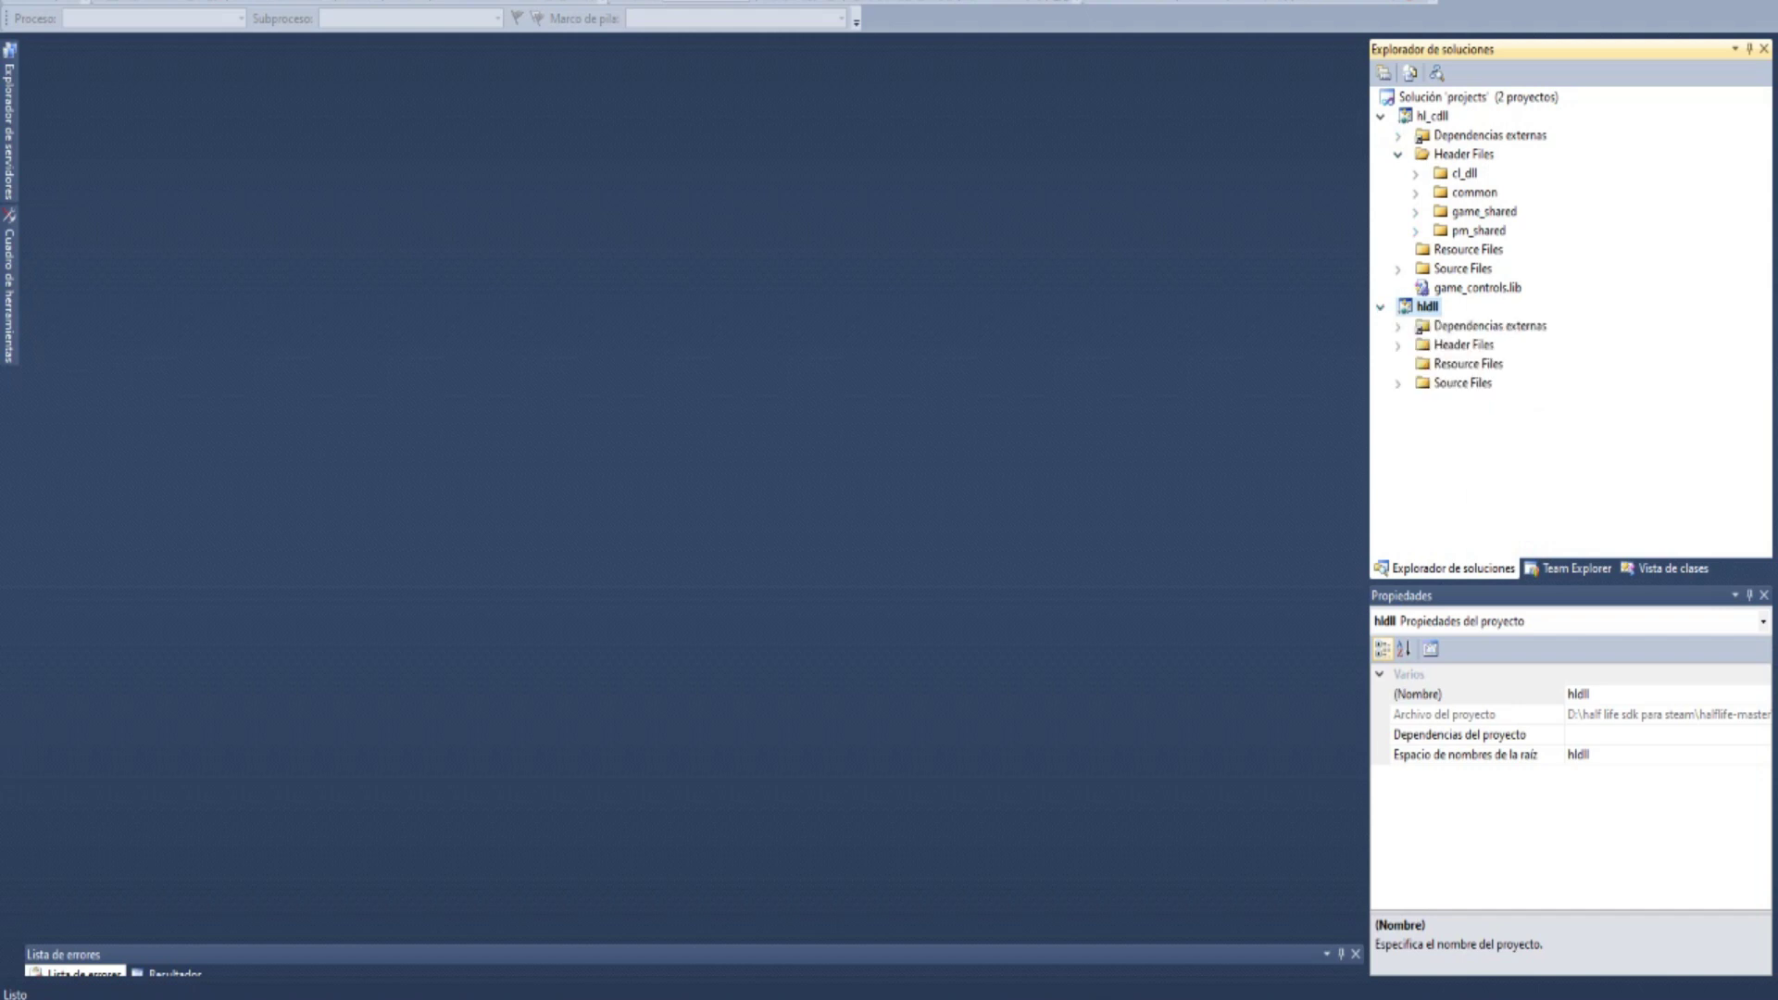
key(Down)
key(Down)
key(Right)
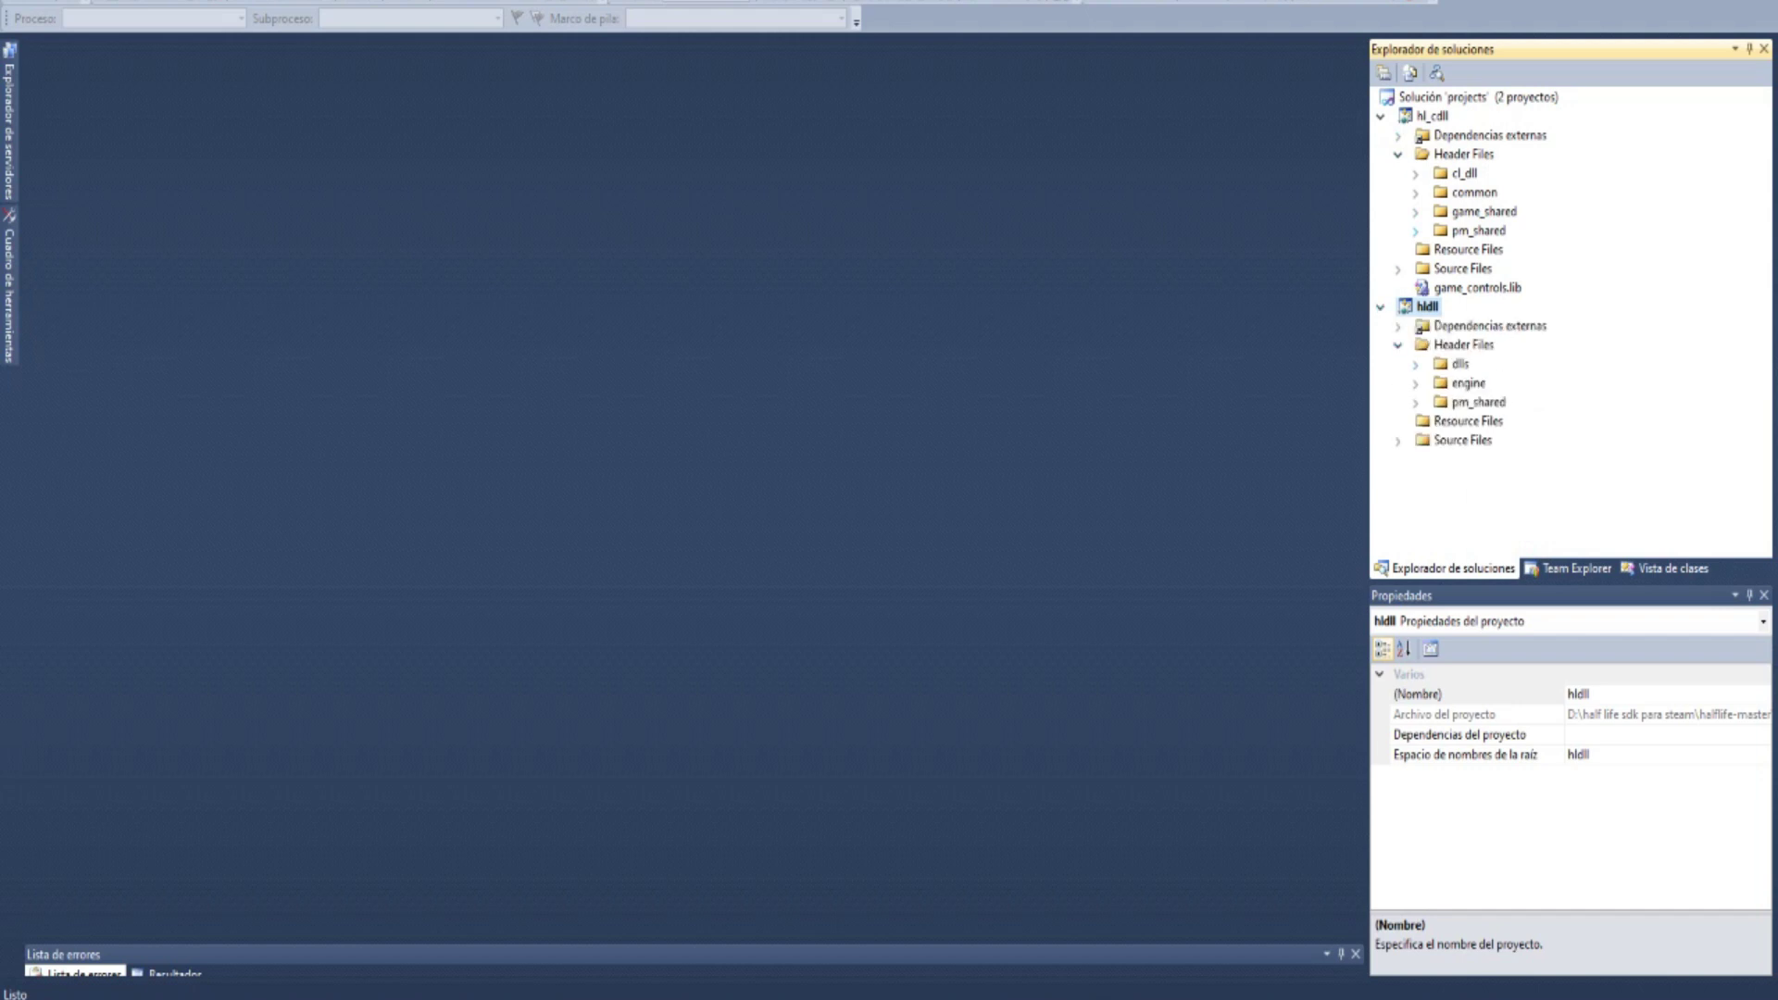
click(1415, 212)
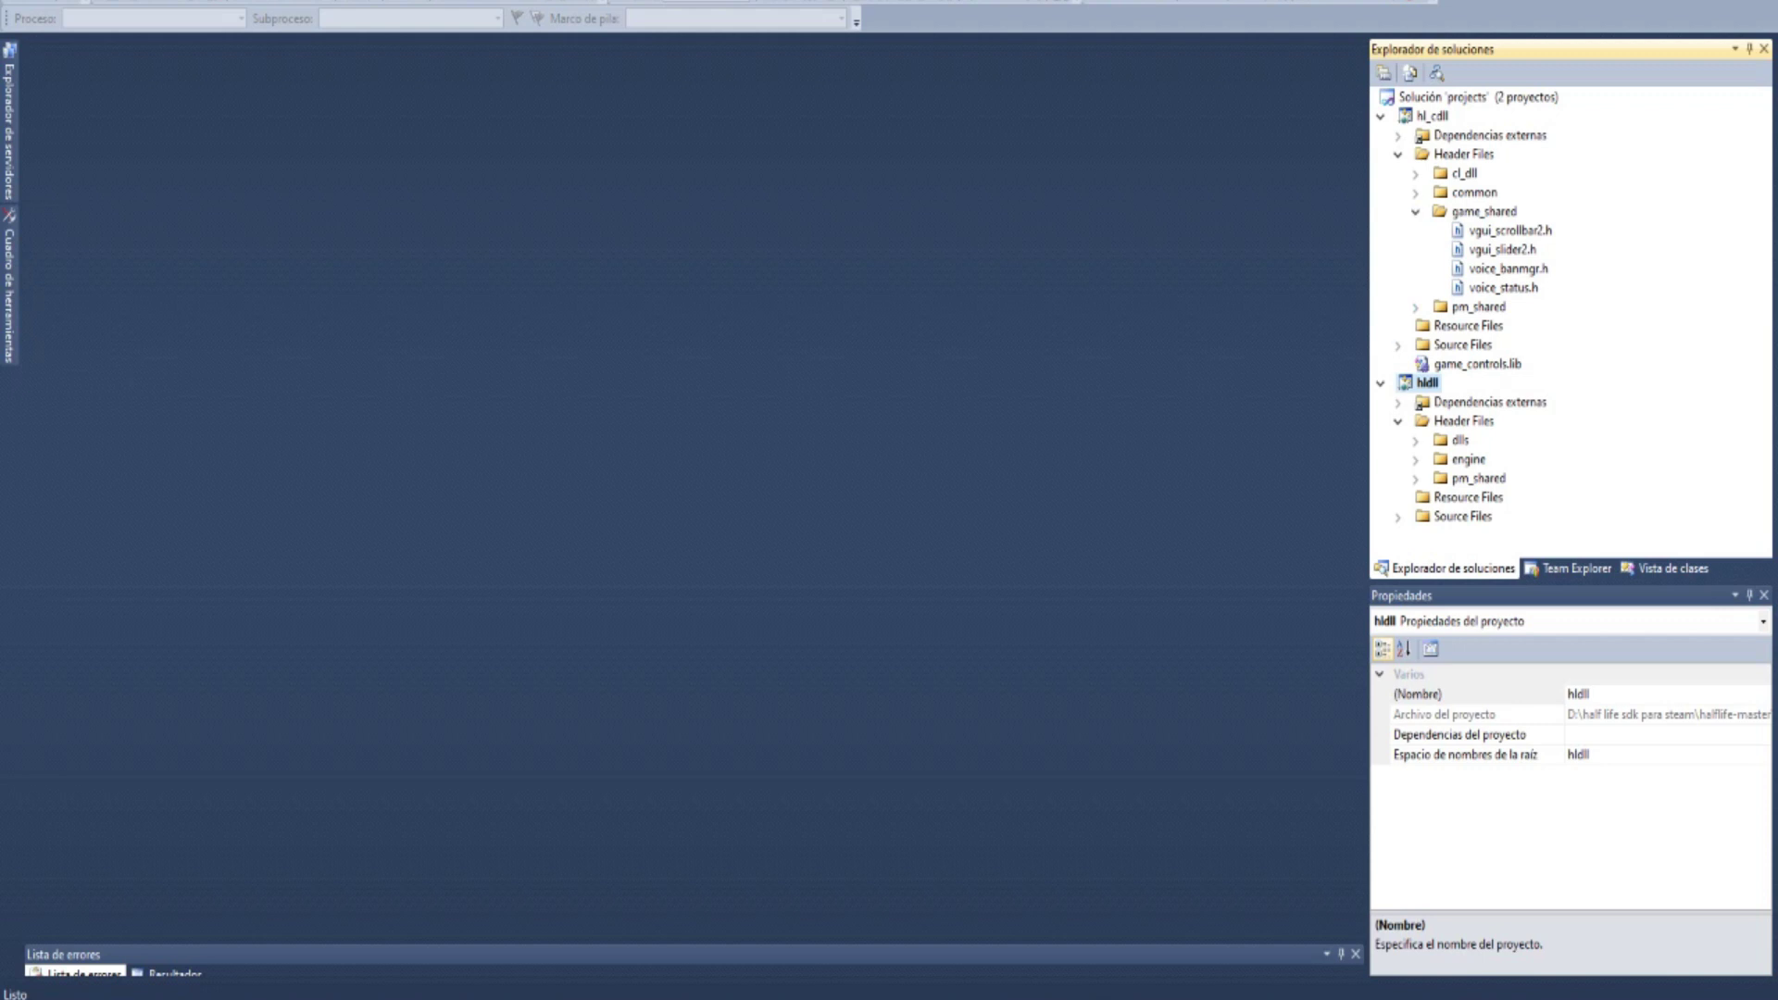
- Open weapons.h from the dlls header folder of the hldll project
click(1415, 441)
drag(1763, 319, 1763, 454)
double_click(1495, 459)
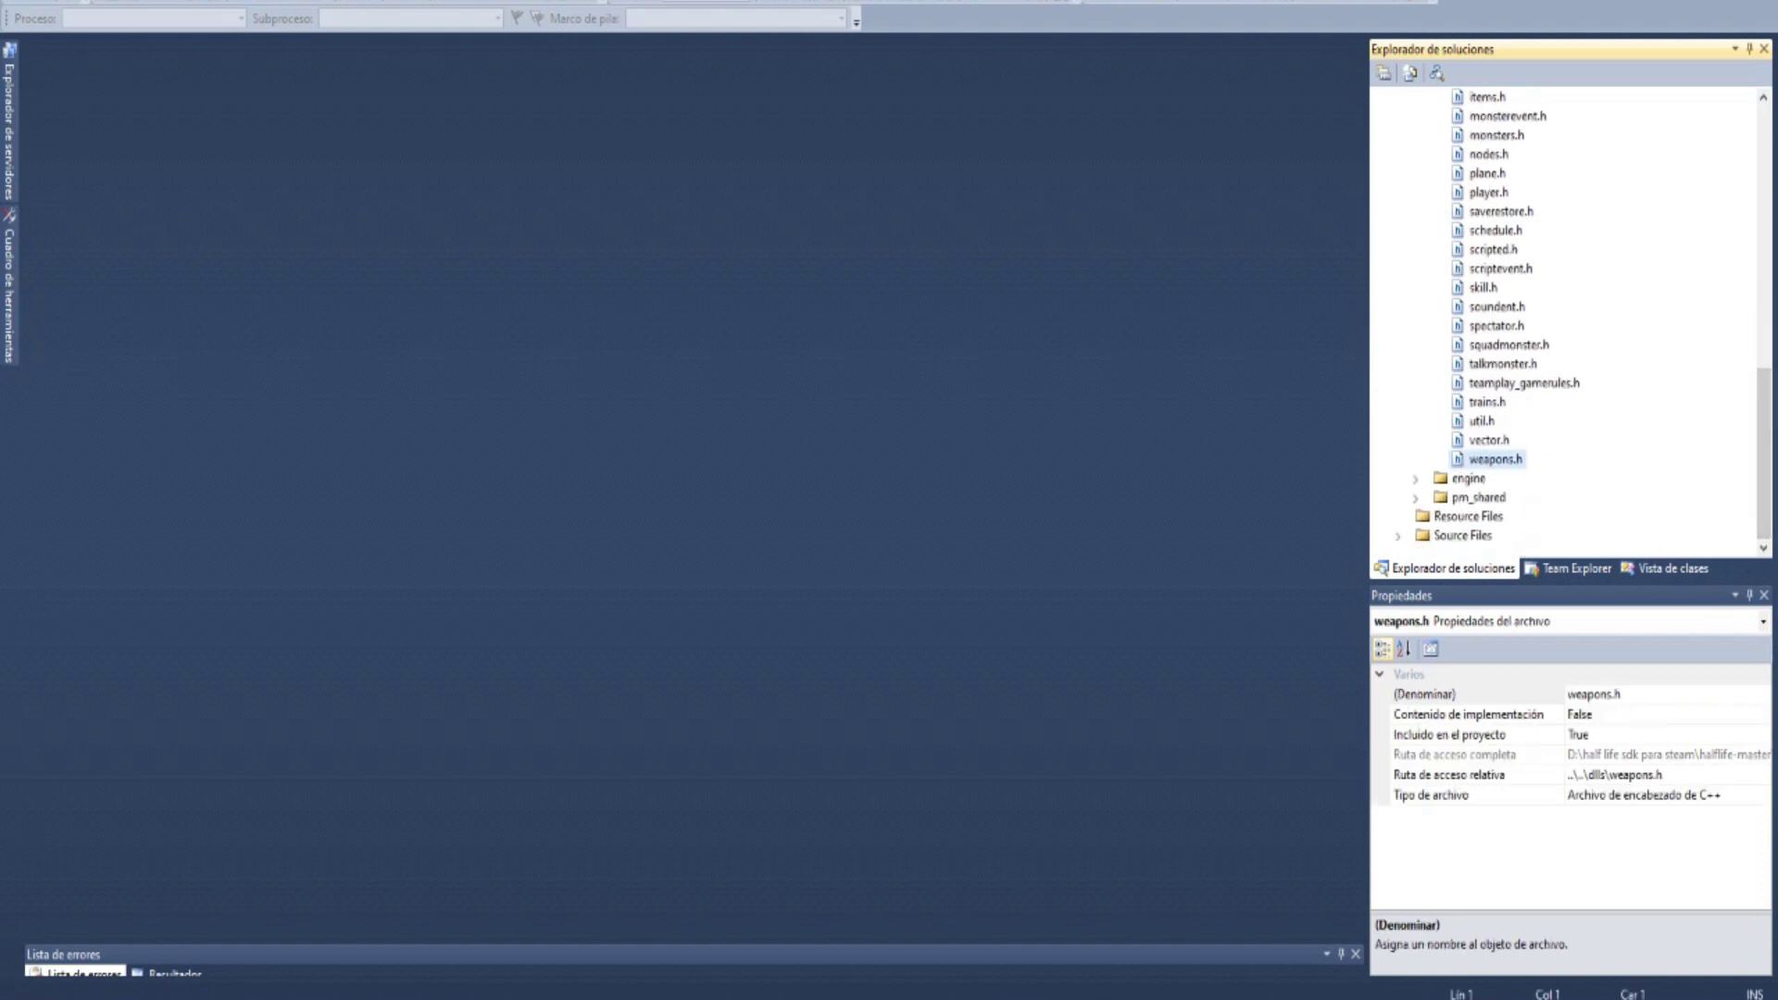
key(Return)
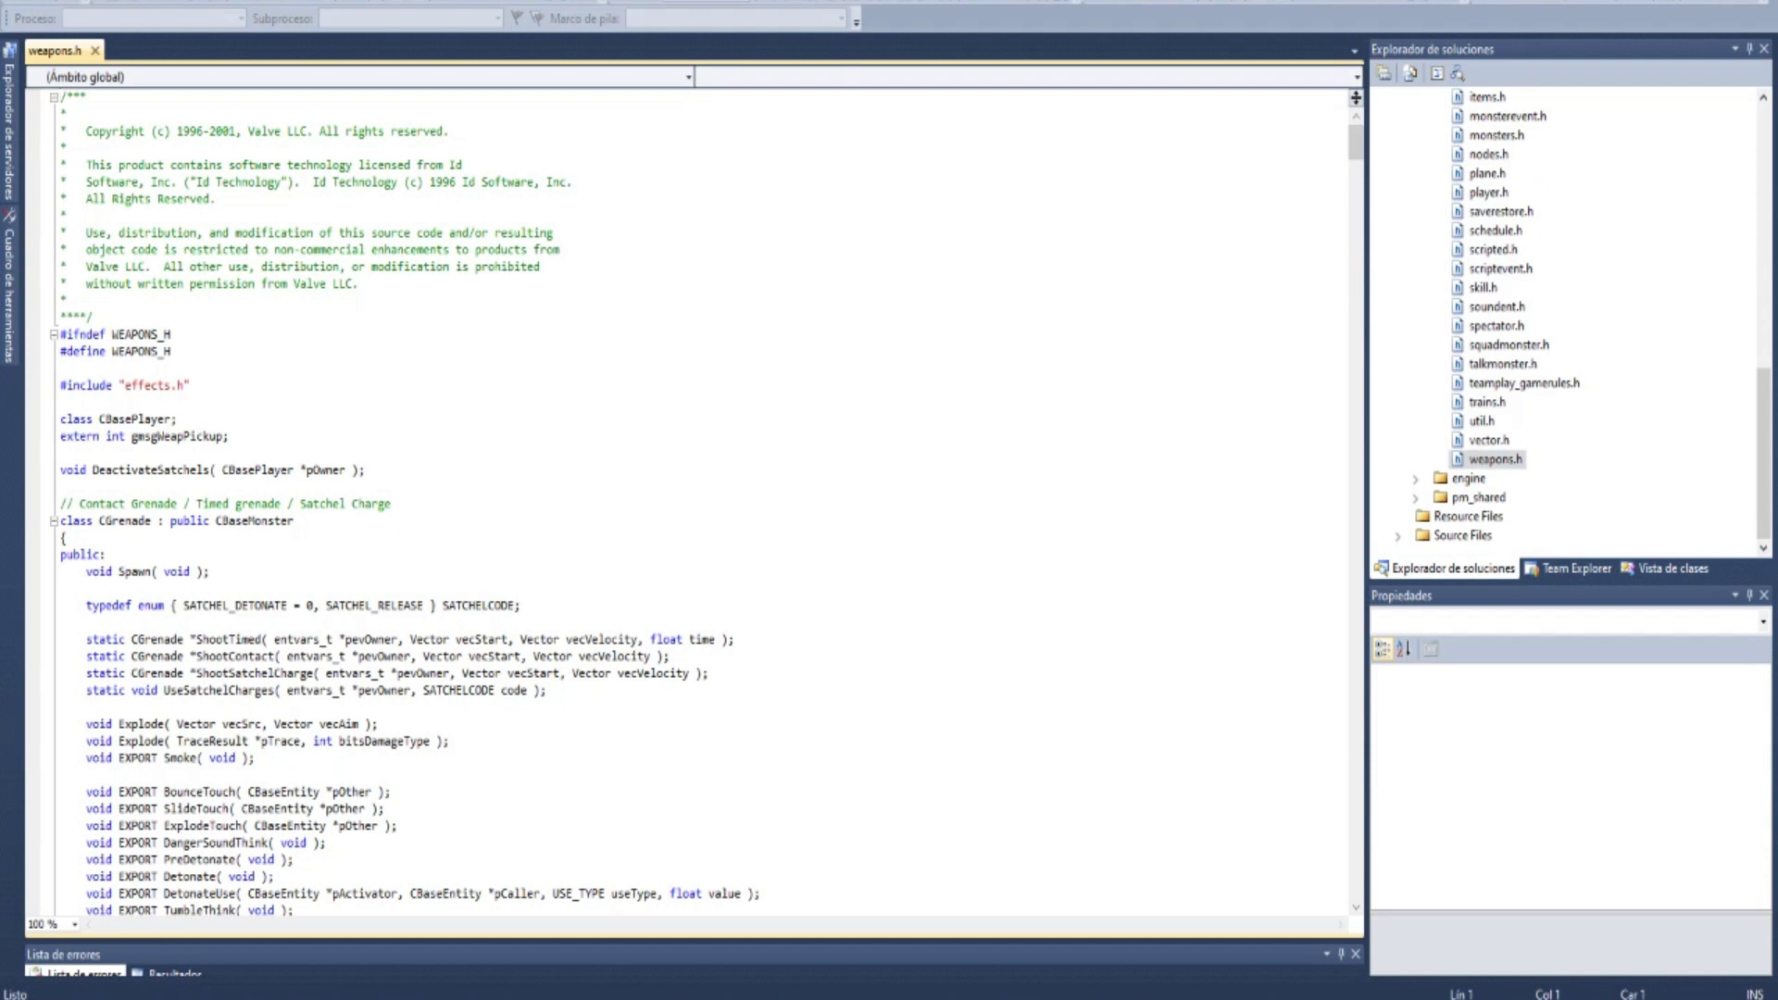
- Set CROSSBOW_DEFAULT_GIVE to 50 in the default ammo section of weapons.h
scroll(704, 500, down, 20)
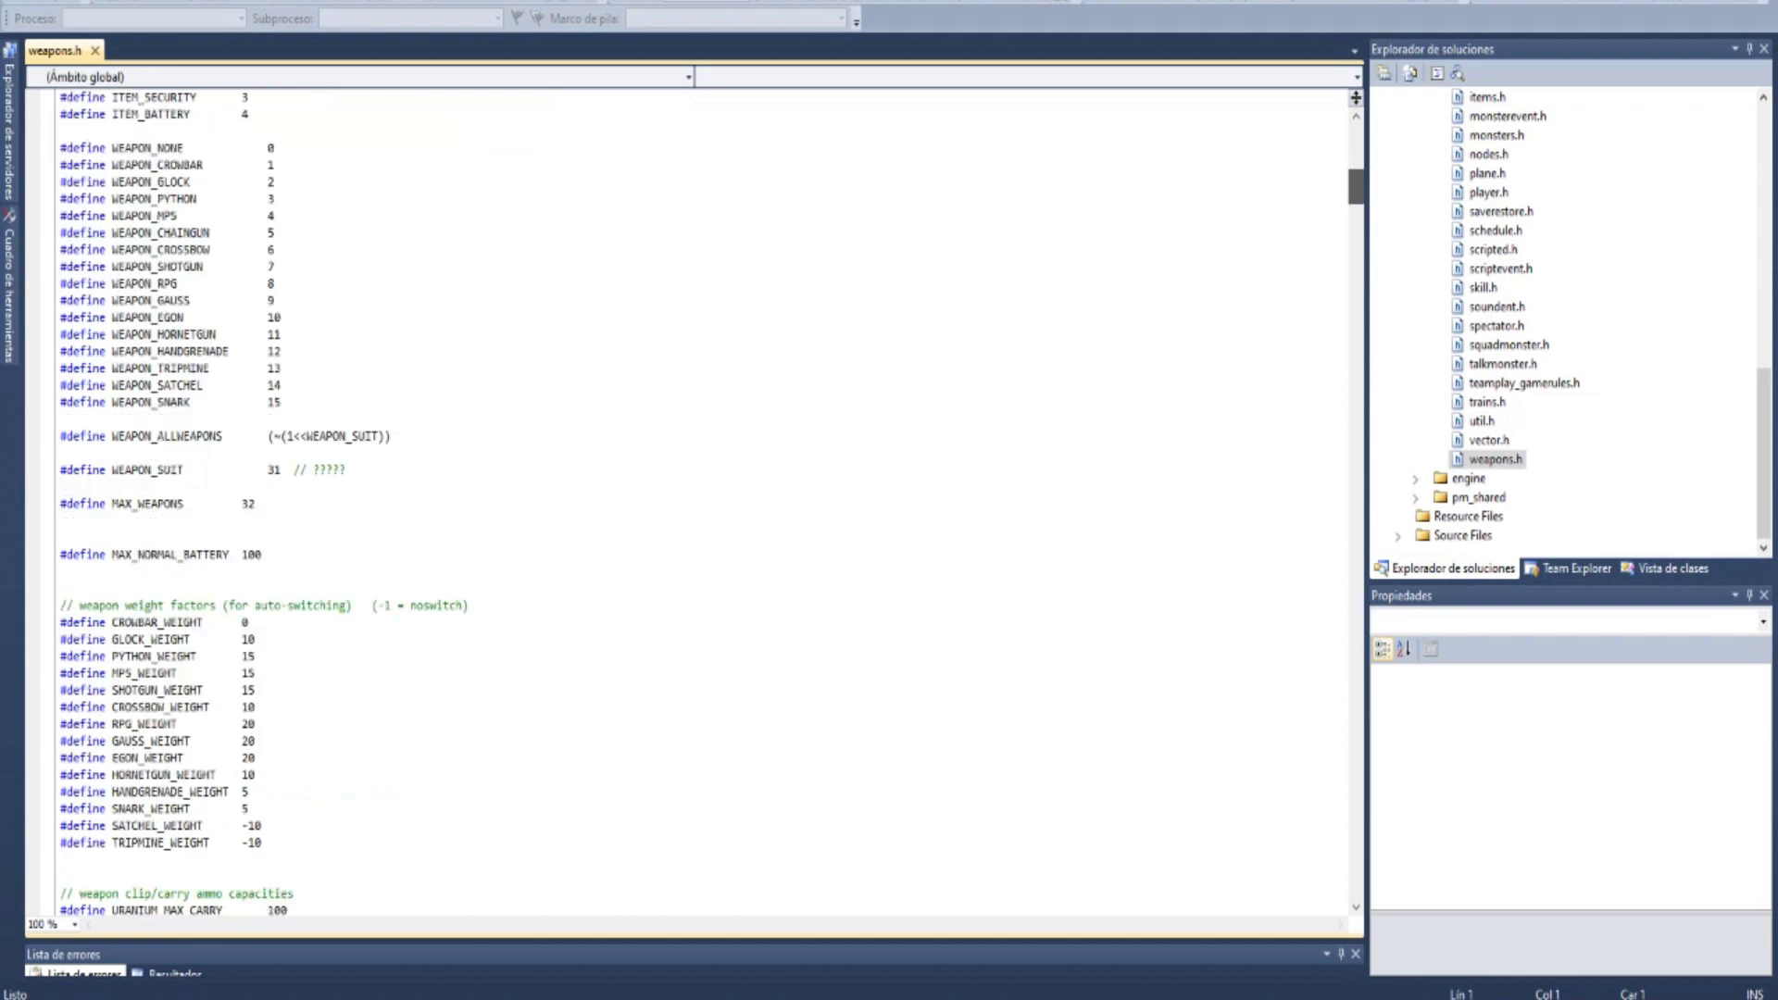
scroll(703, 500, up, 1)
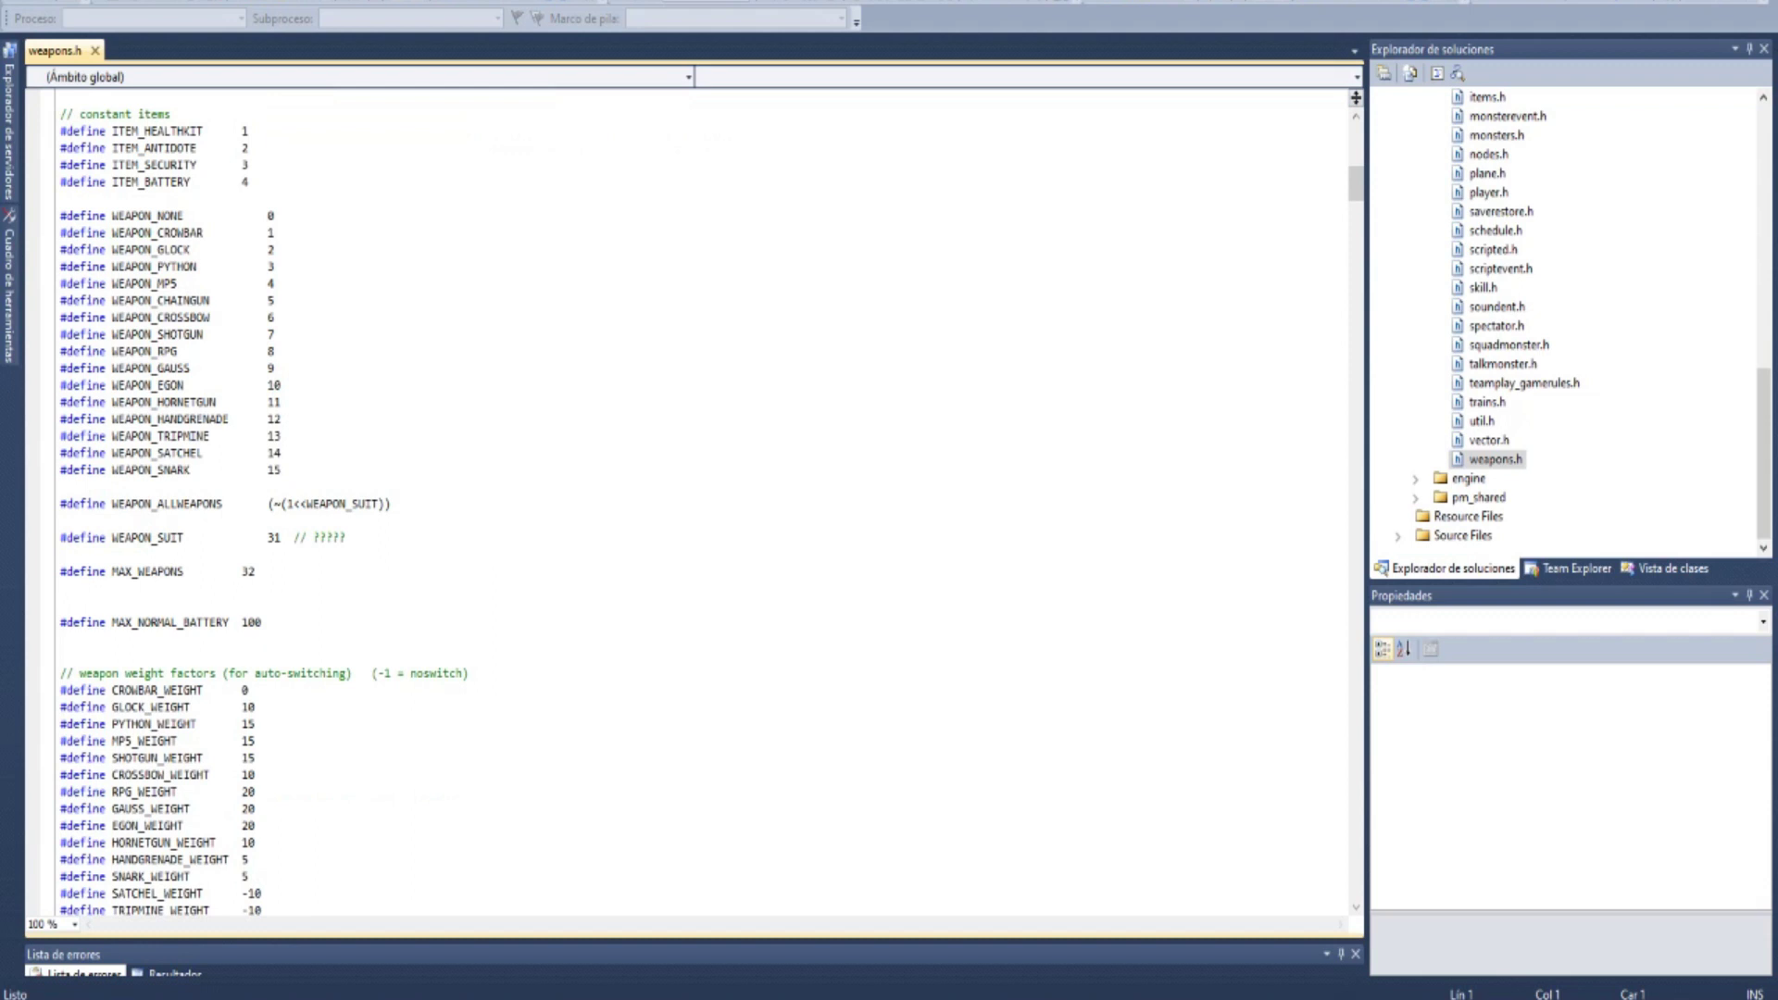
scroll(690, 500, down, 14)
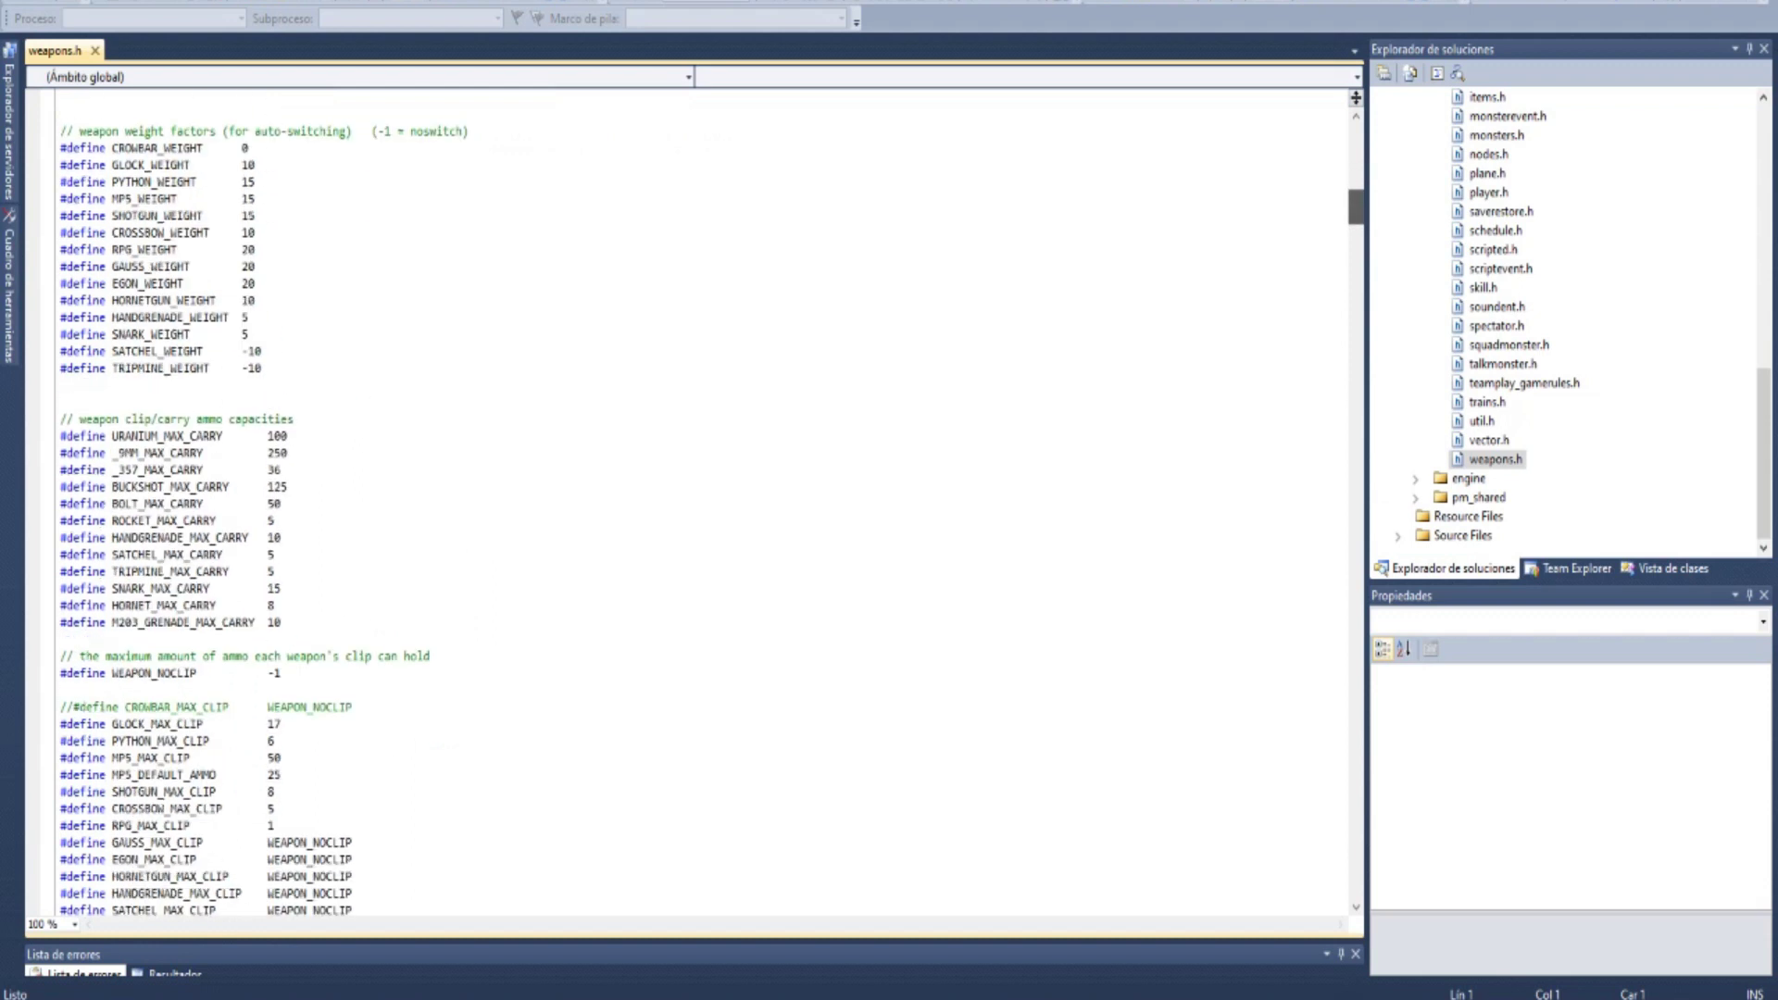
scroll(690, 500, down, 4)
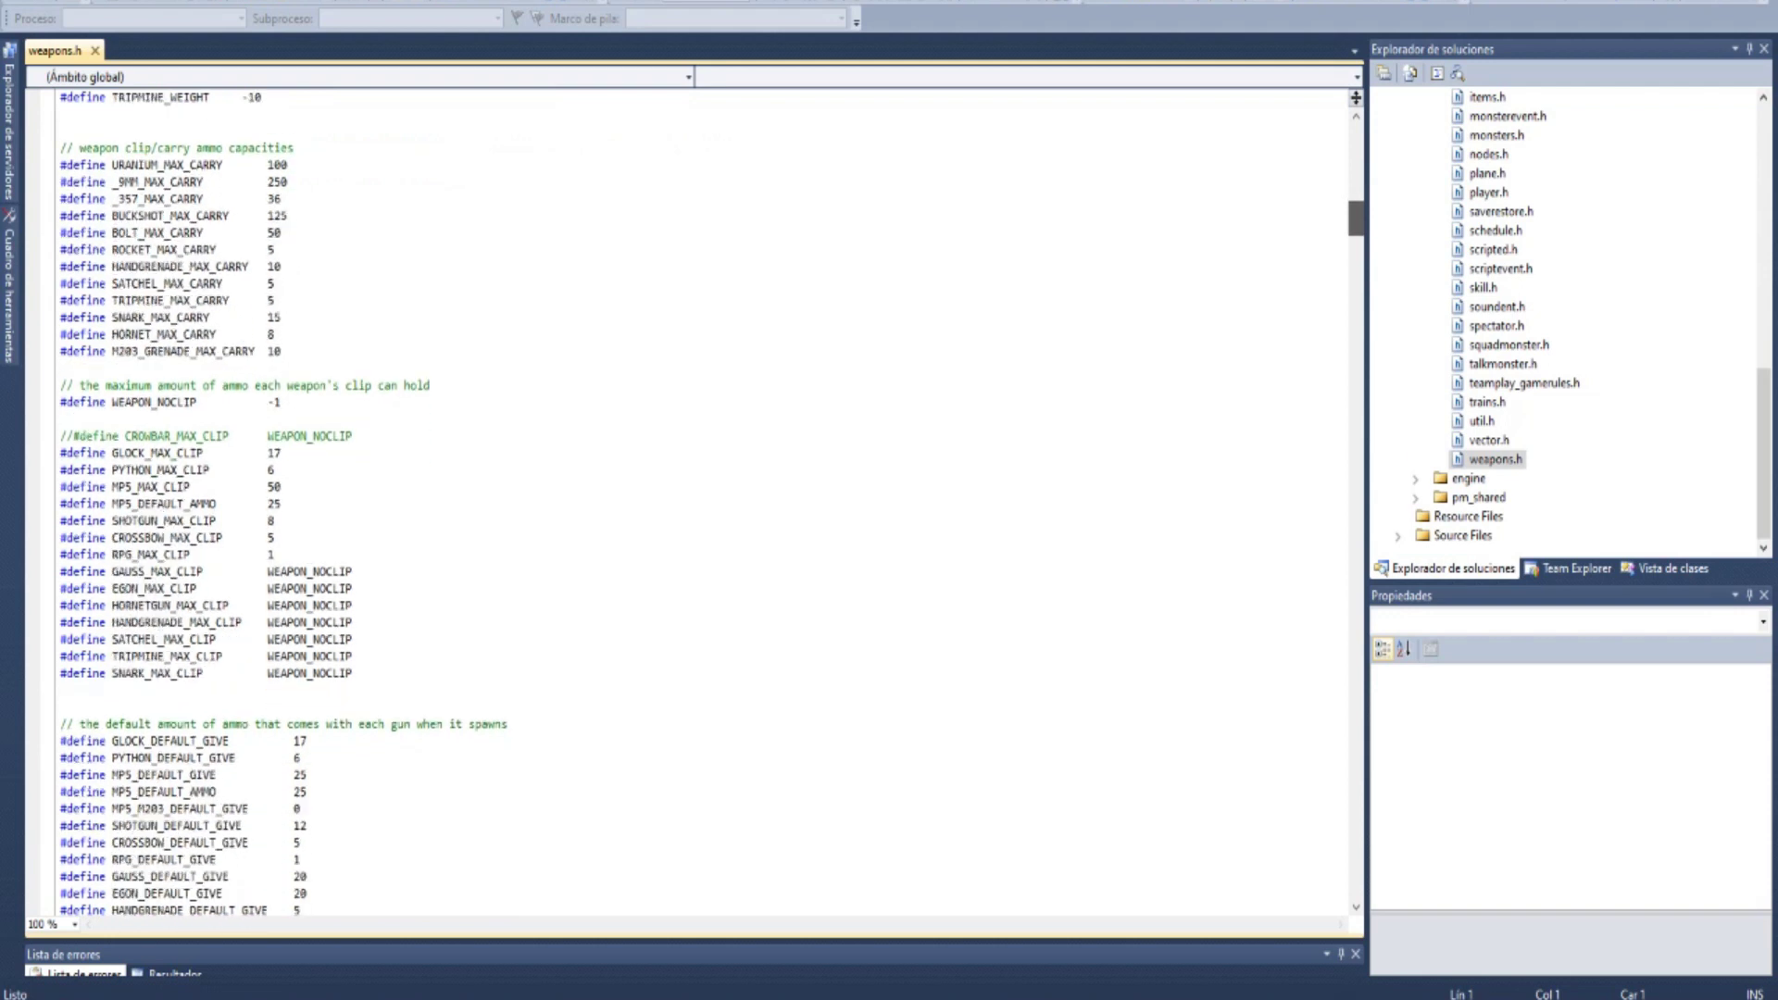
scroll(689, 500, down, 1)
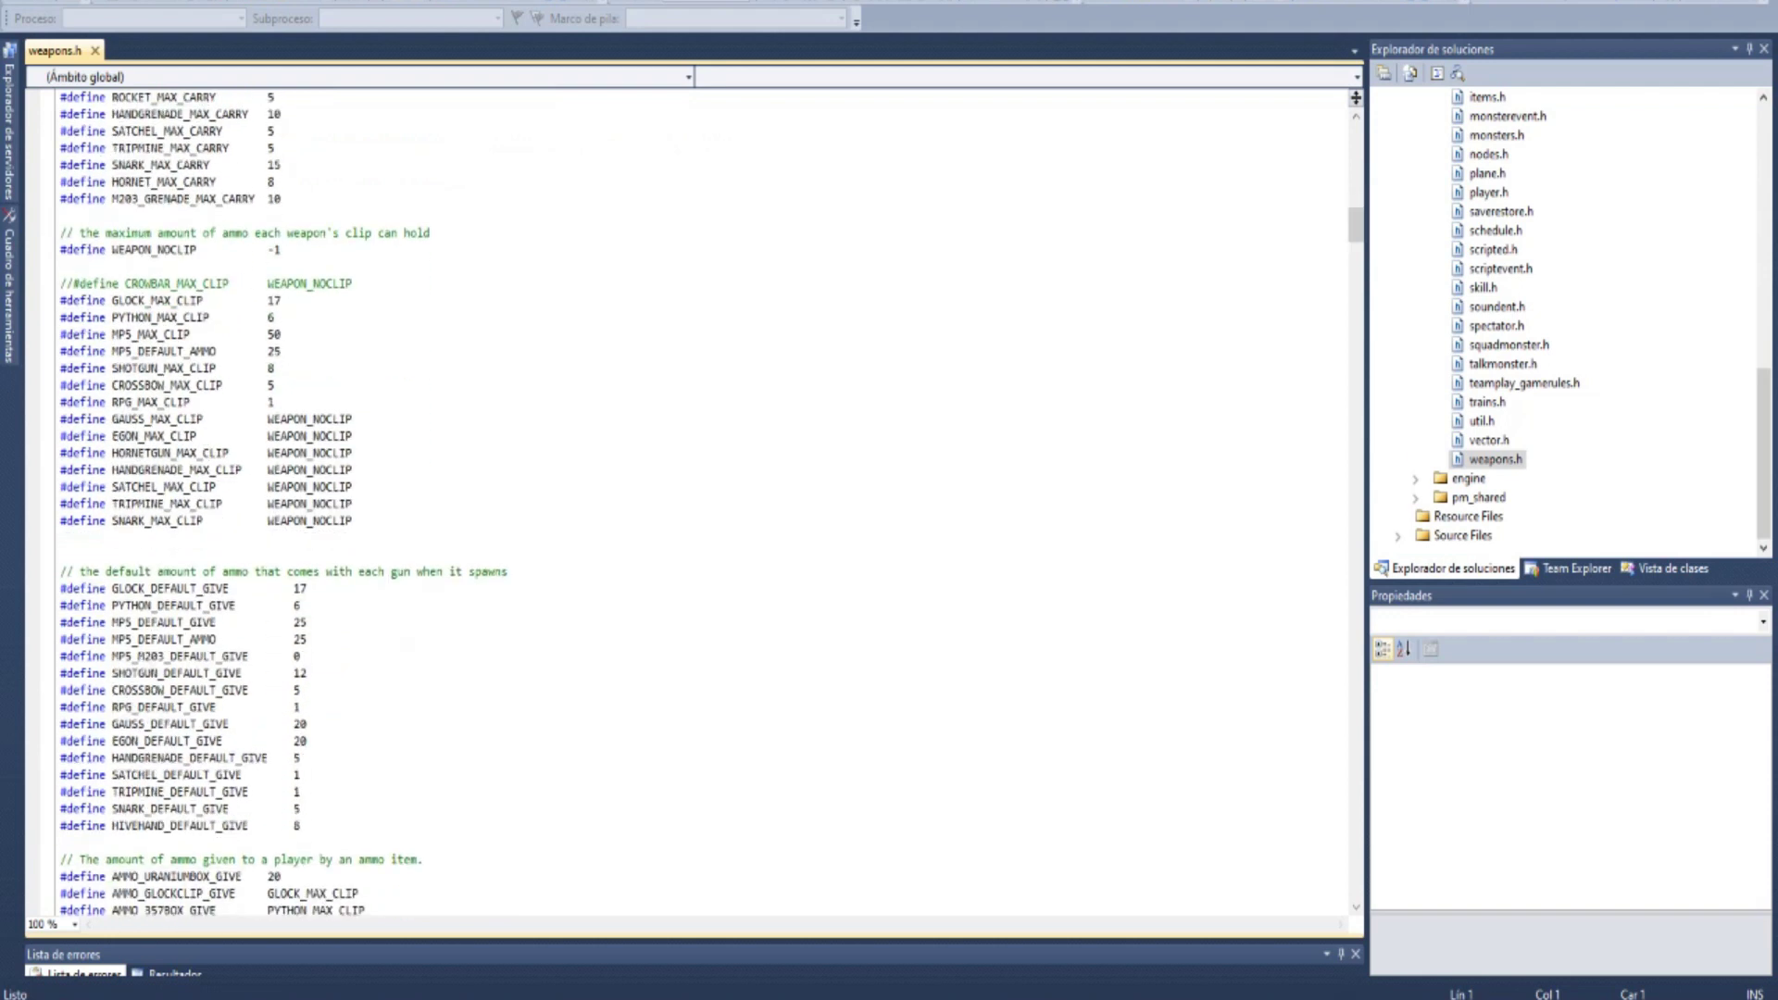
click(300, 690)
drag(300, 689, 59, 690)
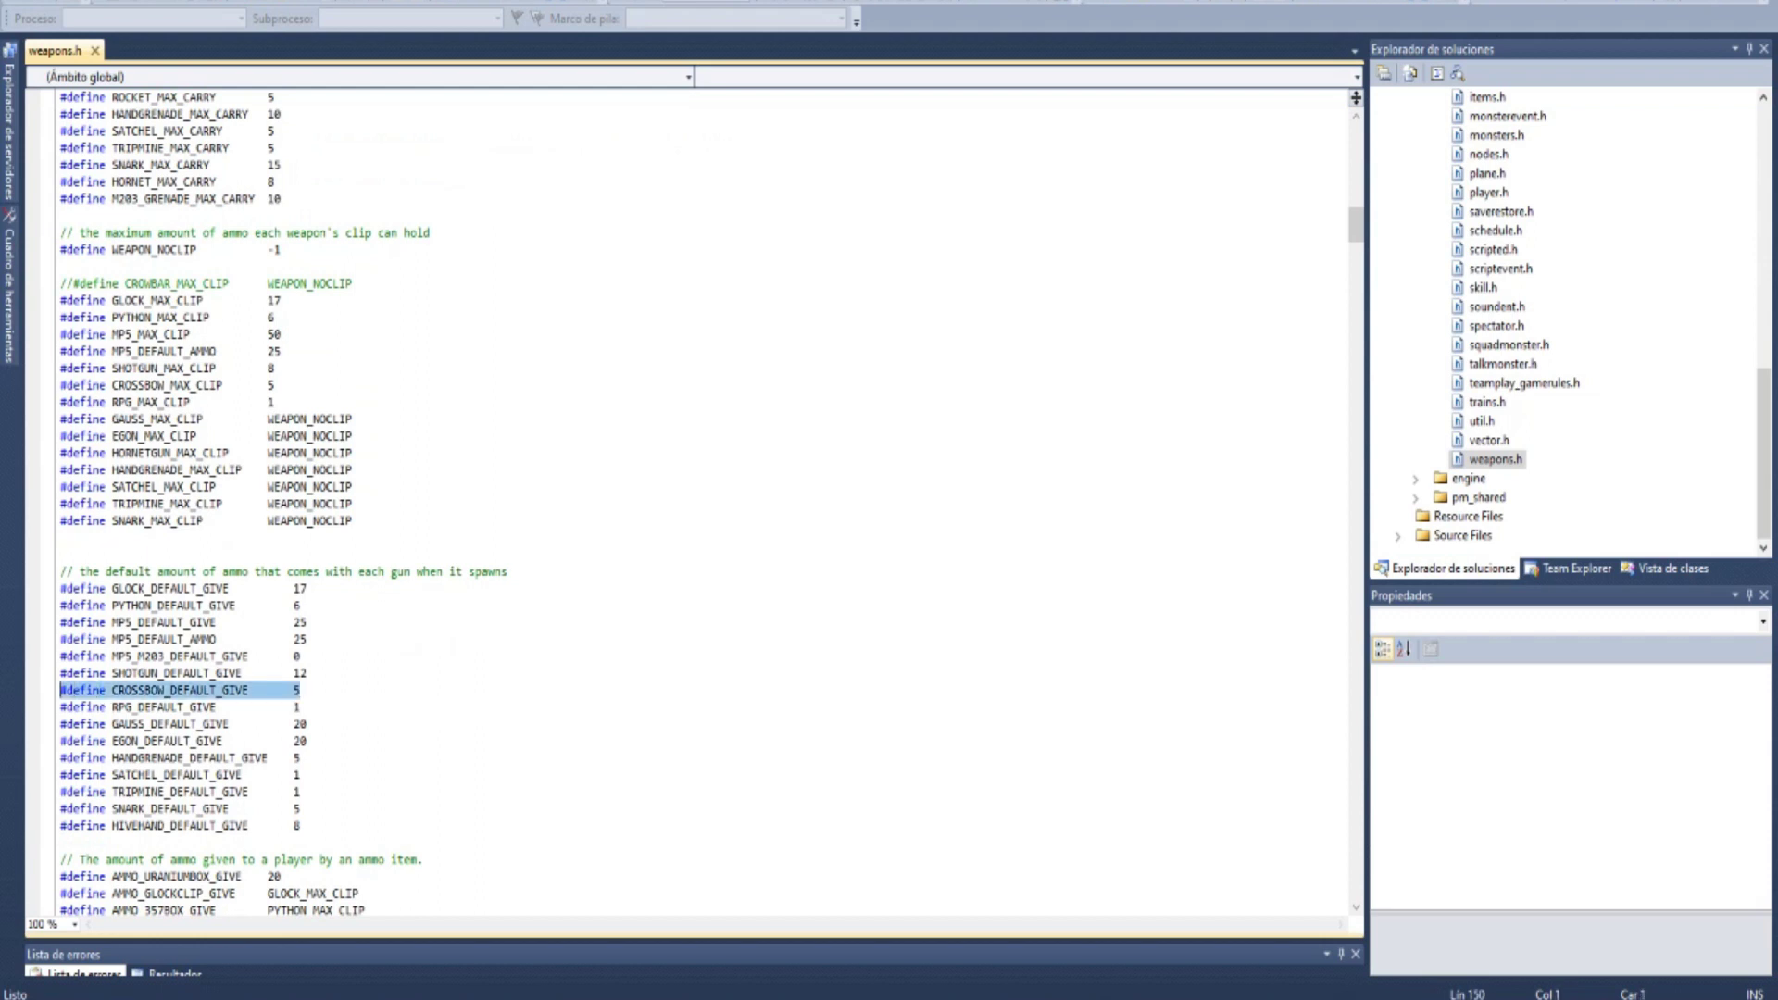
click(300, 689)
key(BackSpace)
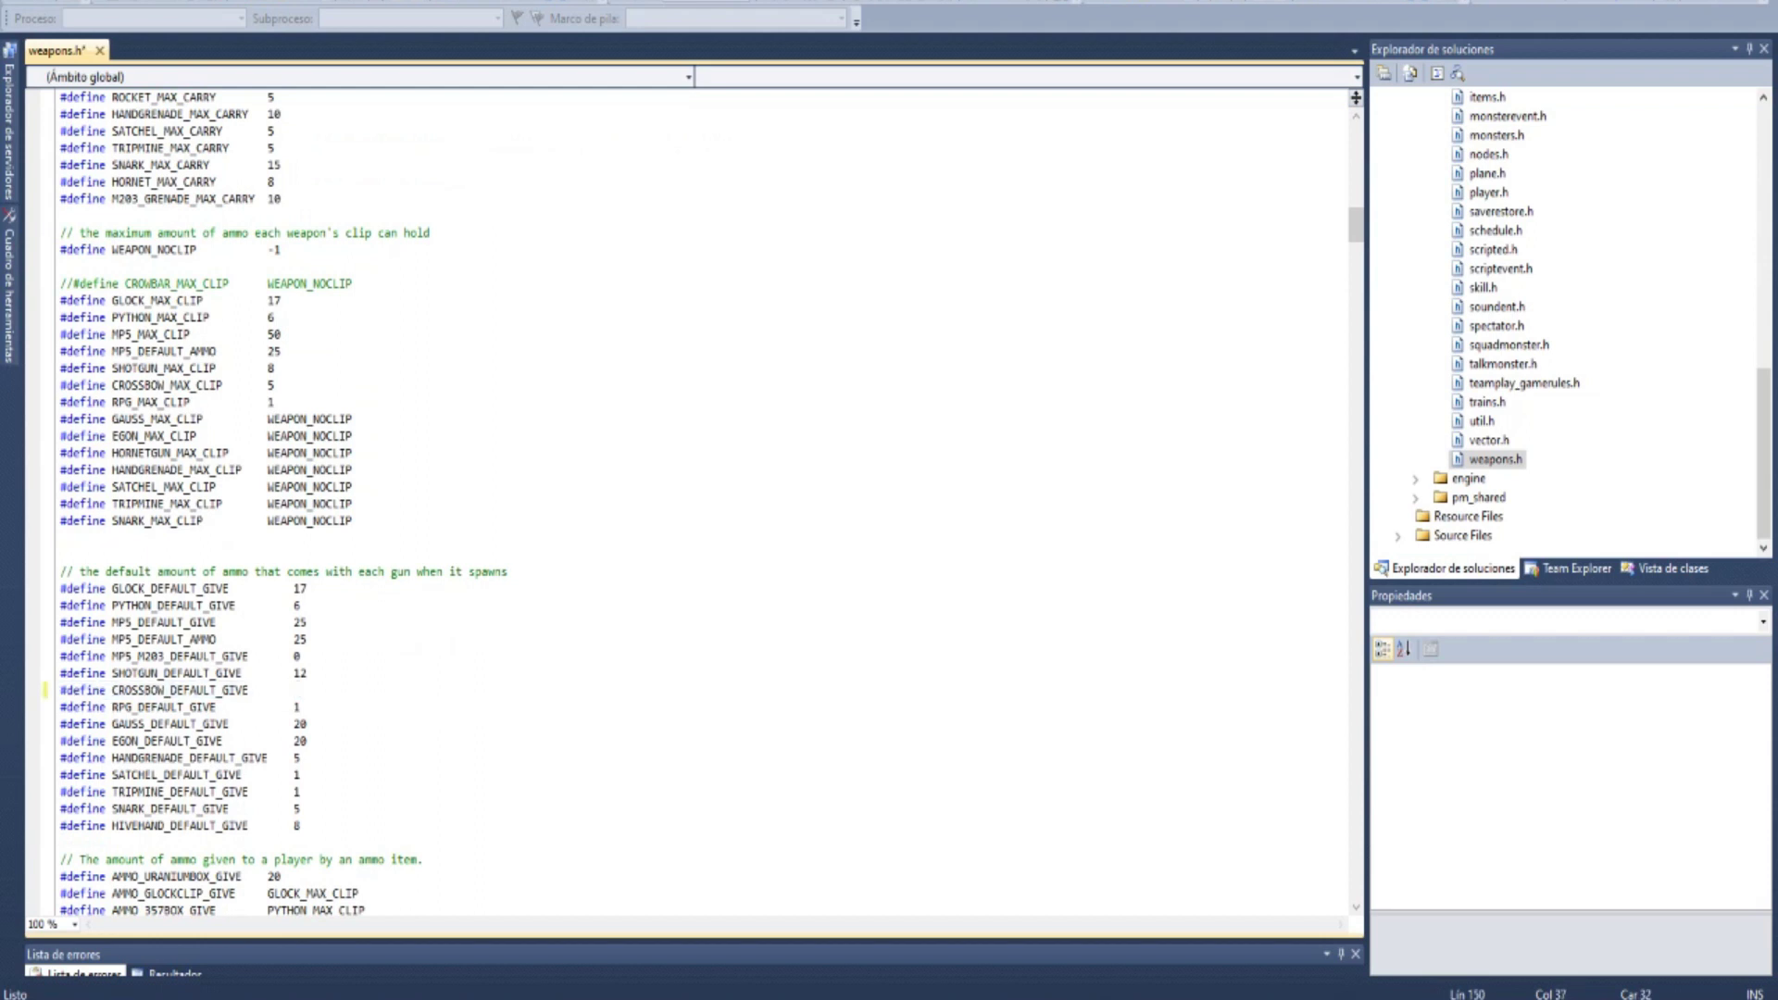
text(50)
drag(306, 690, 268, 690)
click(307, 689)
- Set CROSSBOW_MAX_CLIP to 50 in the maximum clip ammo section of weapons.h
scroll(711, 505, down, 3)
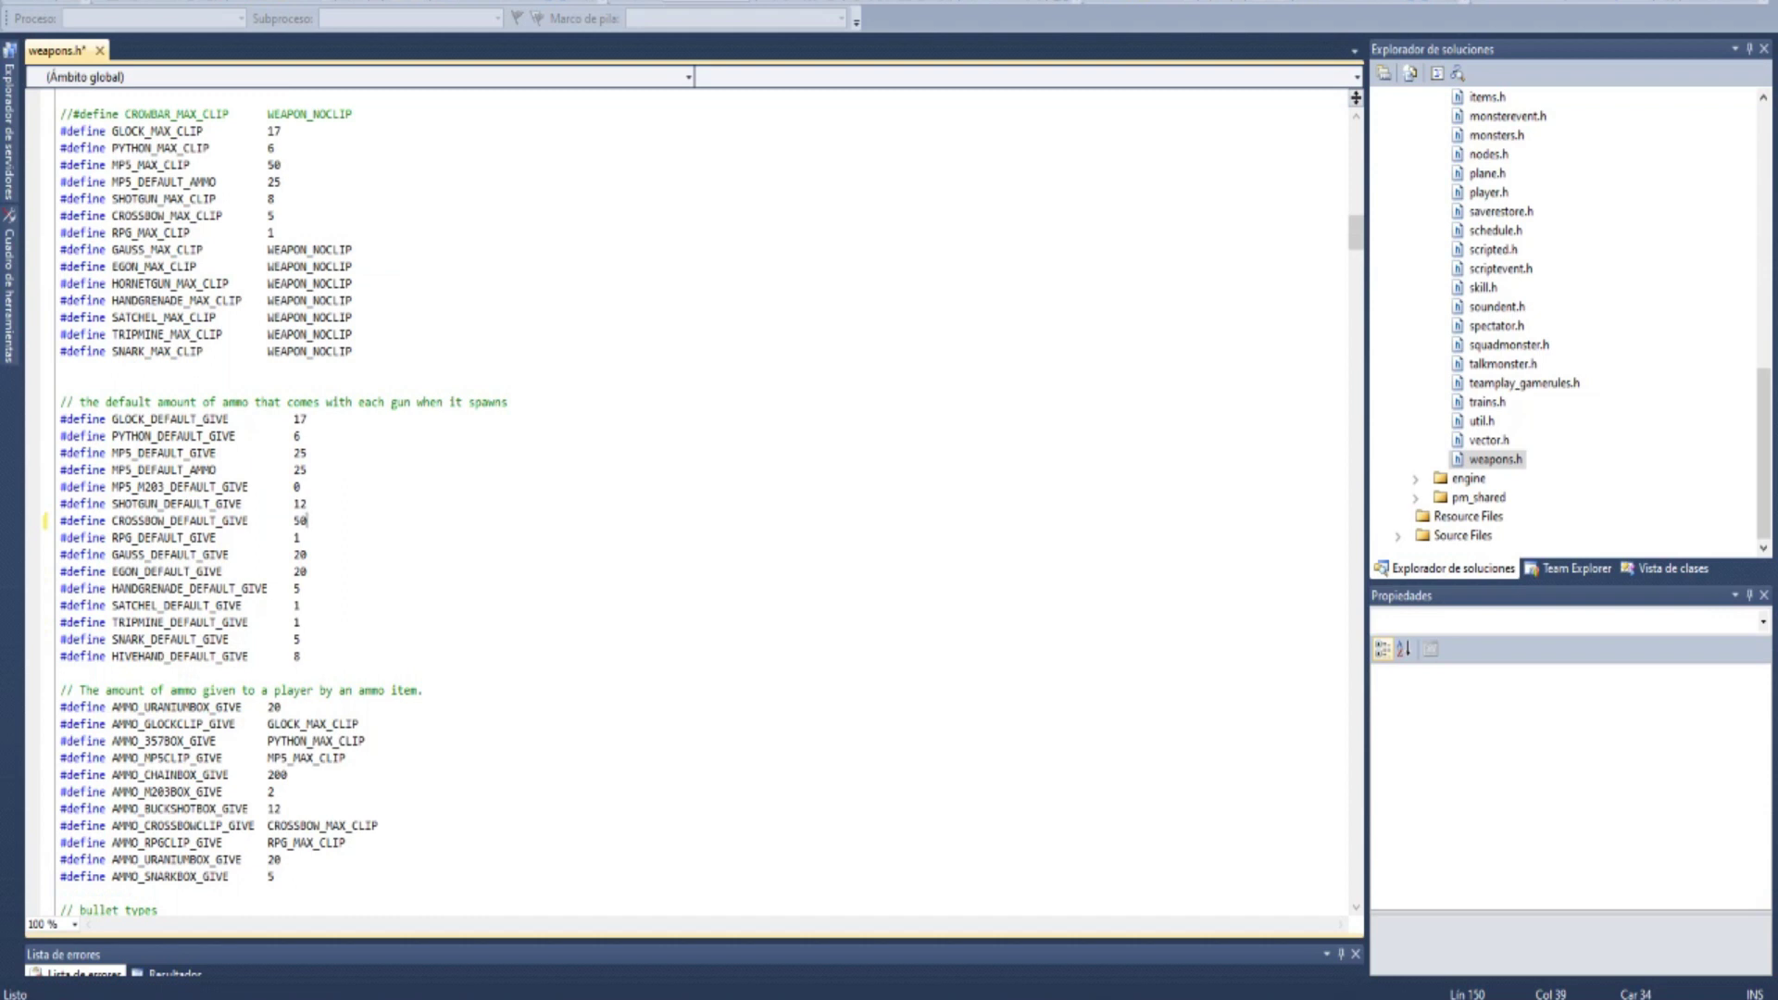
click(274, 215)
text(0)
key(ctrl+shift+Left)
key(ctrl+shift+Left)
key(ctrl+shift+Left)
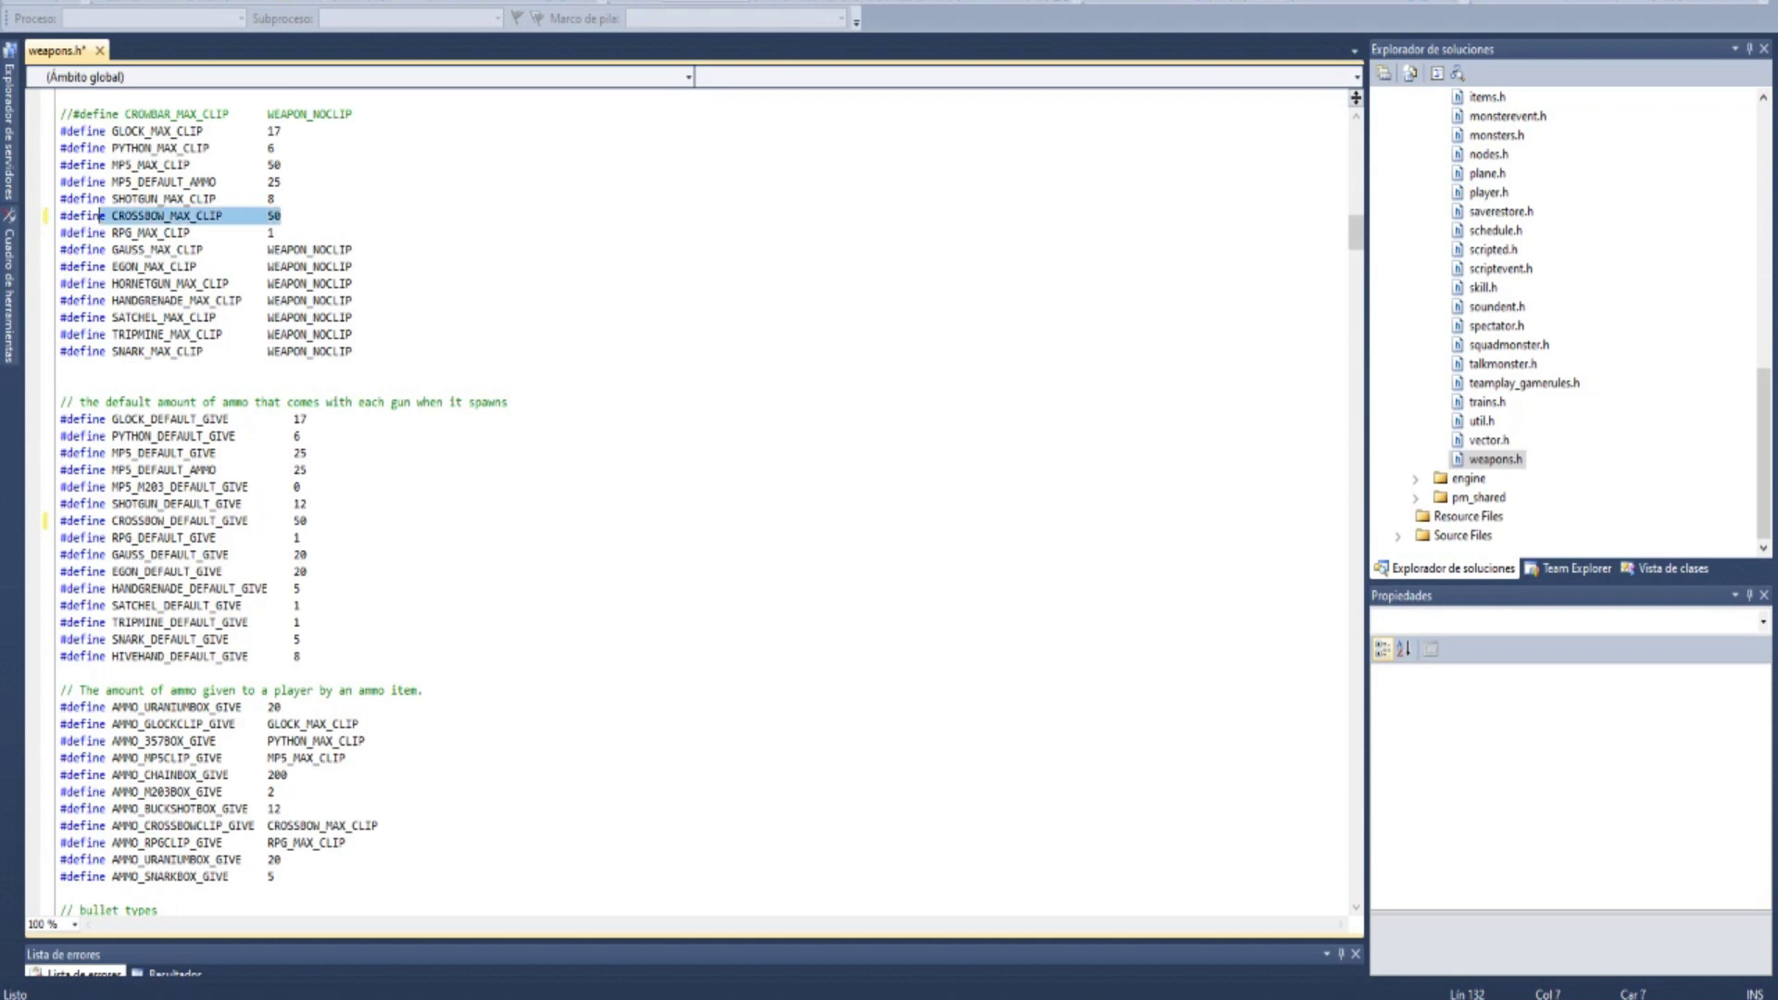
mouse_move(306, 520)
mouse_down()
mouse_move(112, 520)
mouse_move(306, 520)
mouse_up()
- Build the hldll project
key(alt+g)
key(Down)
key(Down)
key(Down)
key(Down)
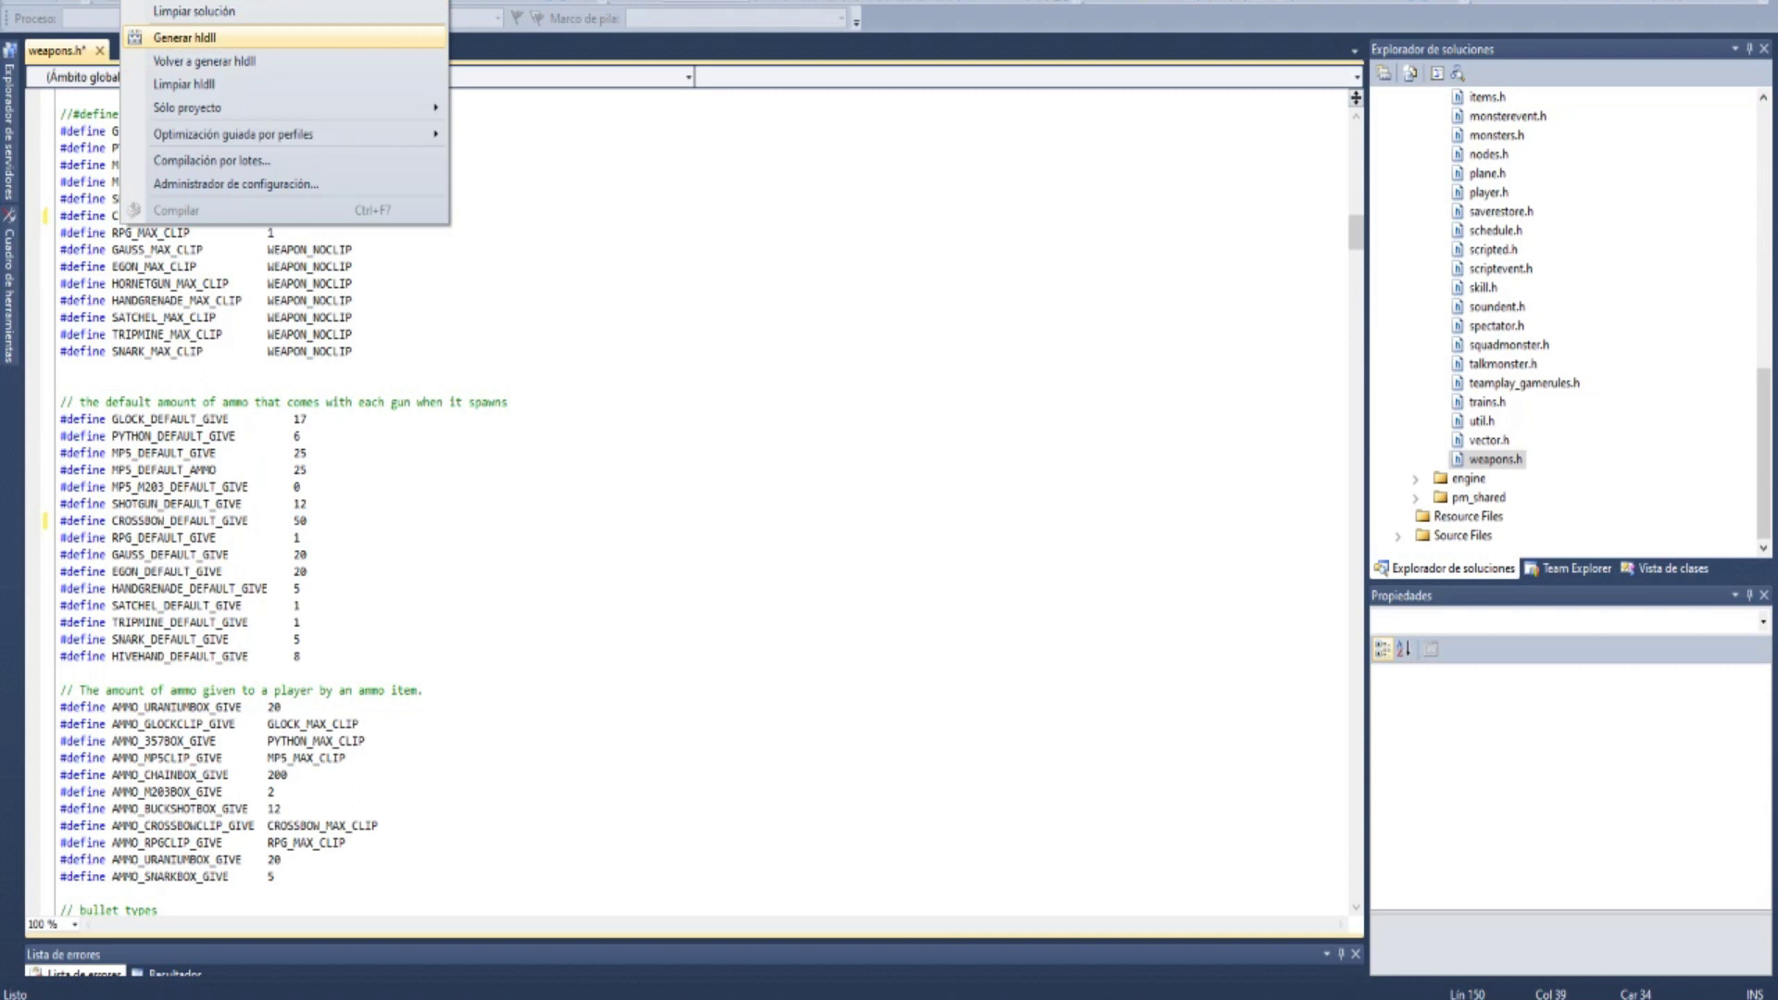
key(Return)
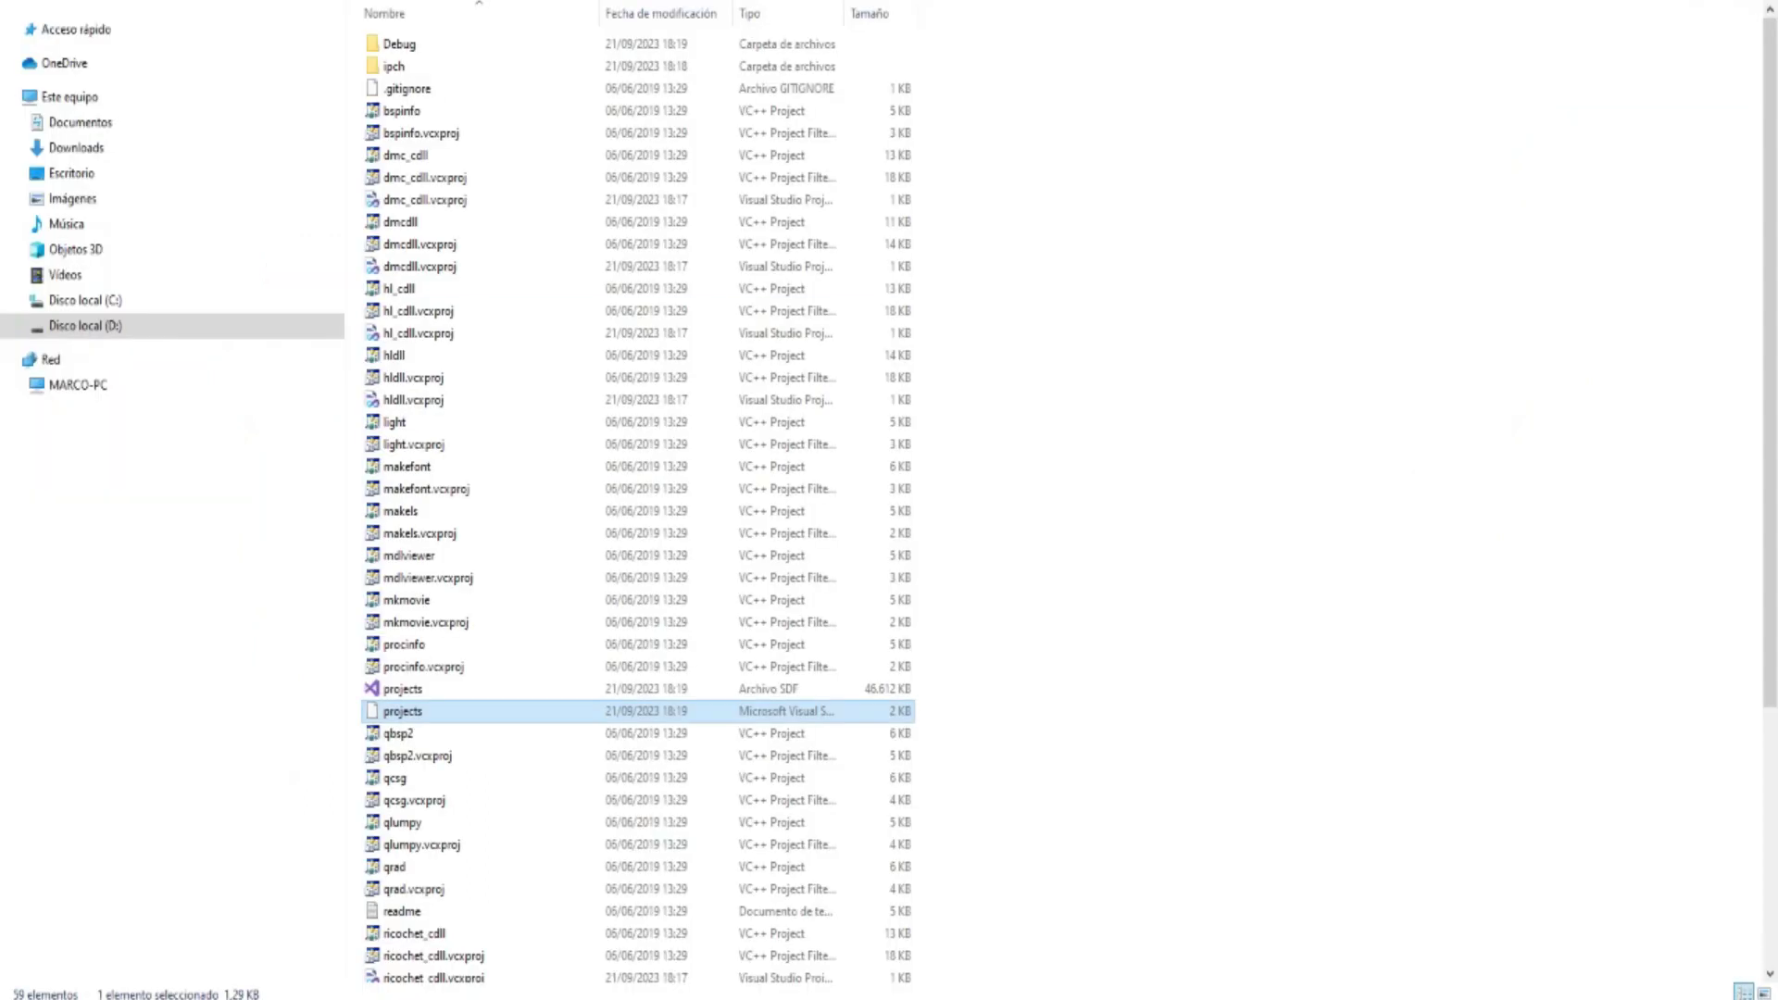
- Switch to File Explorer and inspect the properties of the Debug folder in the SDK's projects folder
click(399, 43)
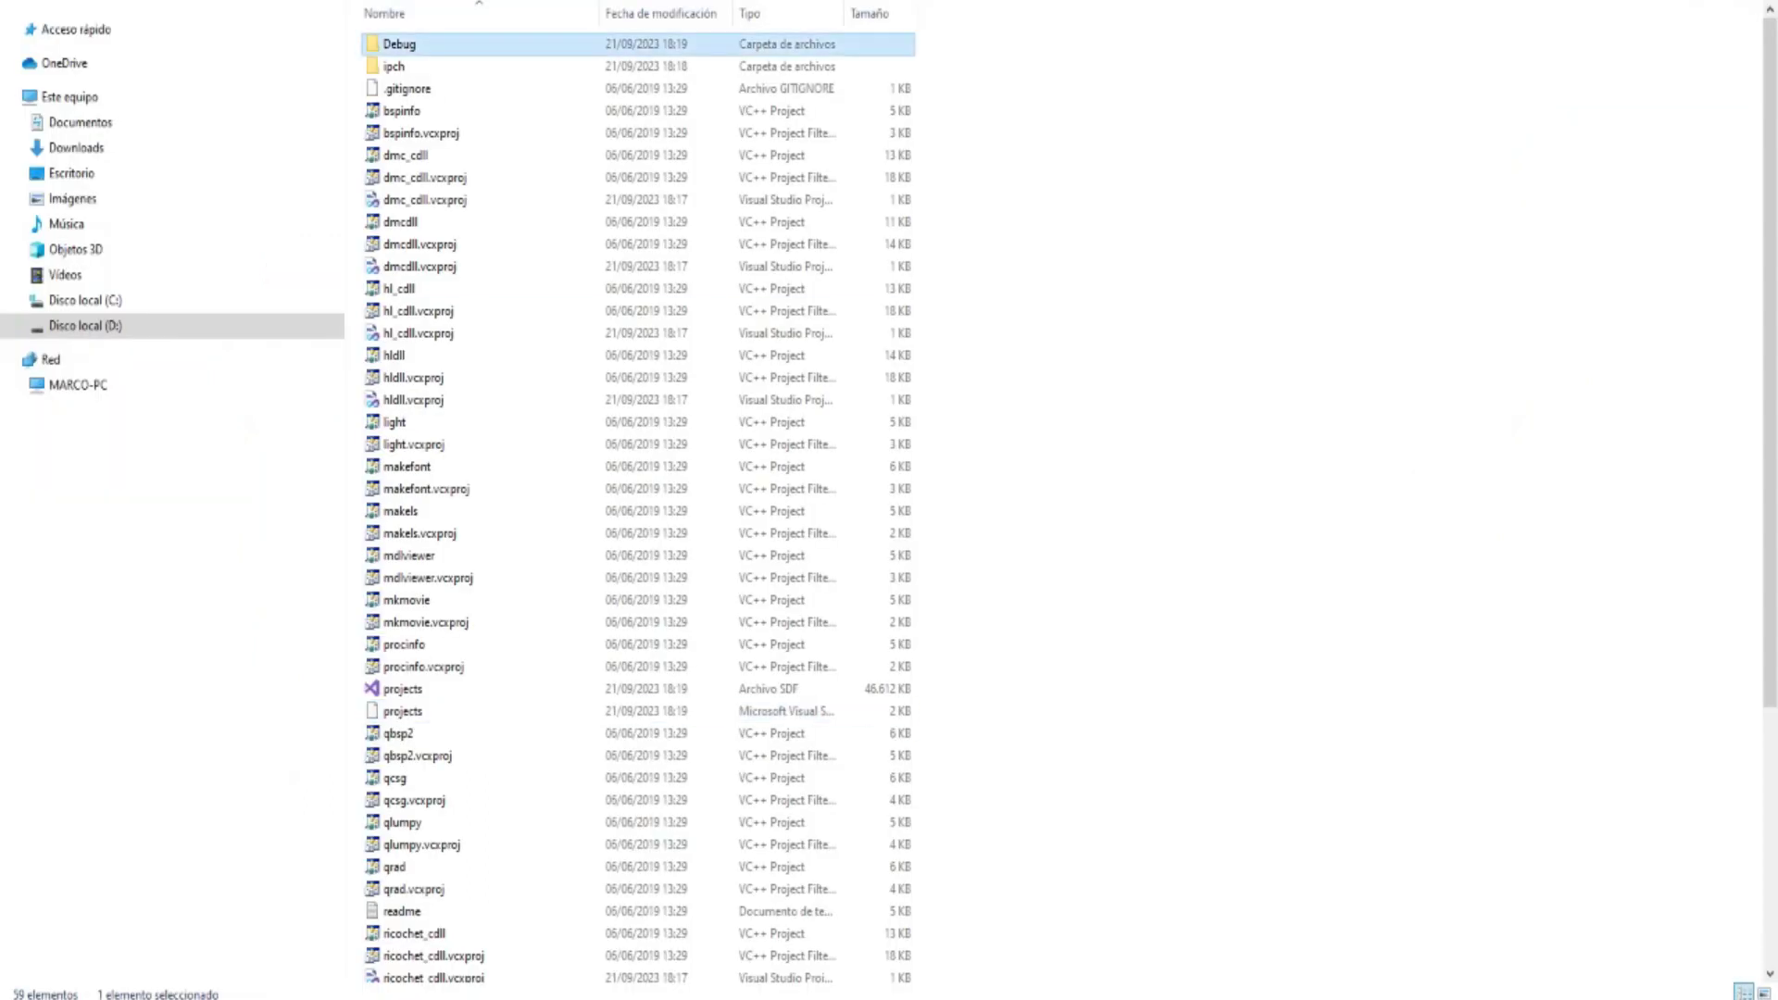
right_click(466, 43)
click(518, 644)
drag(697, 59, 918, 306)
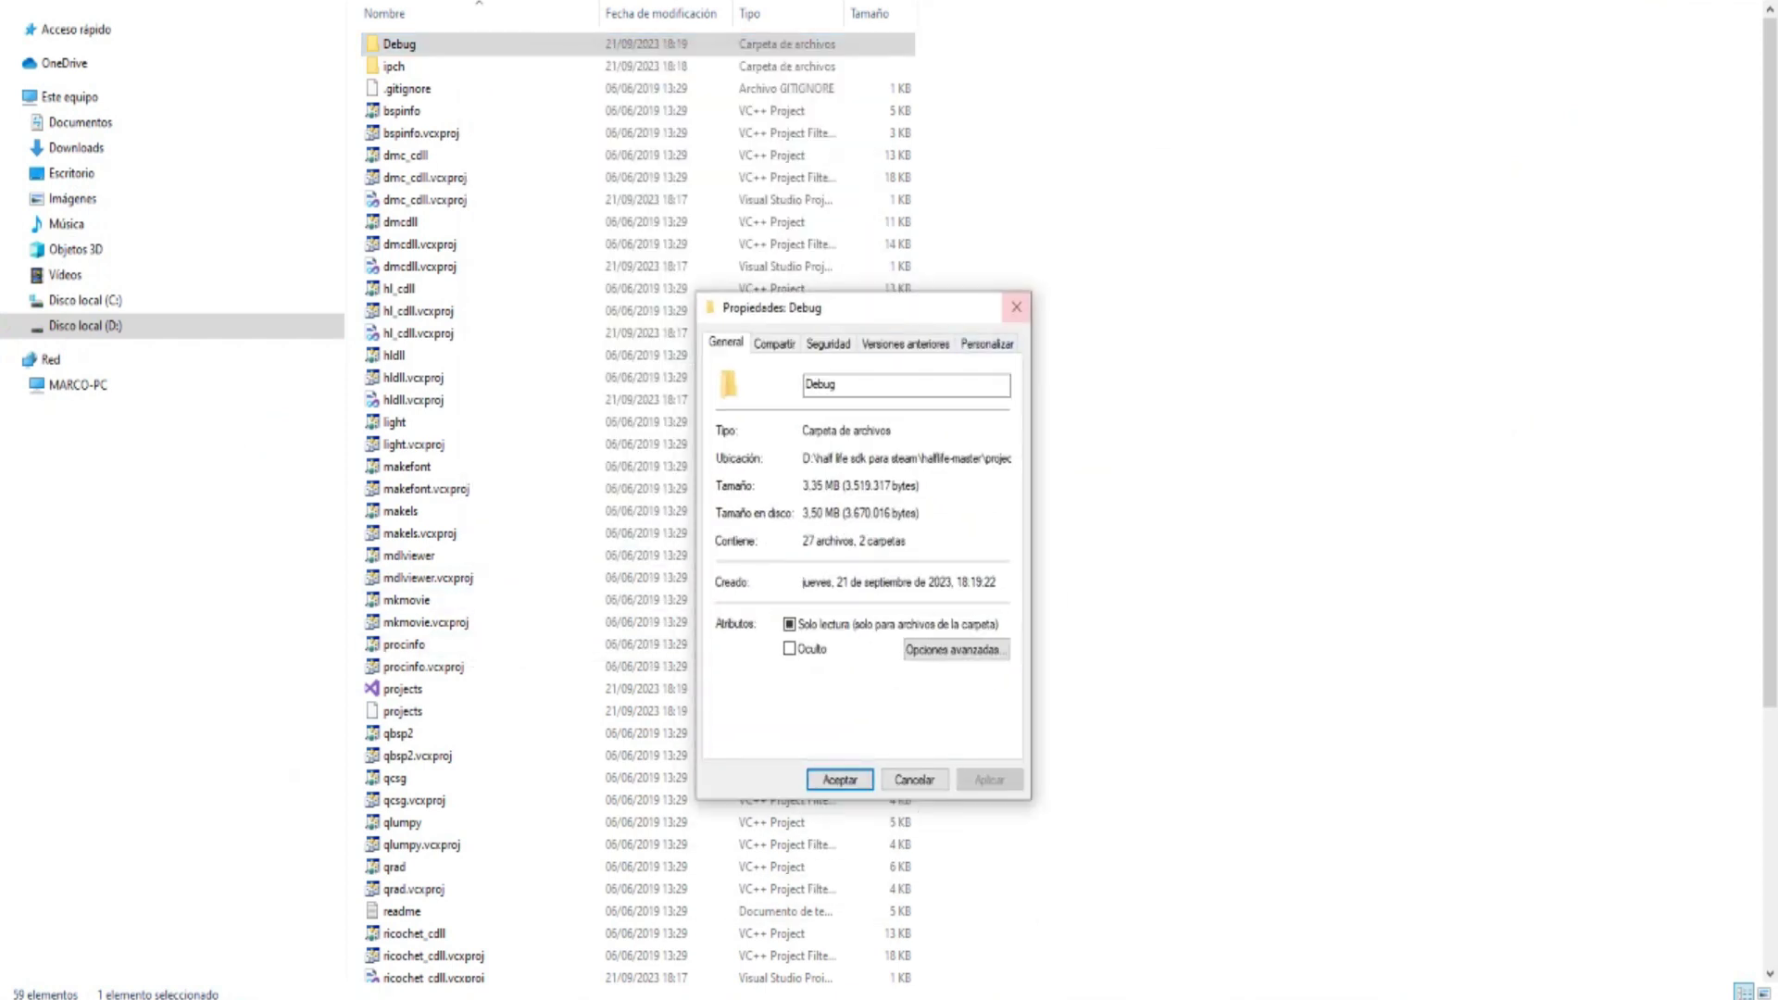
click(1015, 307)
- Browse the Debug folder down to the int build files, check on the build in Visual Studio, and return to the folder containing hl.dll
double_click(399, 43)
double_click(400, 43)
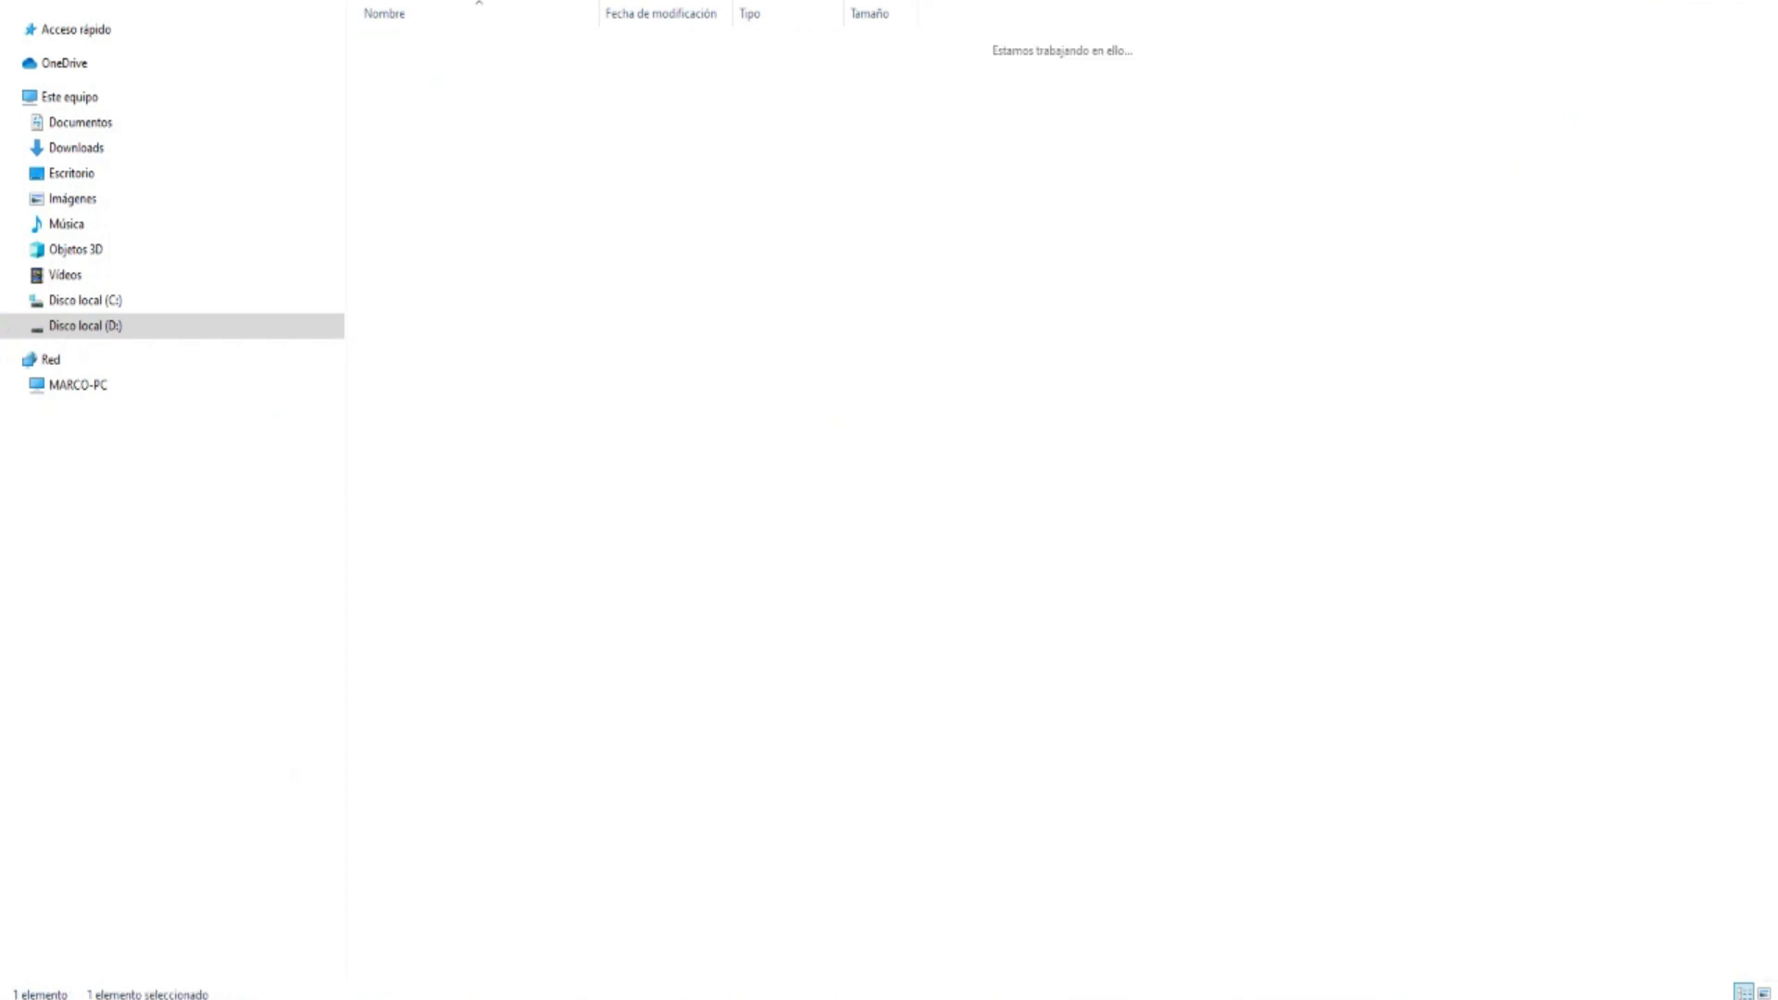
double_click(531, 46)
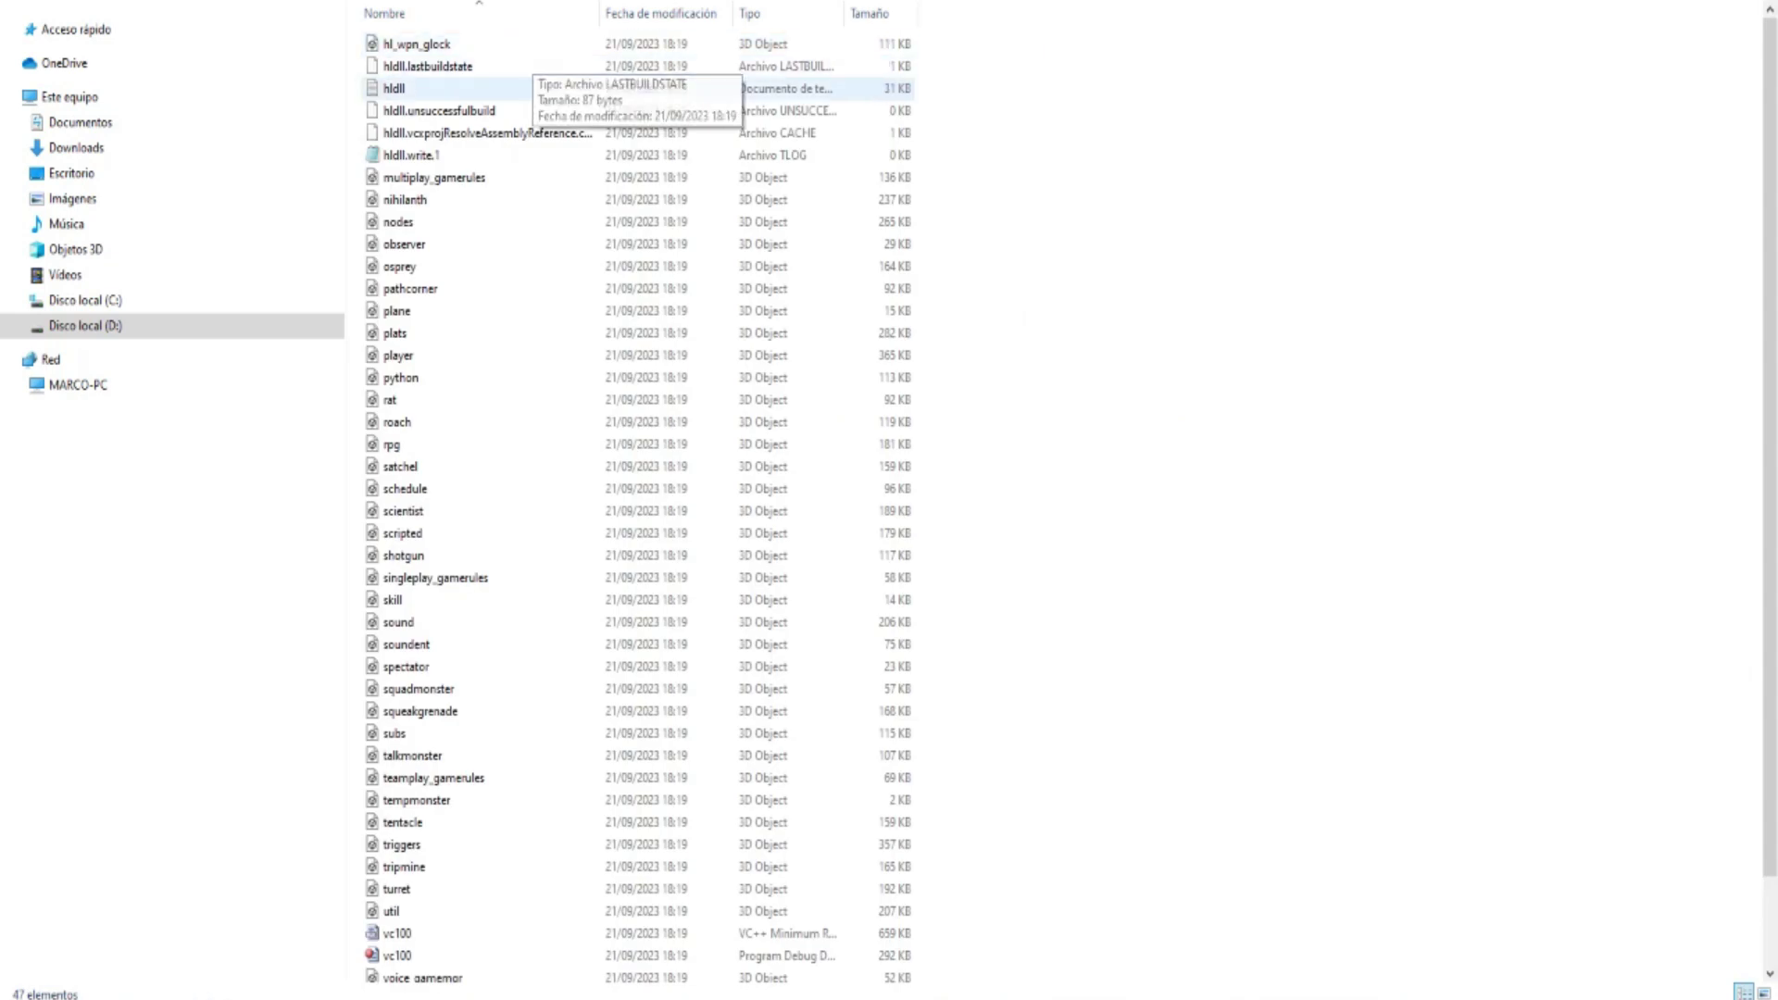
key(alt+Tab)
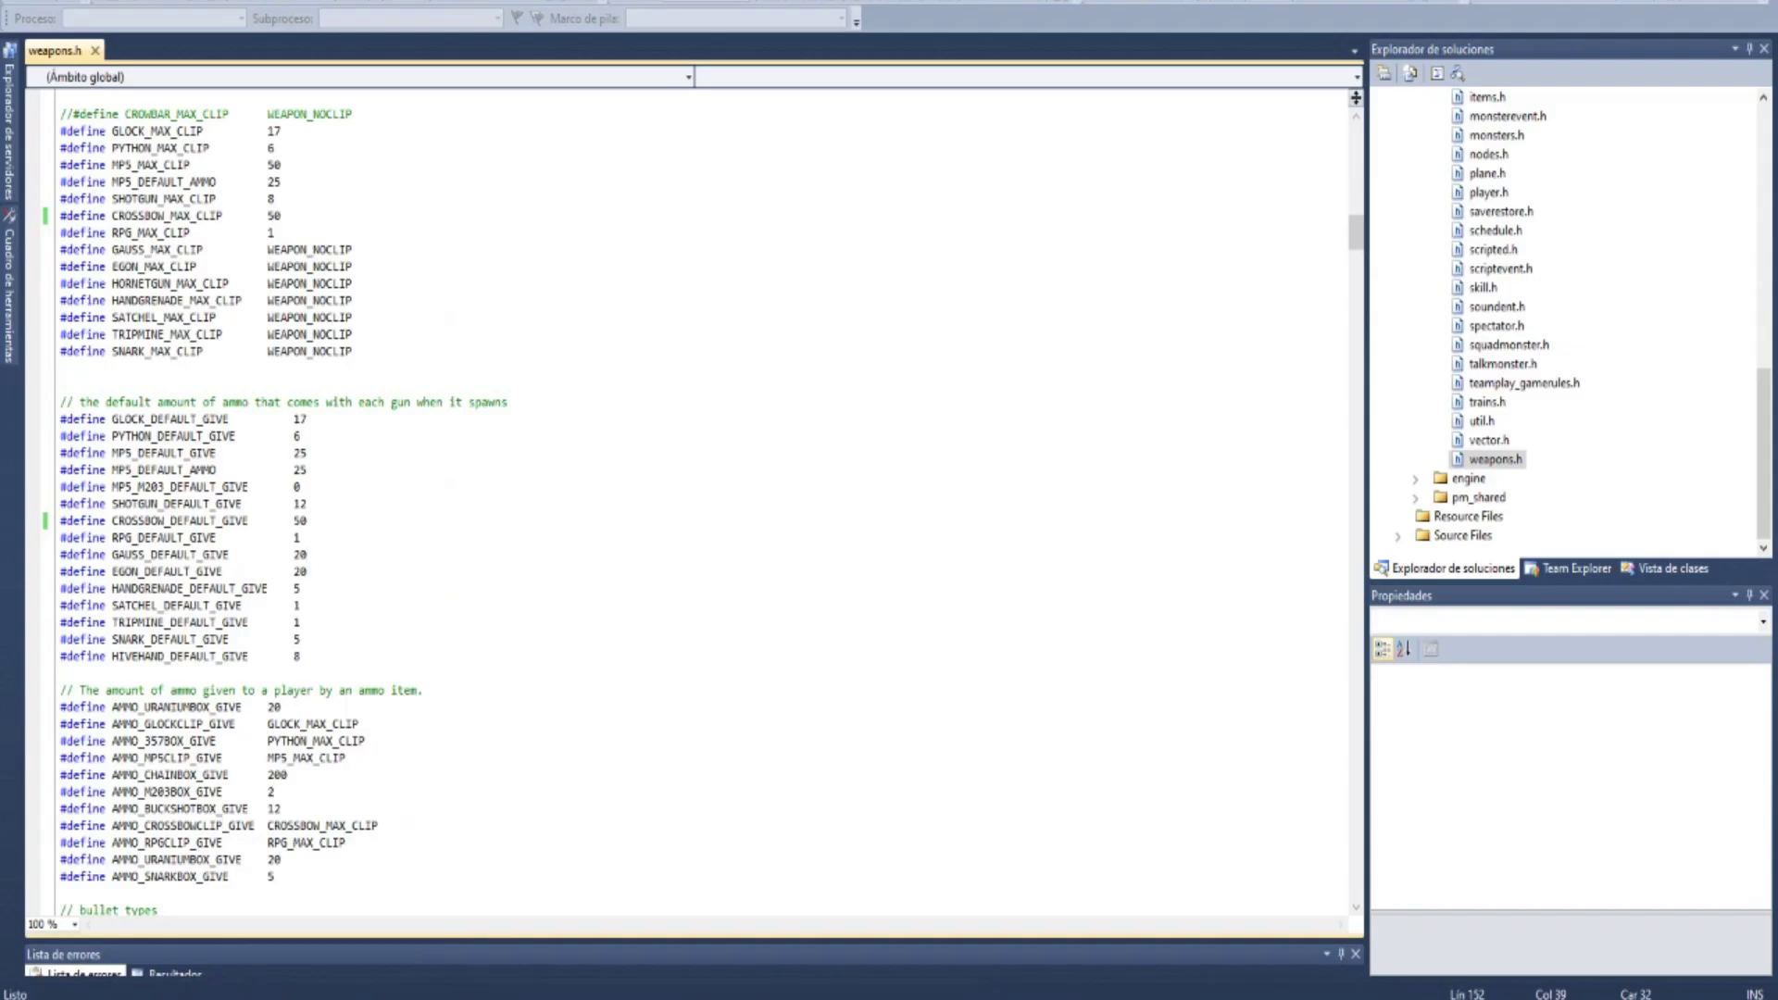
key(alt+Tab)
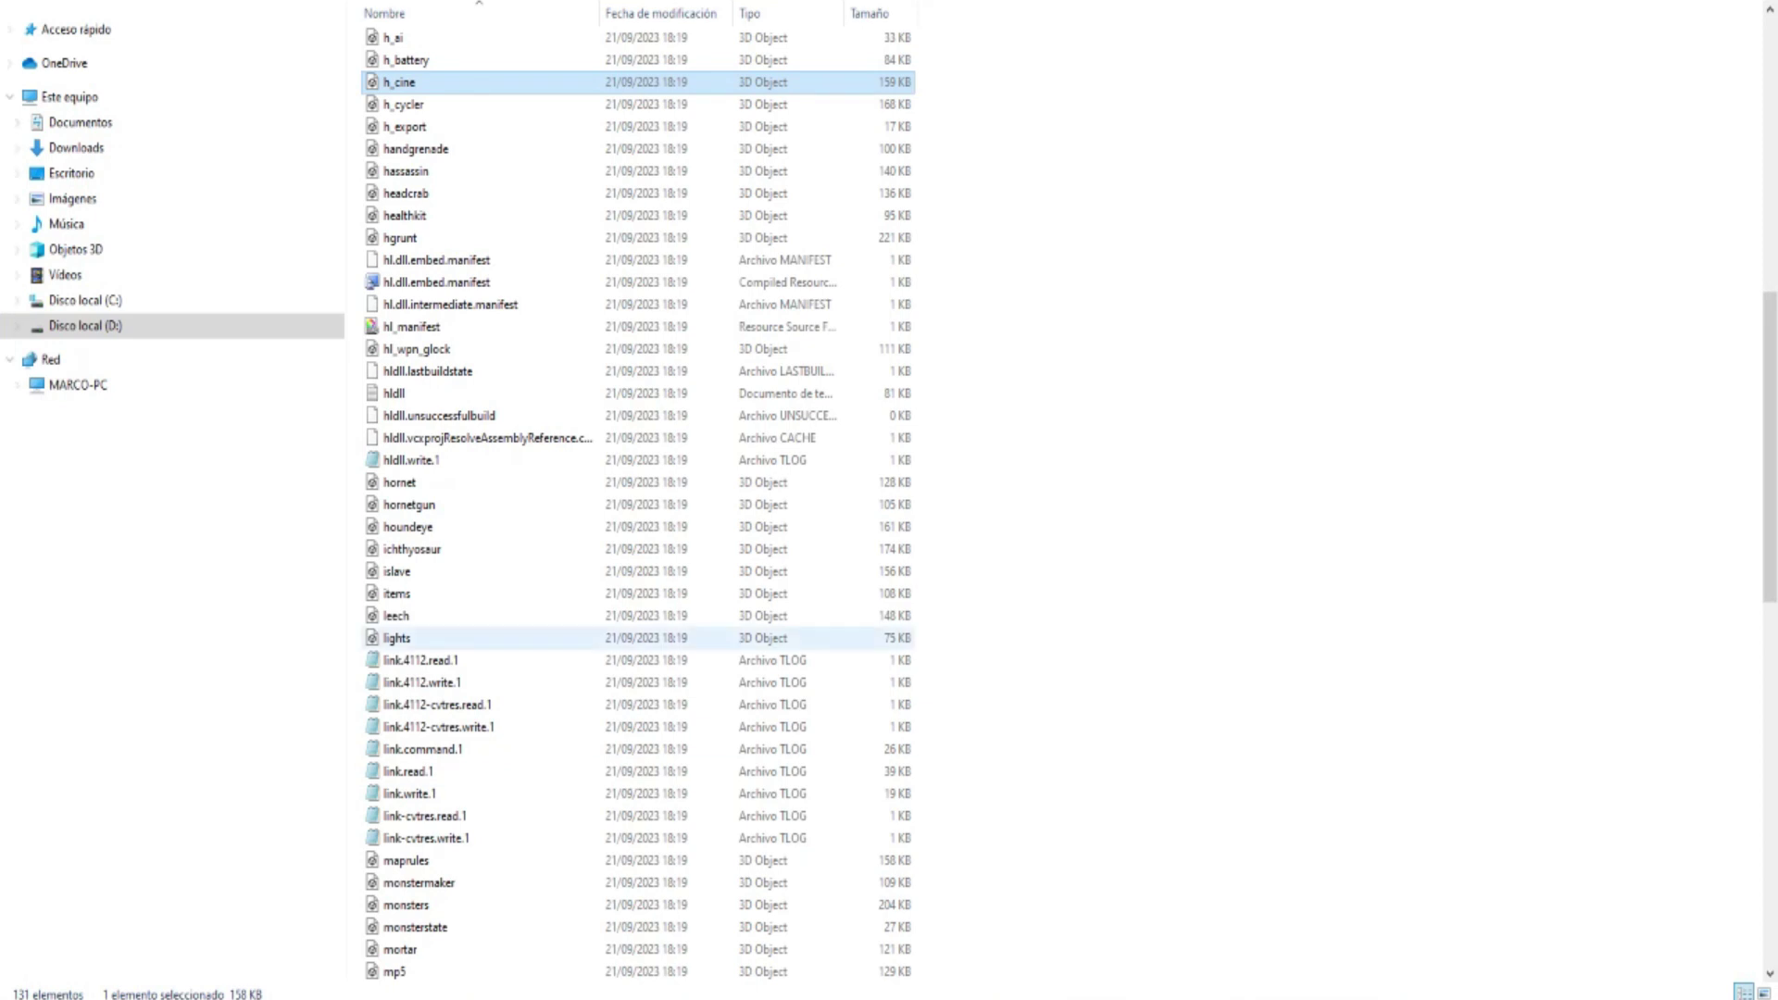
key(BackSpace)
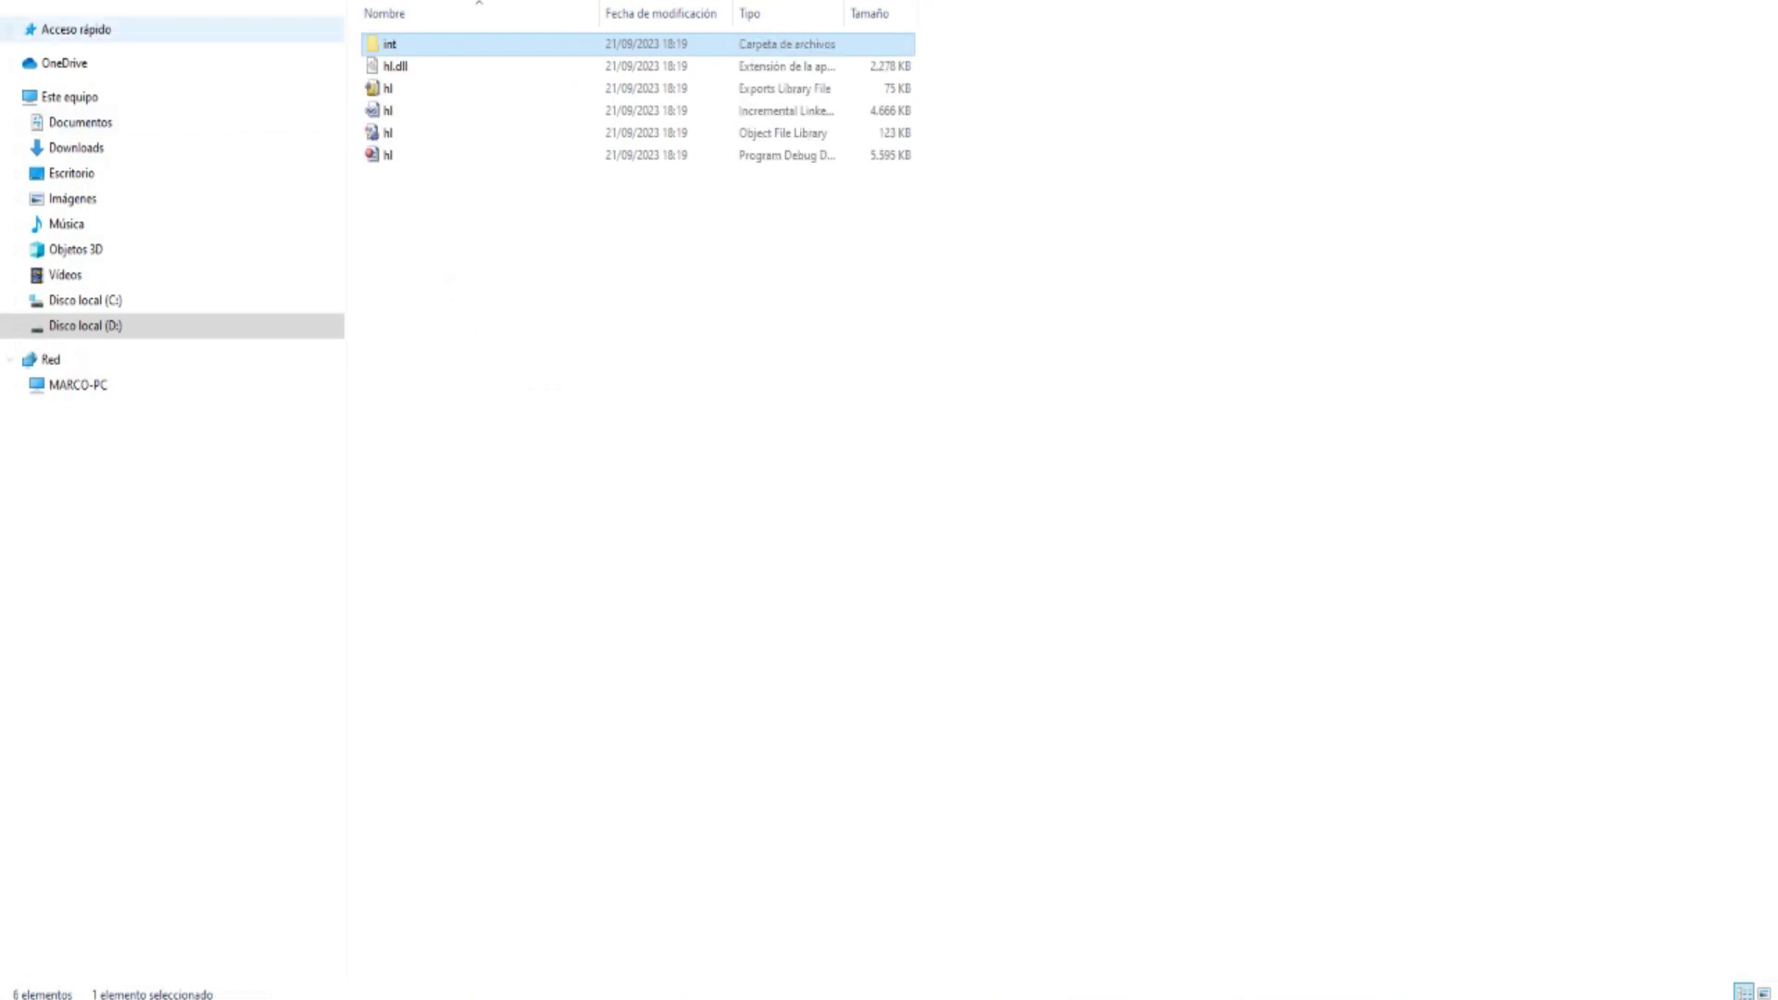
- Inspect the built hl.dll's properties to check its creation date and time
click(463, 66)
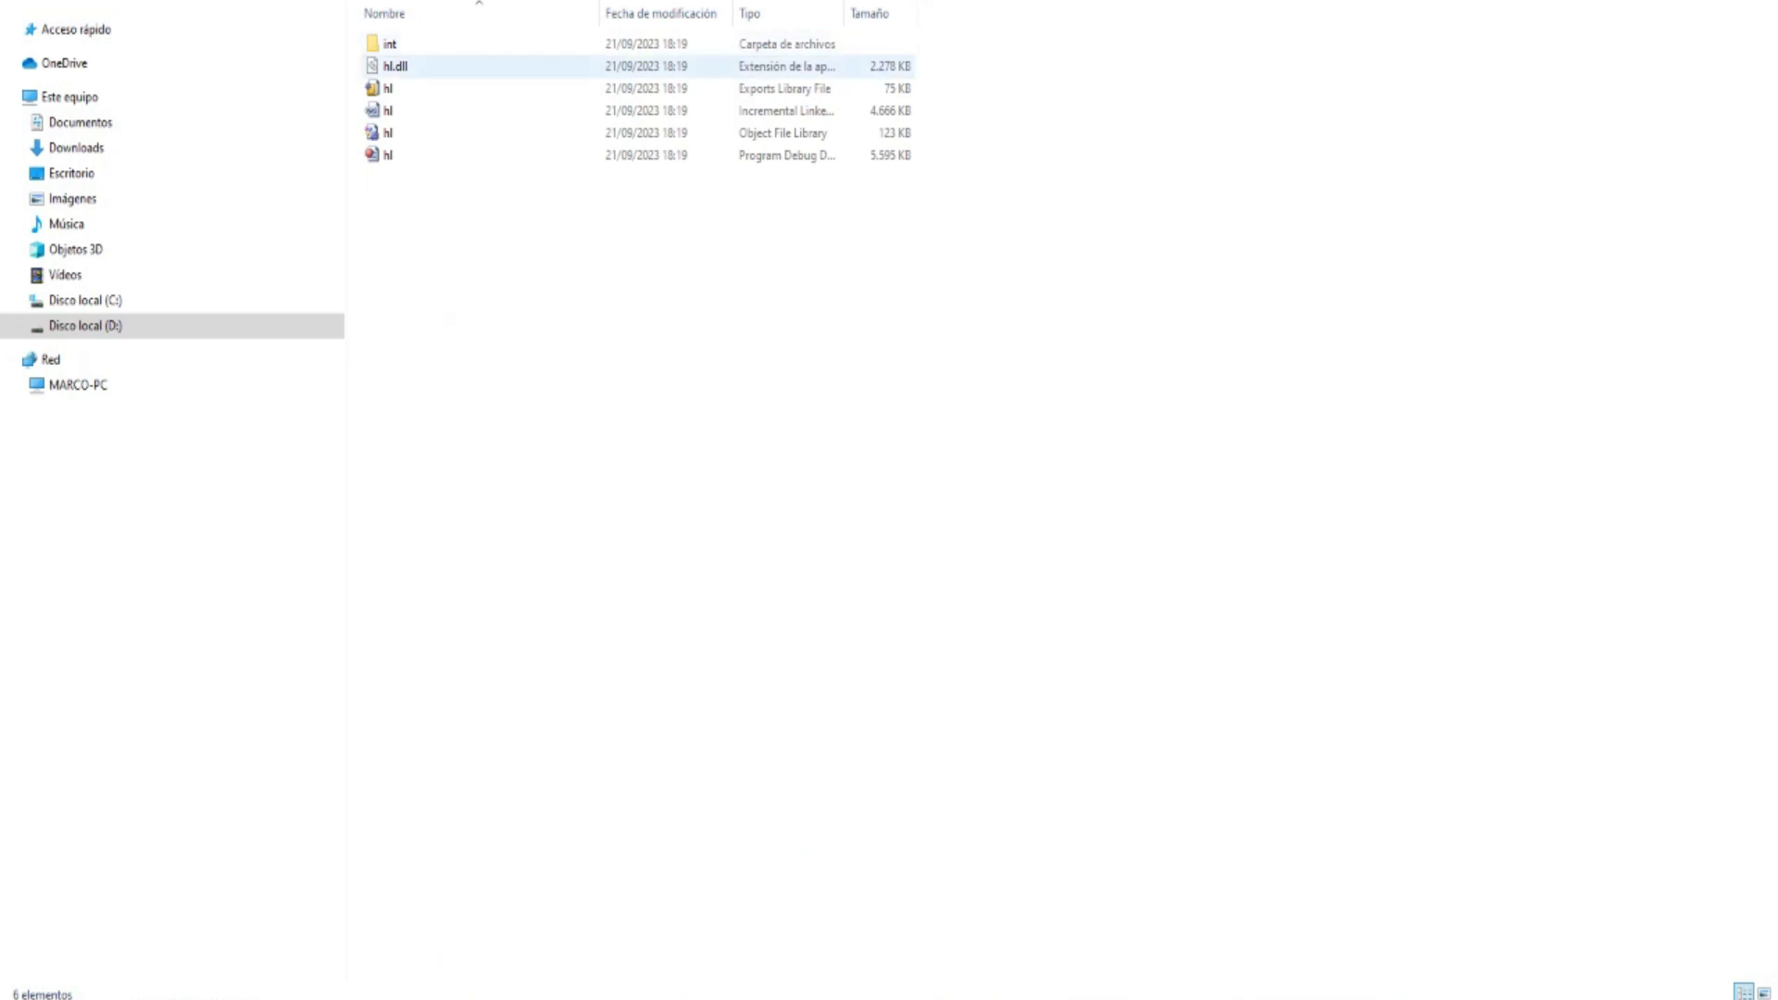
click(583, 66)
right_click(587, 60)
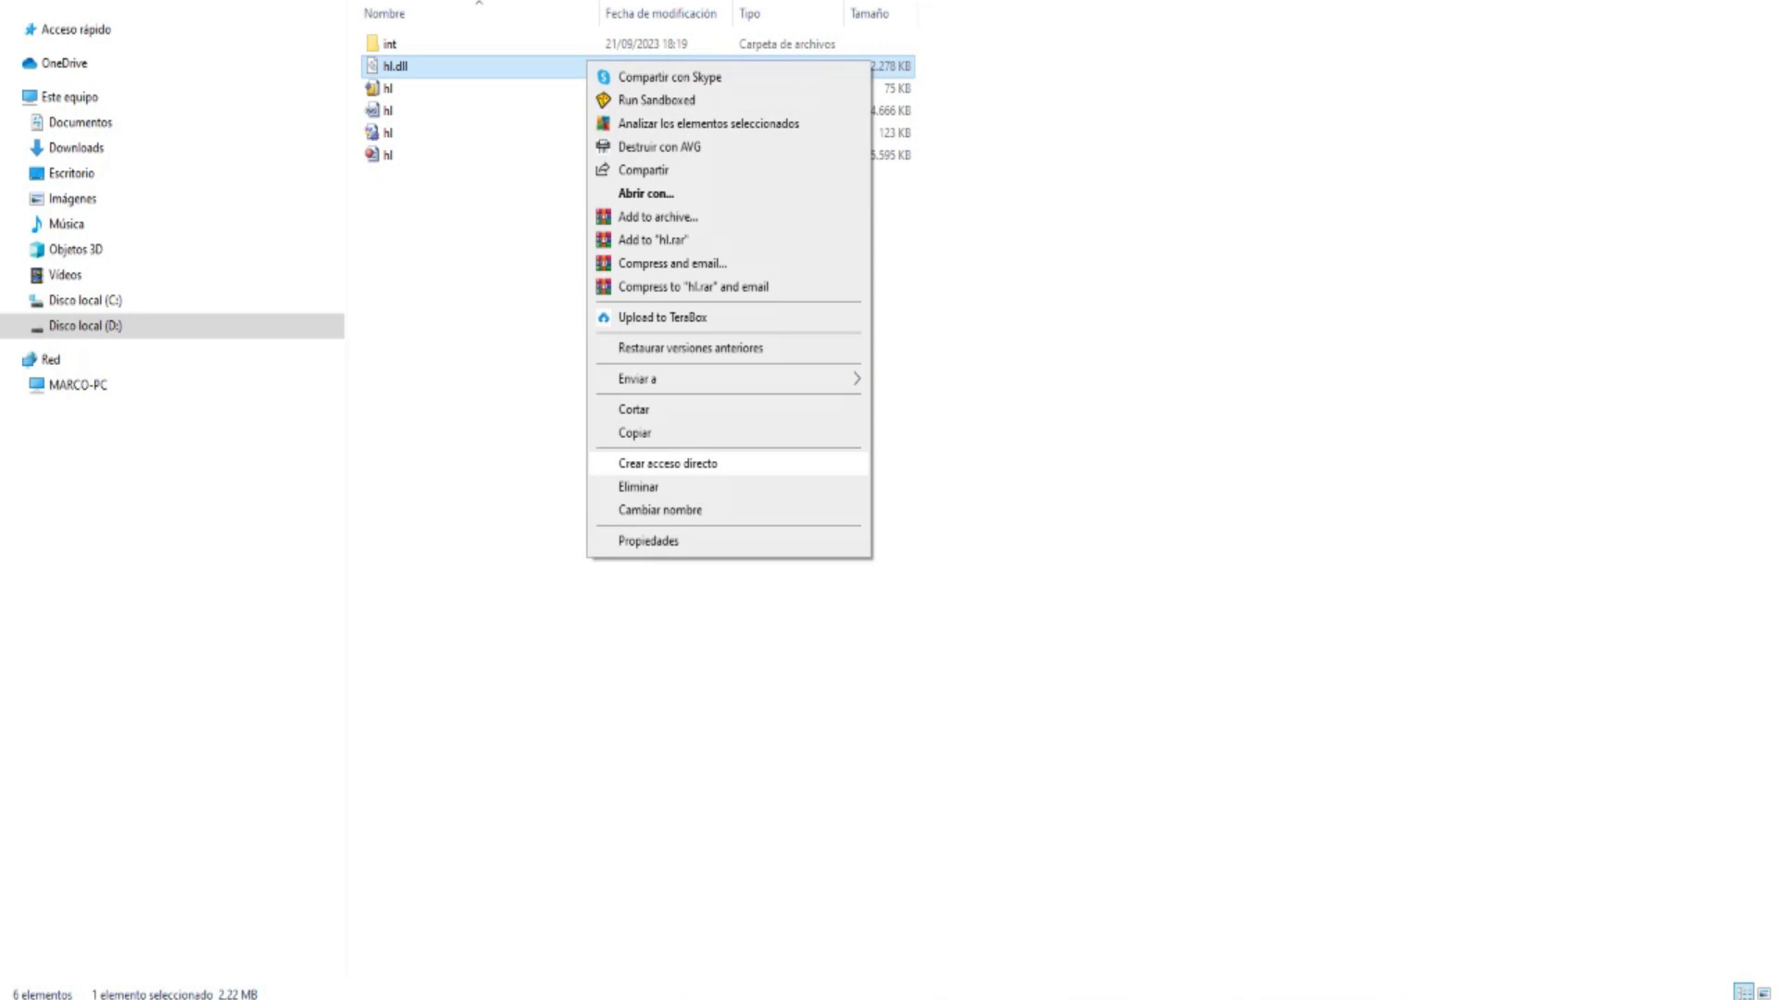
click(648, 541)
drag(764, 83, 718, 345)
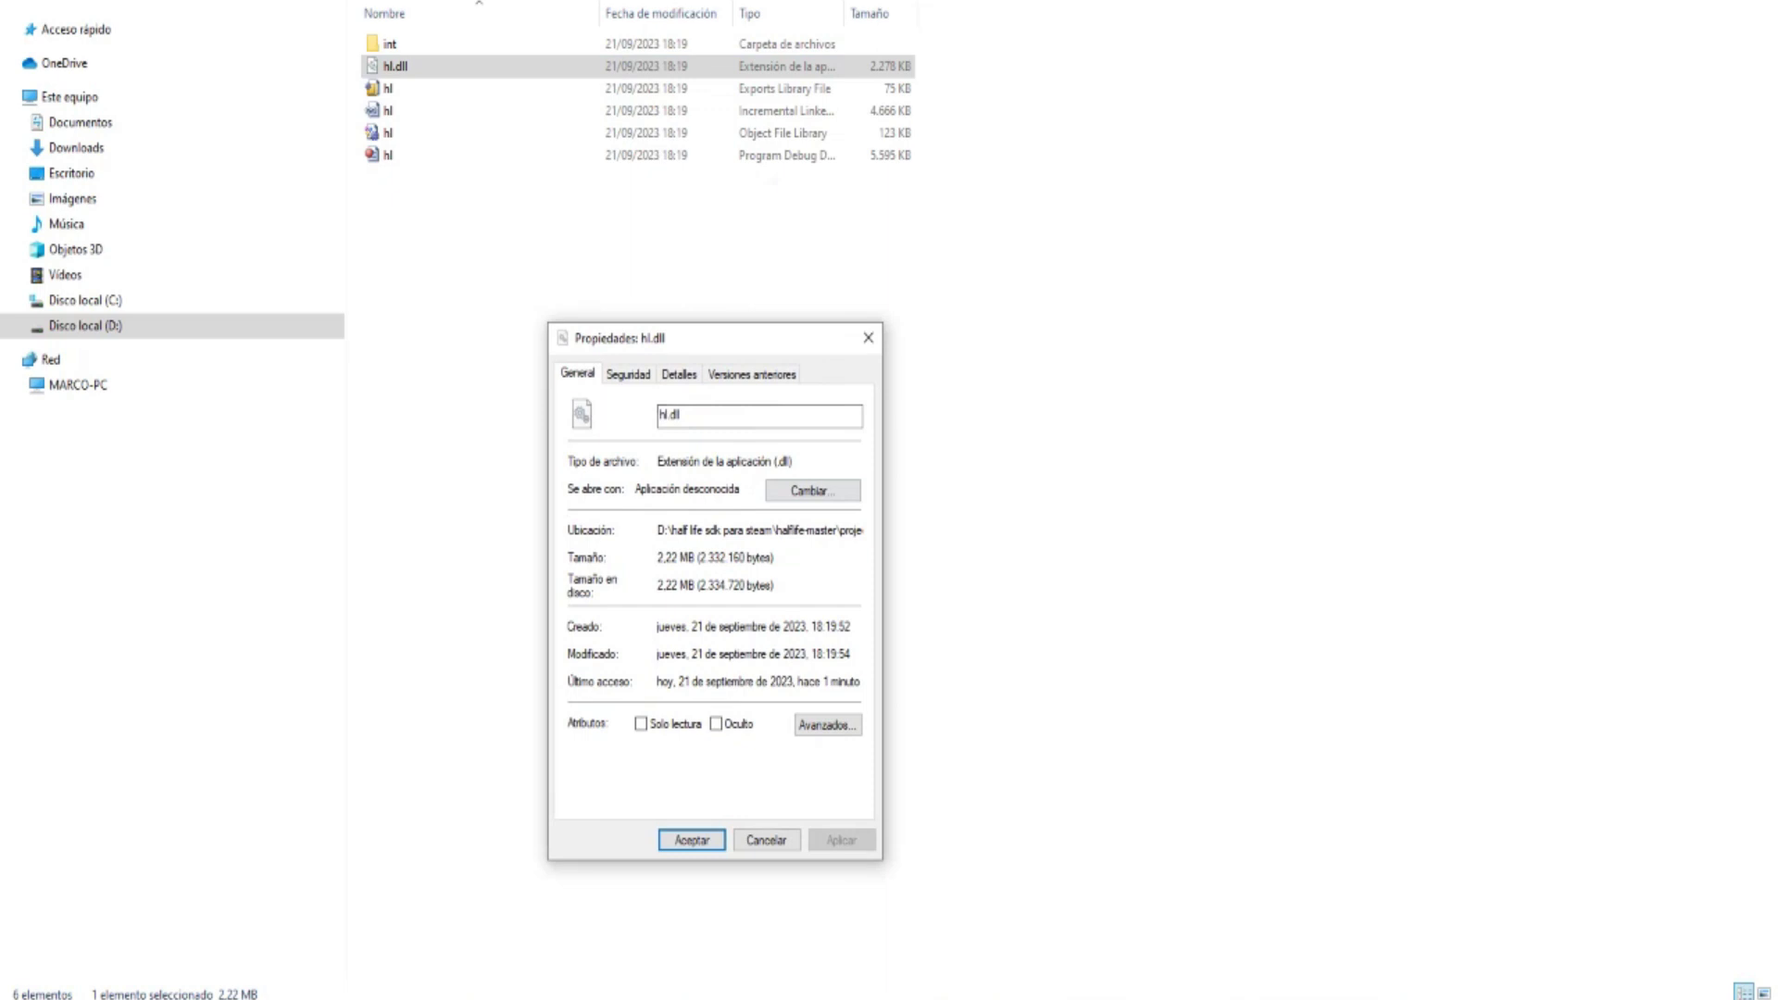
drag(657, 626, 803, 627)
click(839, 626)
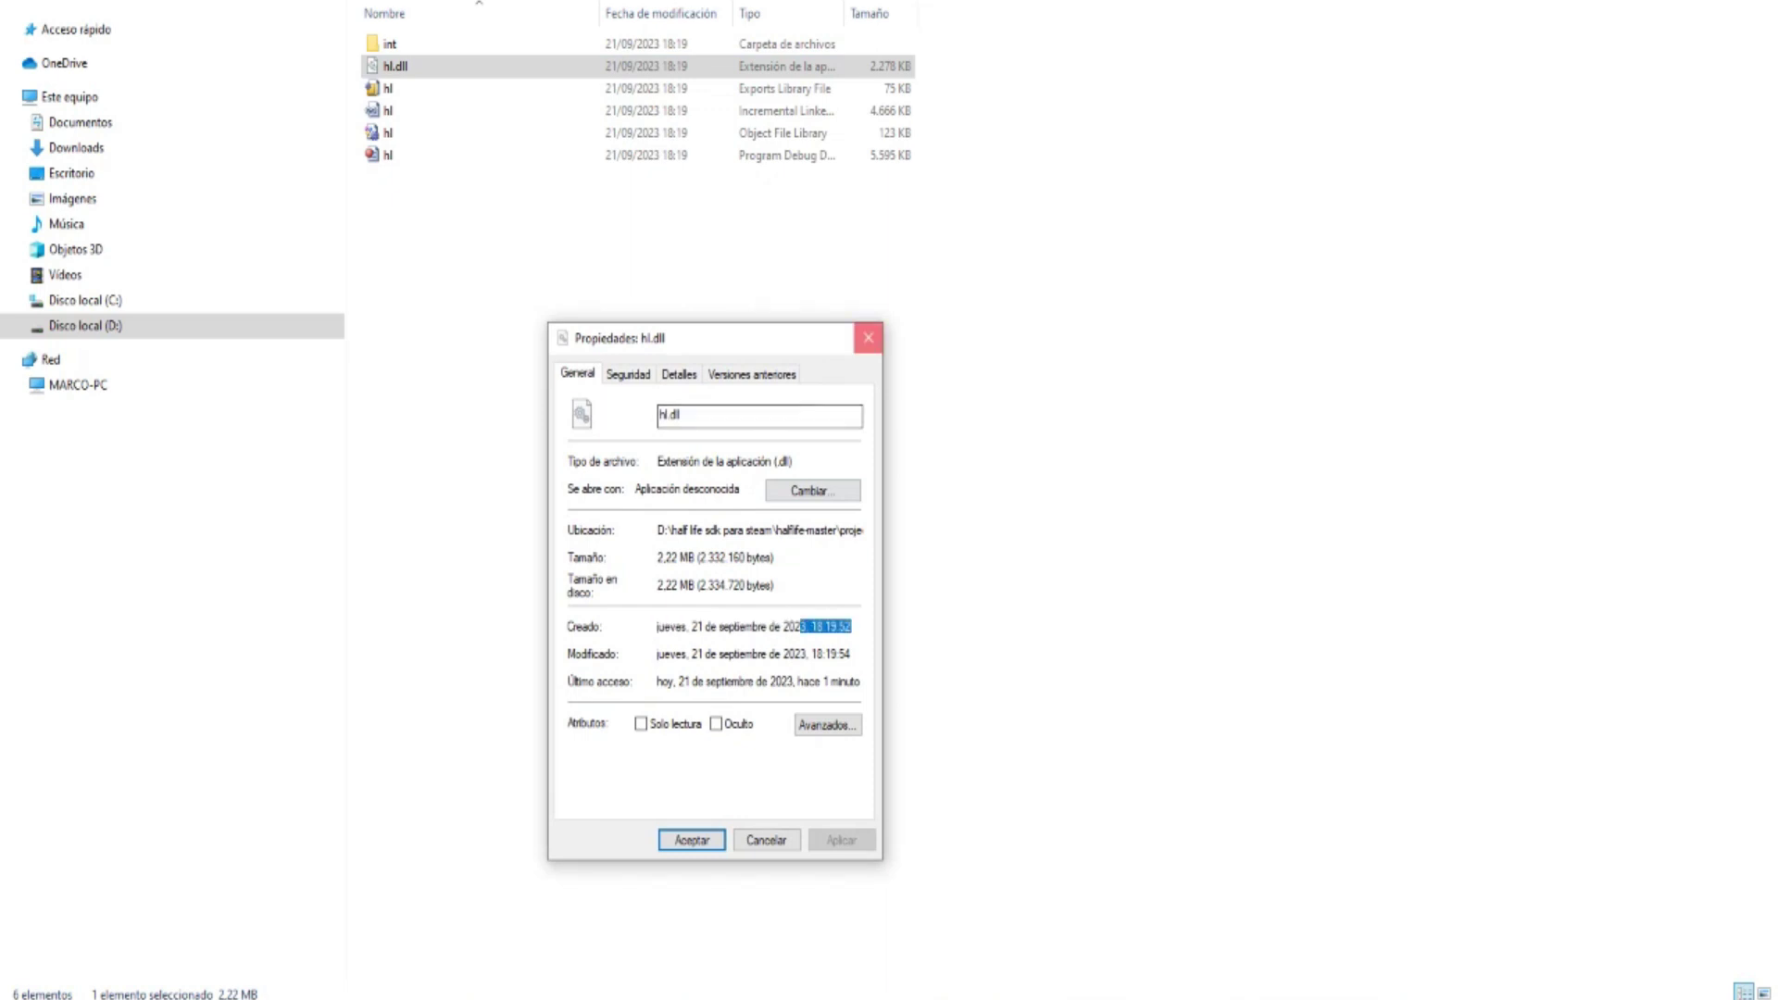
click(867, 337)
- Copy the built hl.dll, switch to Steam and browse Half-Life's local files
right_click(653, 66)
click(700, 440)
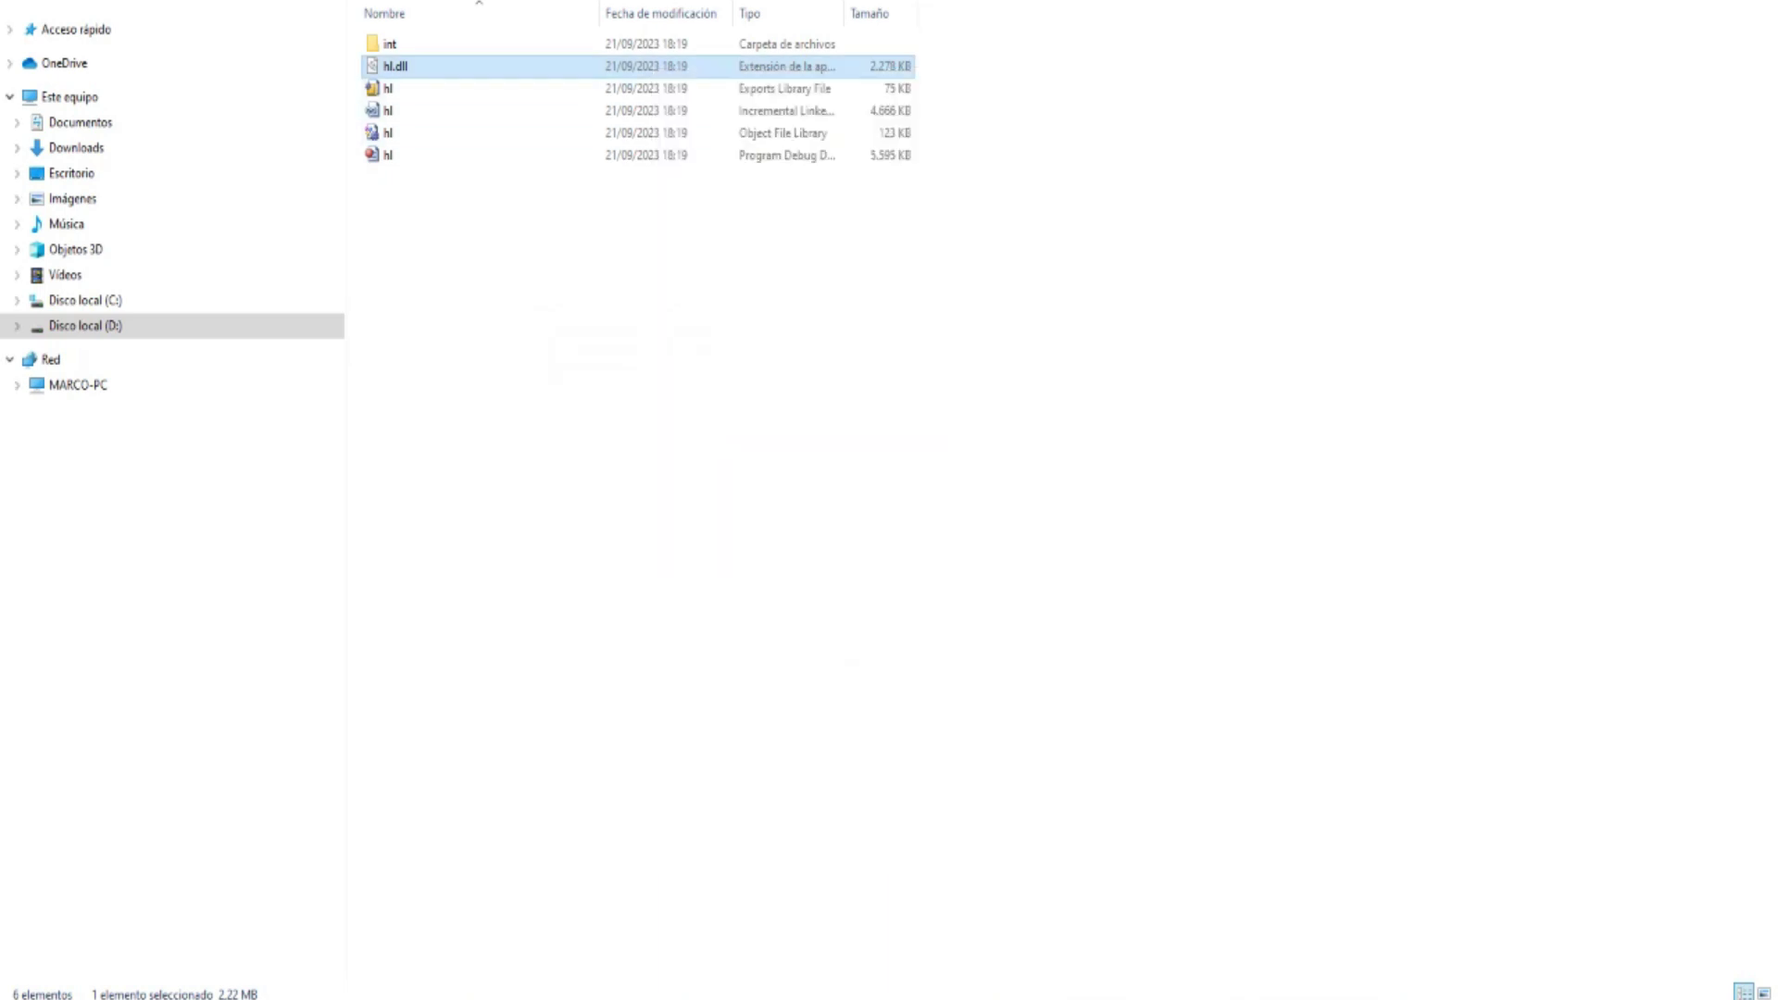
click(342, 997)
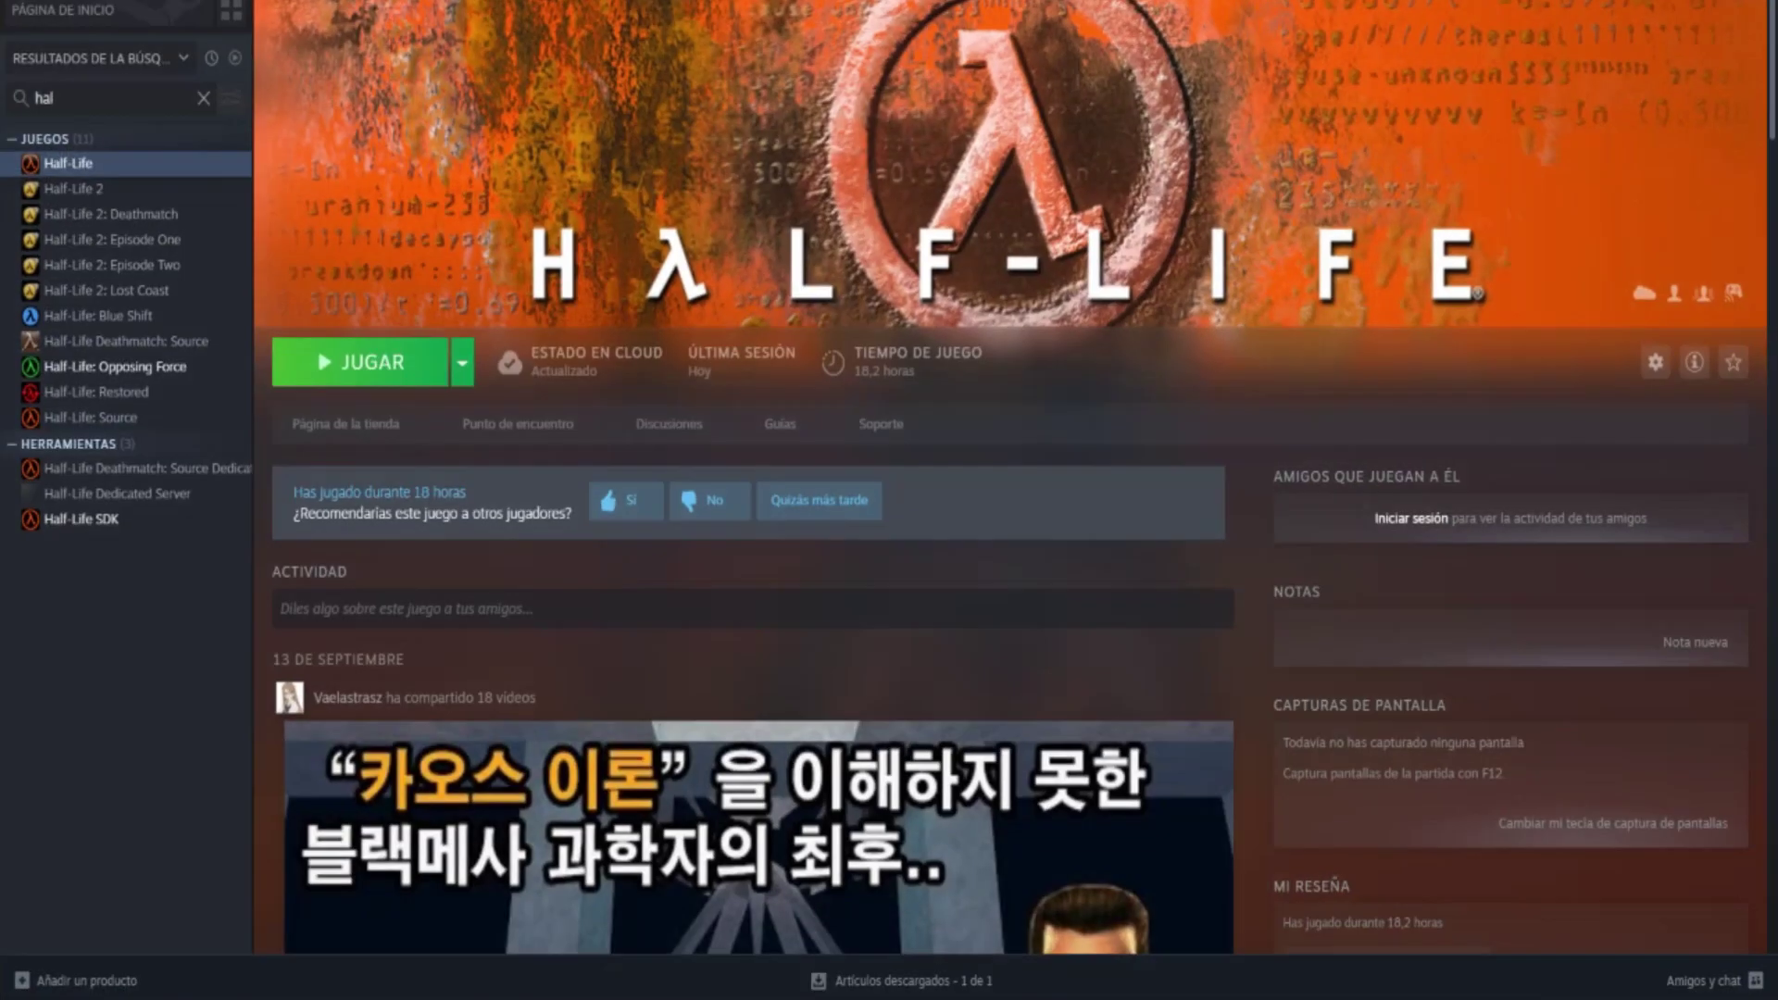
right_click(157, 166)
mouse_move(222, 255)
mouse_move(222, 291)
click(409, 294)
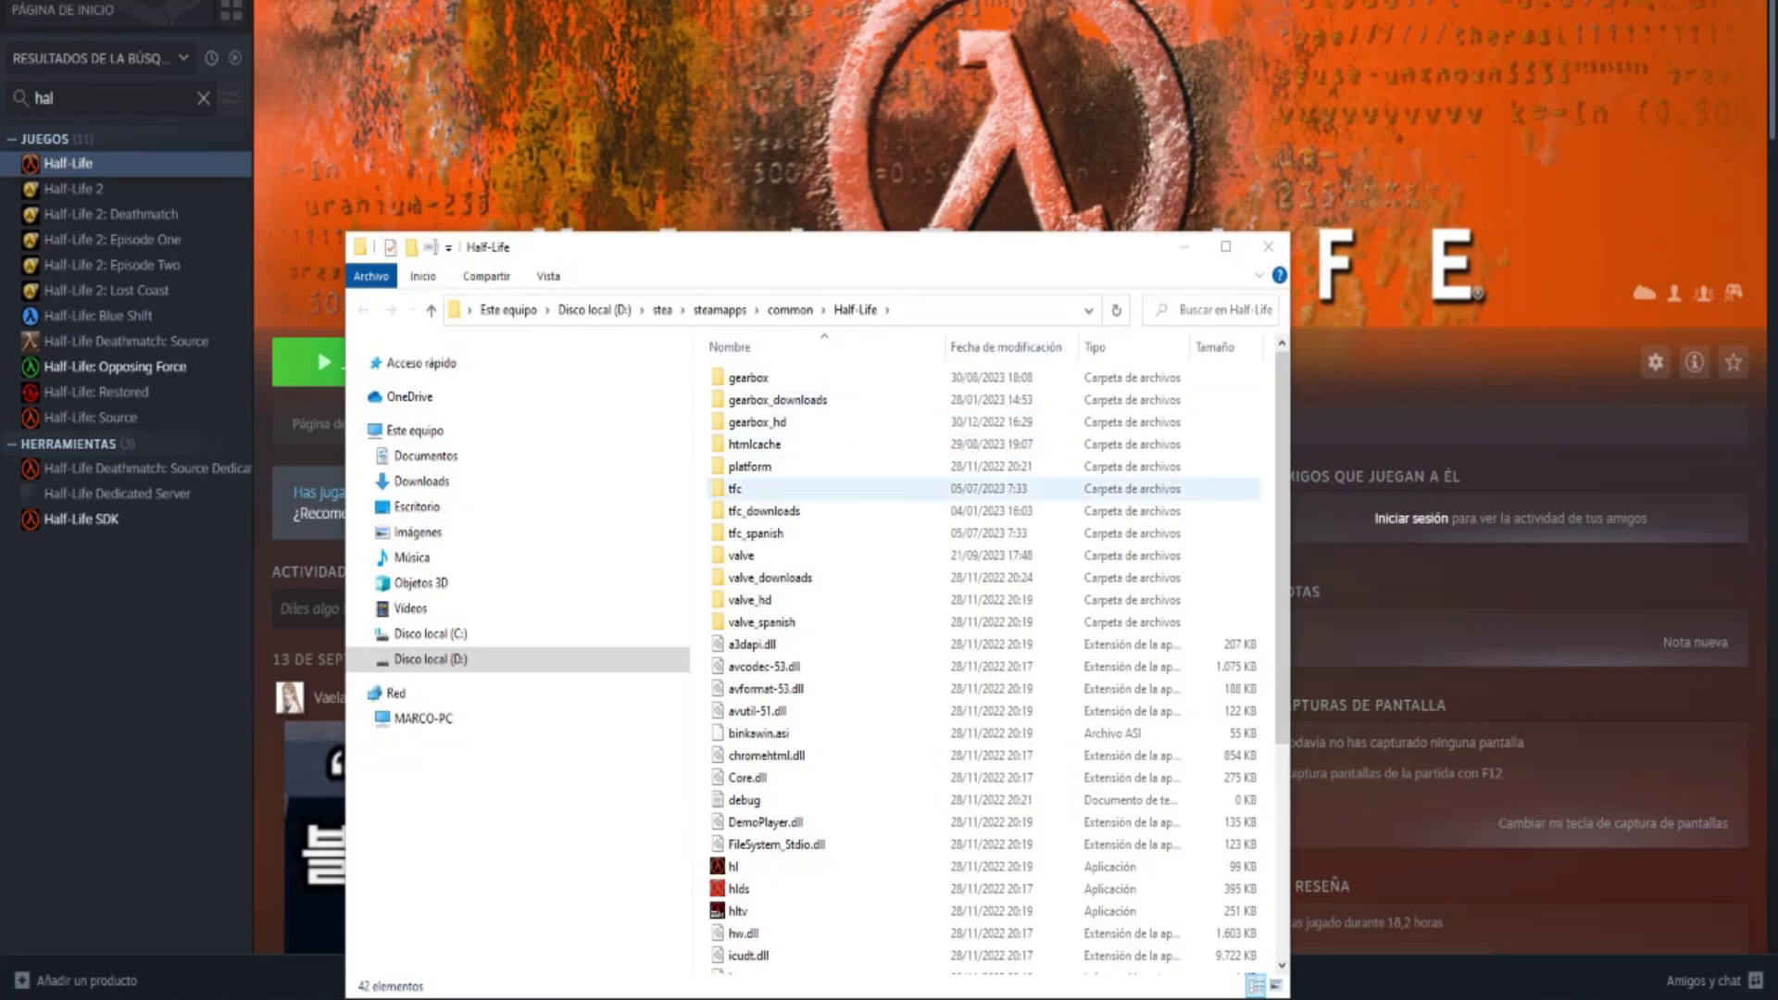
- Open the dlls folder inside Half-Life's valve folder in a maximized window
double_click(740, 555)
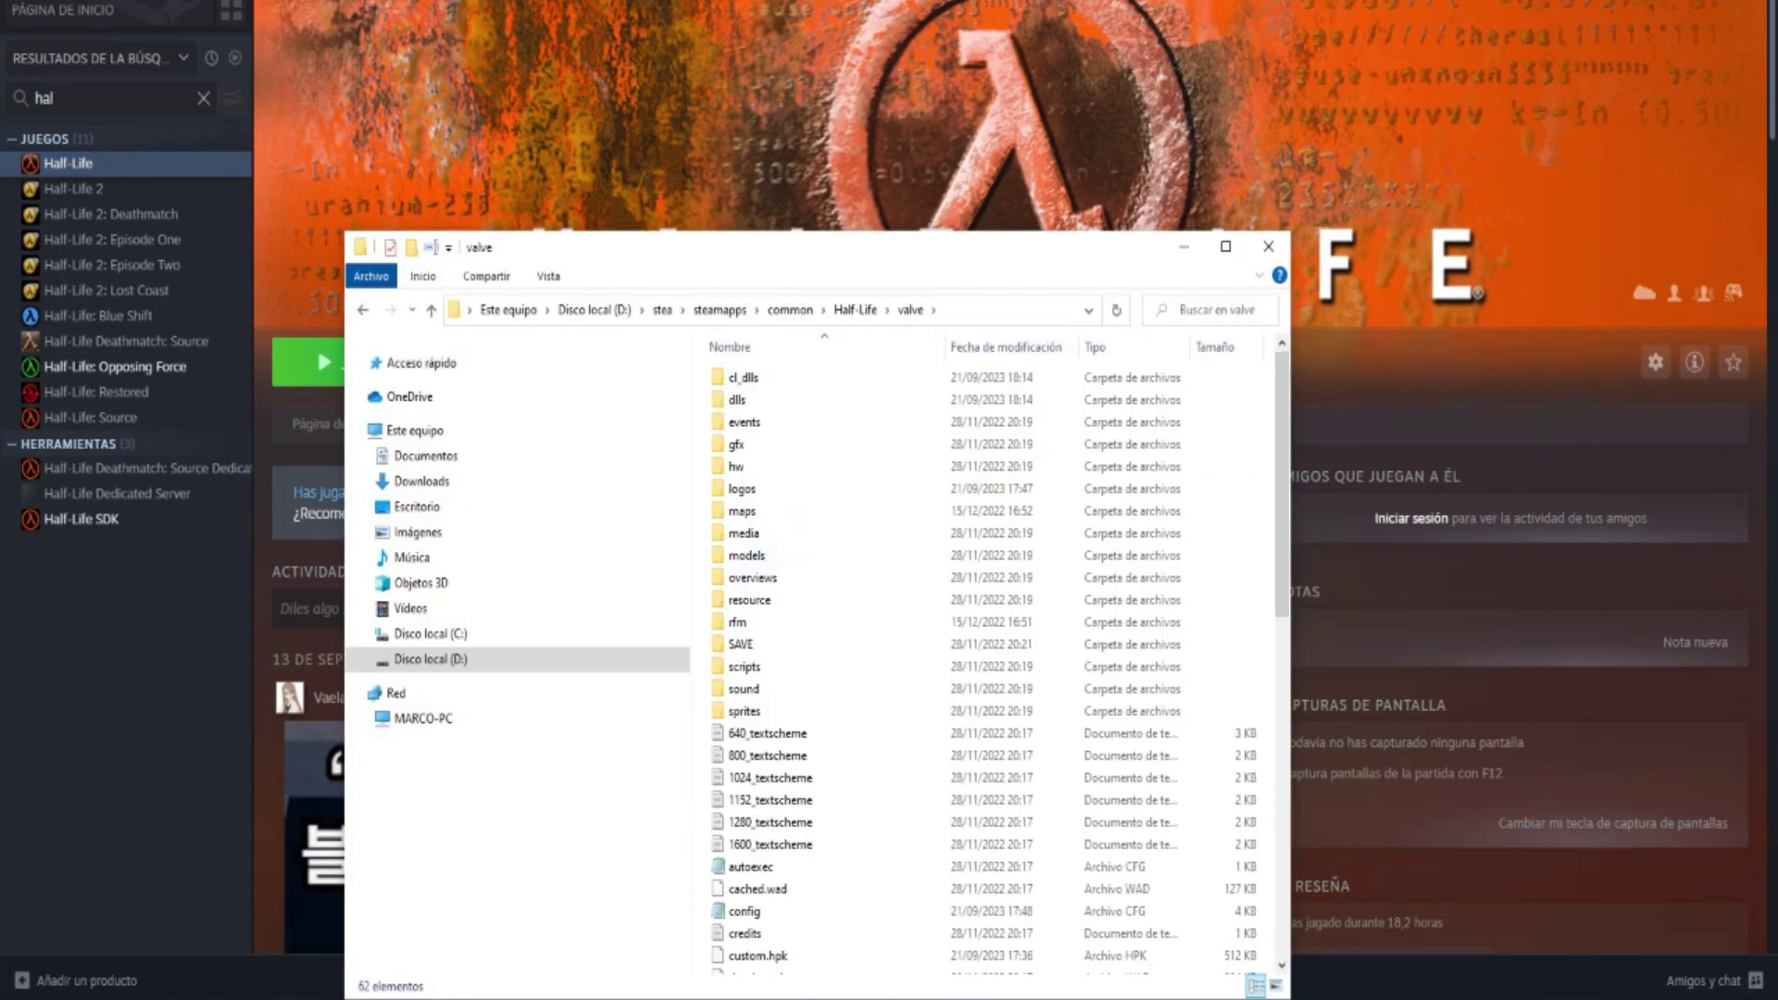
click(1224, 247)
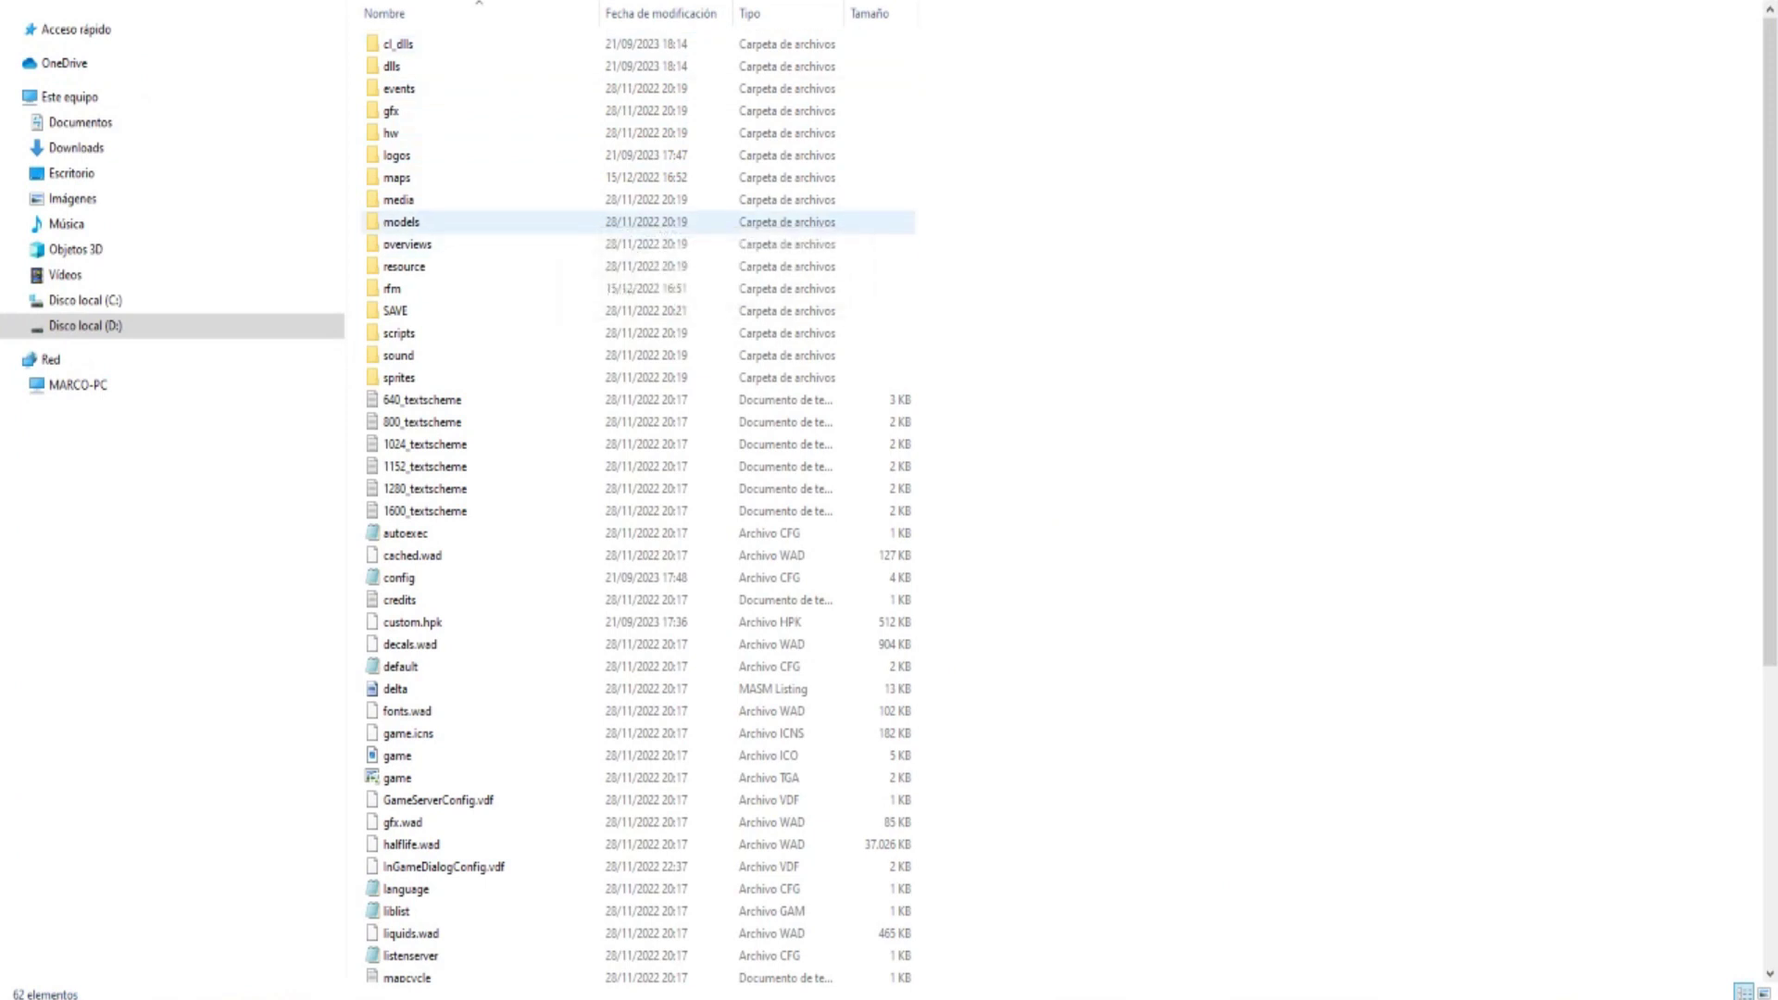
double_click(392, 66)
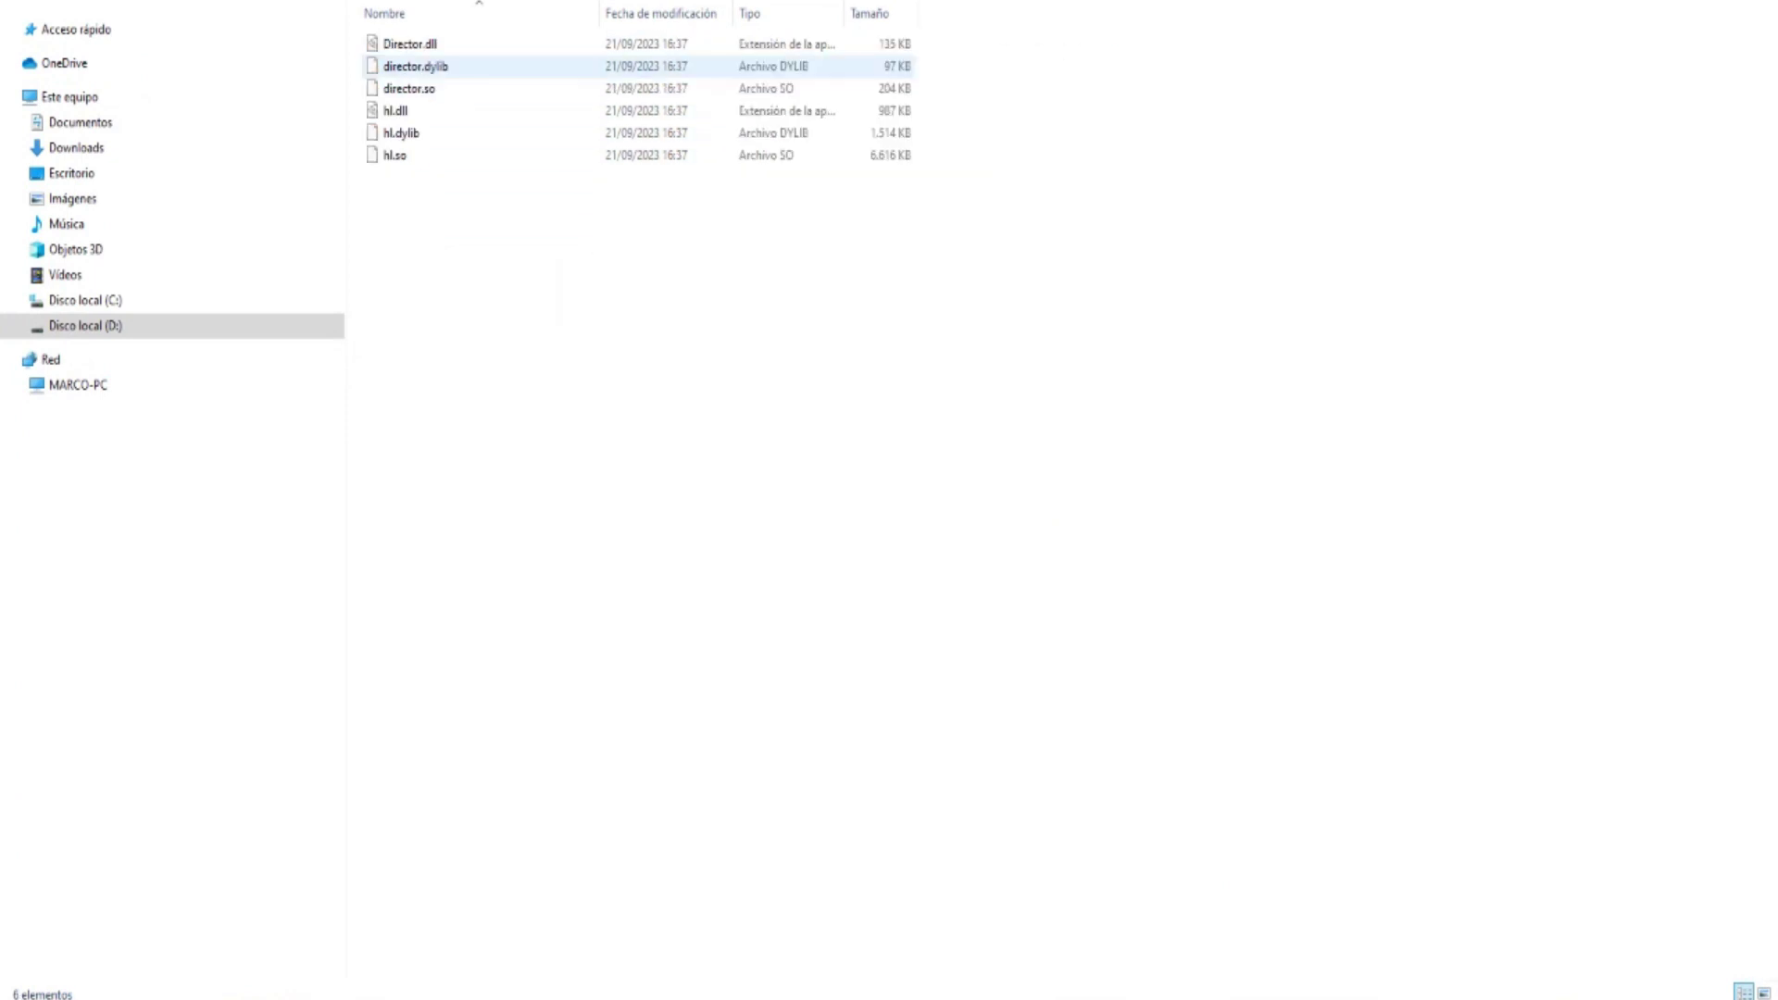
- Create a new folder named copia in the game's dlls folder
right_click(595, 250)
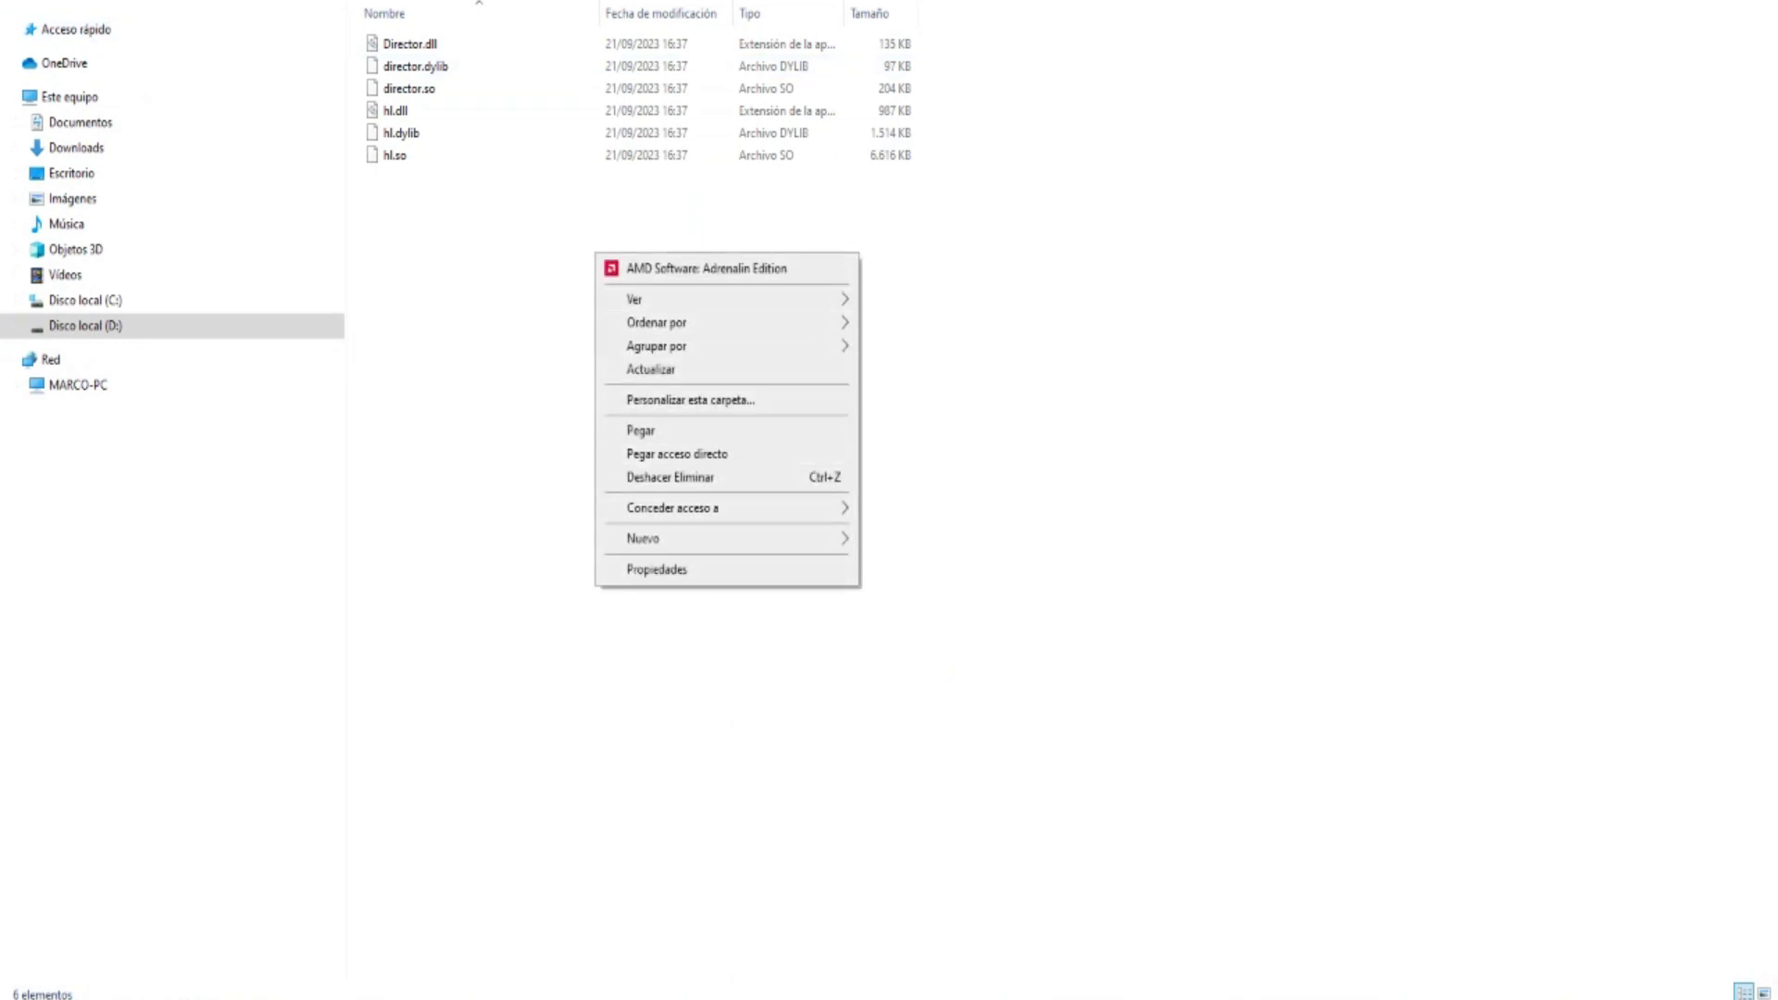
click(453, 462)
right_click(453, 462)
mouse_move(584, 748)
click(763, 752)
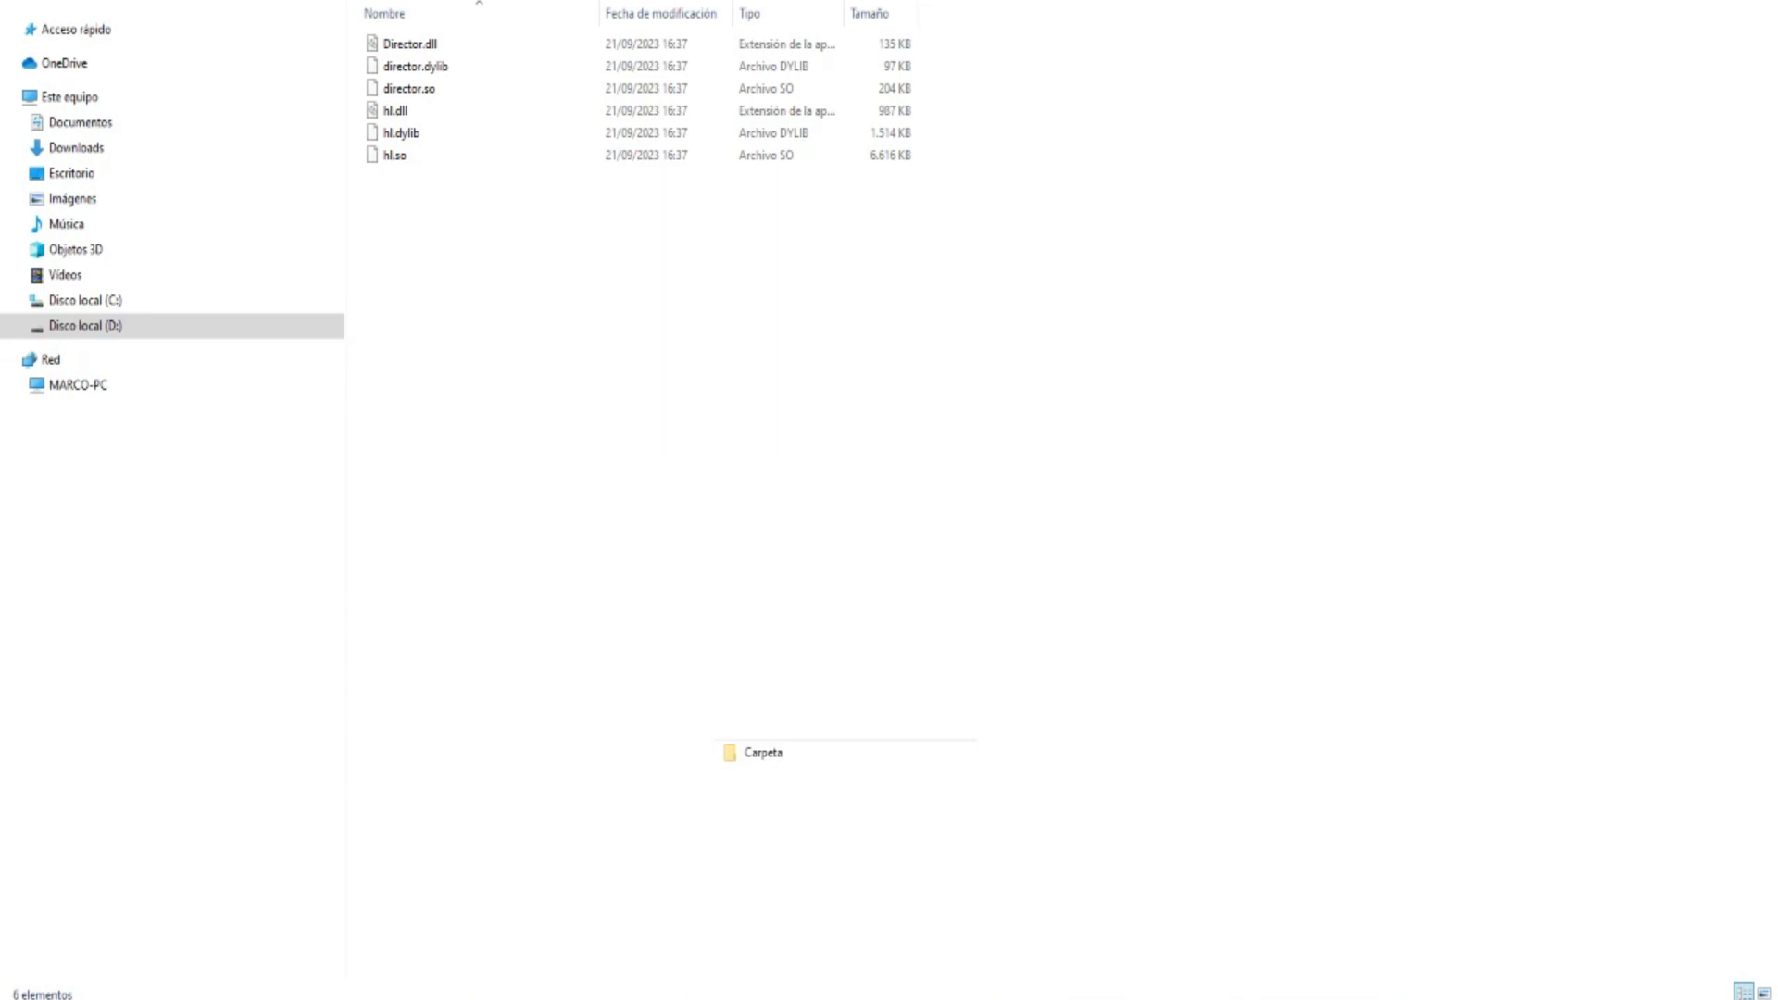
text(cop)
key(BackSpace)
key(BackSpace)
key(BackSpace)
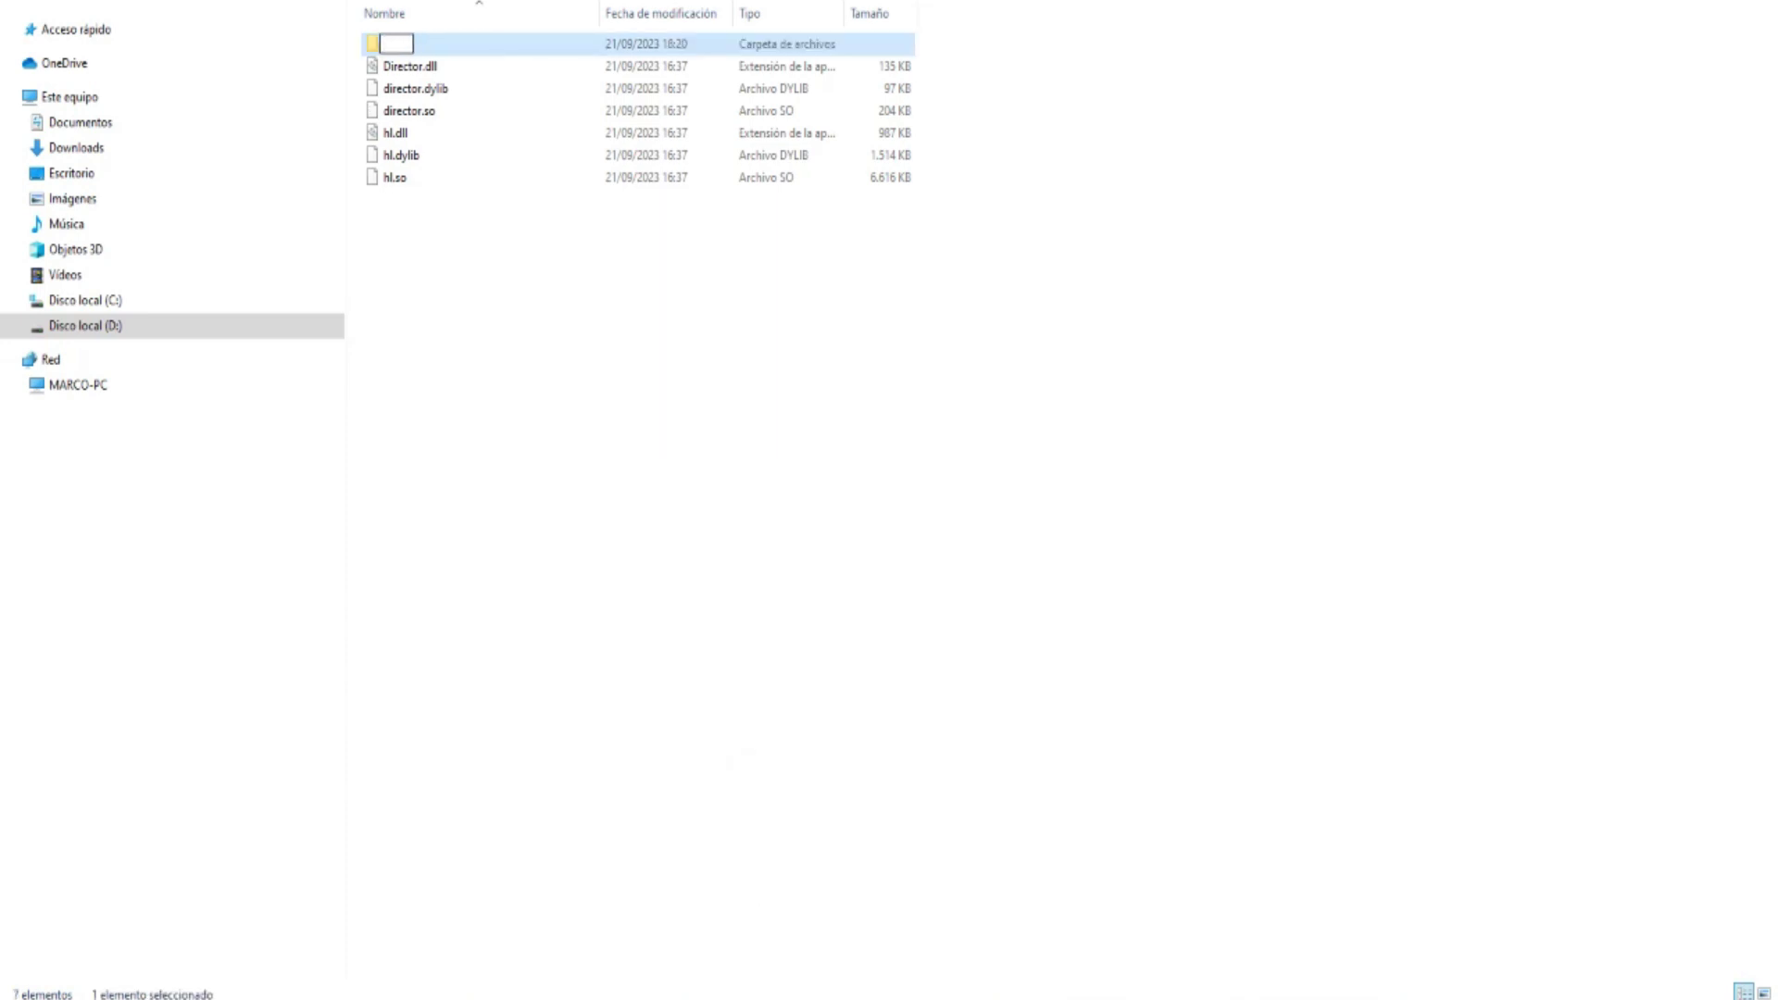
text(copia)
key(Return)
- Move the original hl.dll into the copia folder, paste the newly built hl.dll into dlls, and check the backup
drag(396, 133, 412, 48)
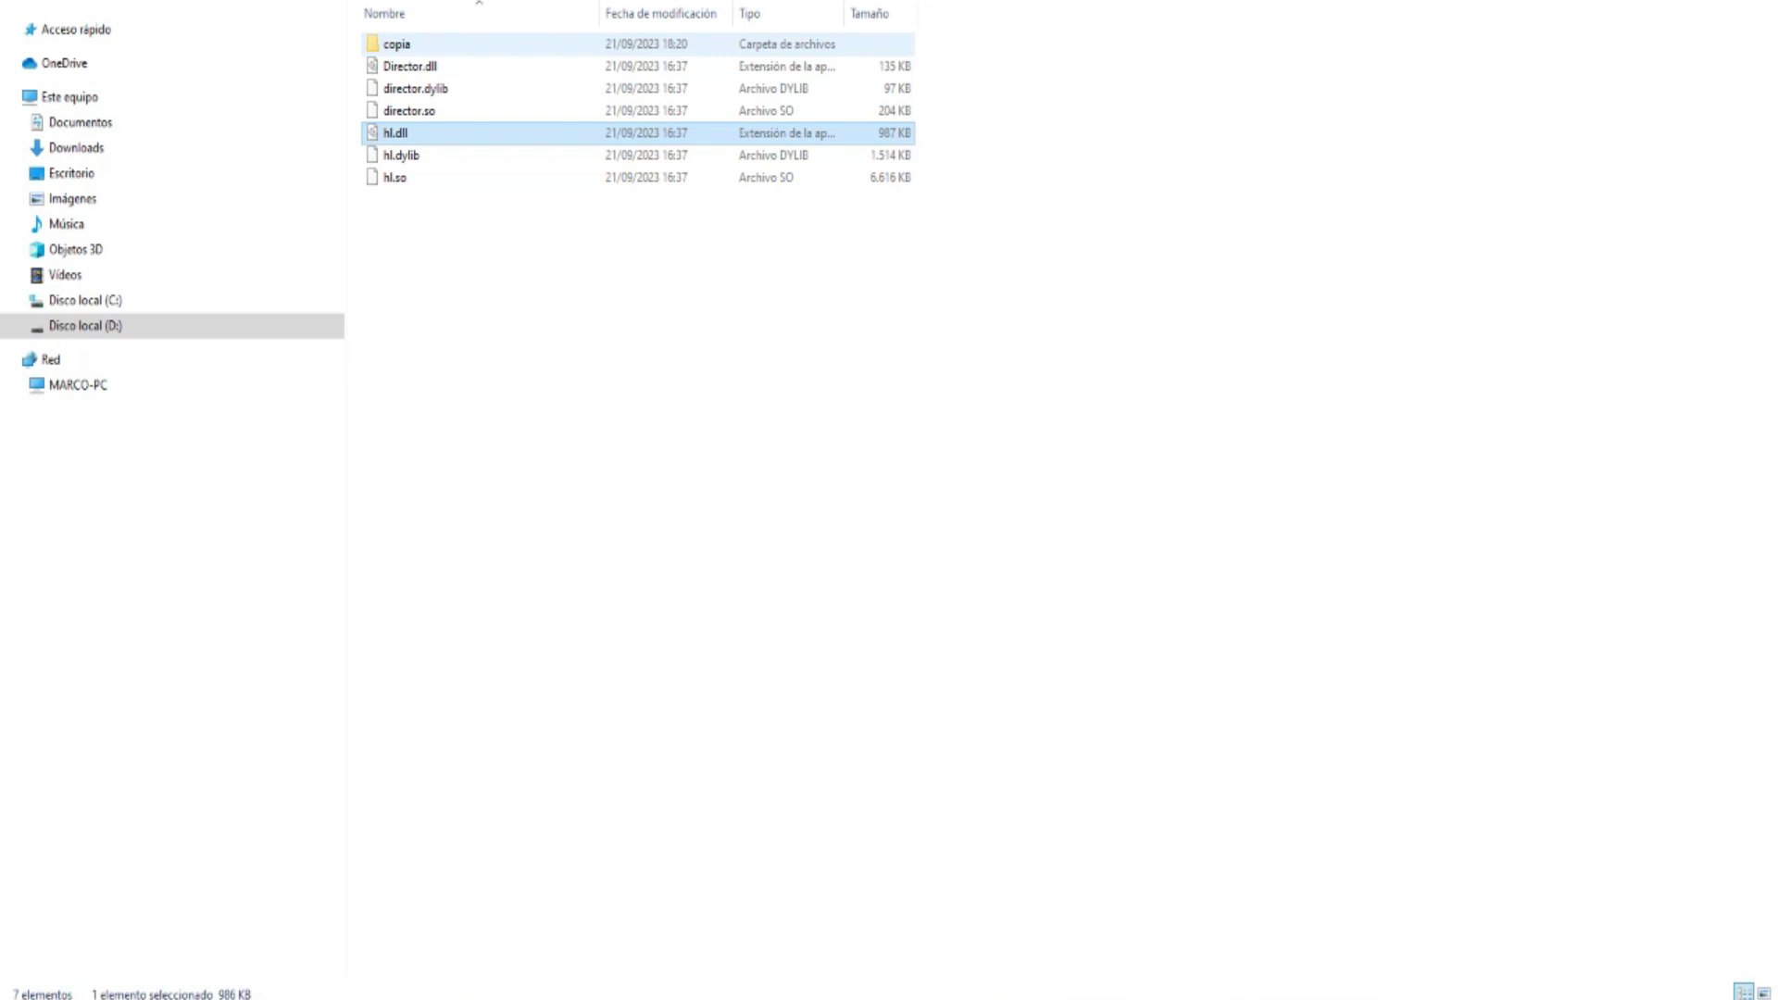
right_click(548, 302)
click(594, 480)
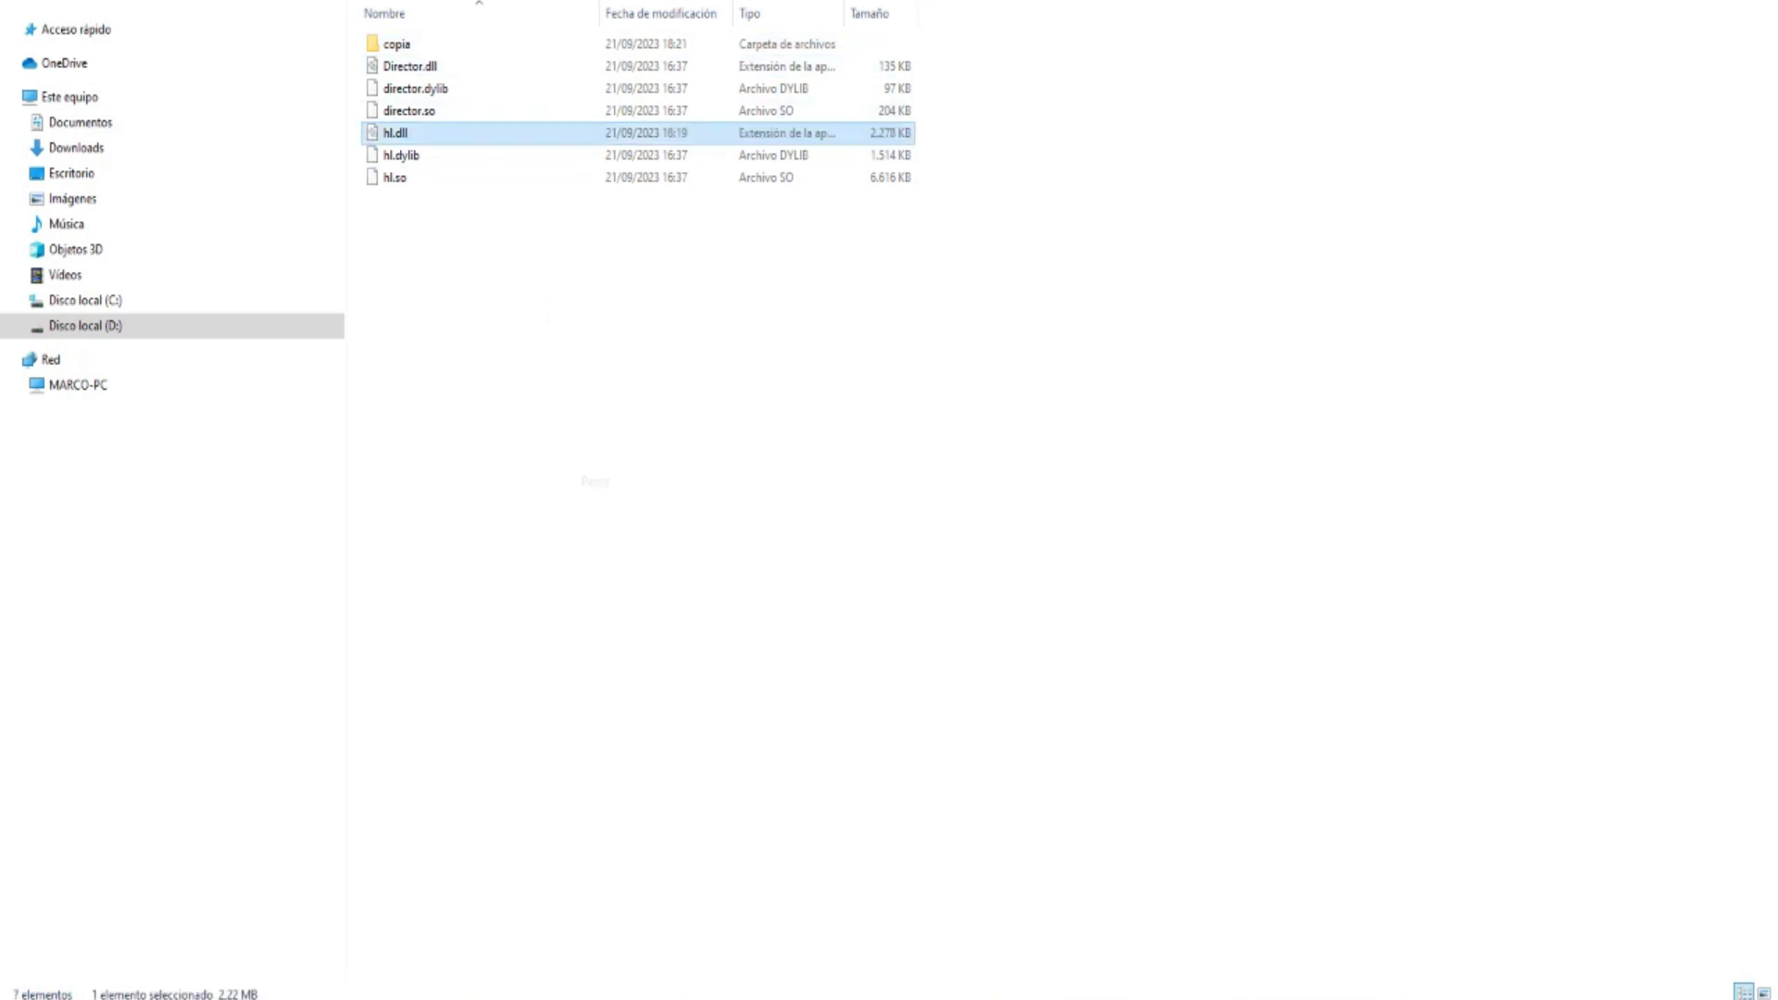
double_click(397, 44)
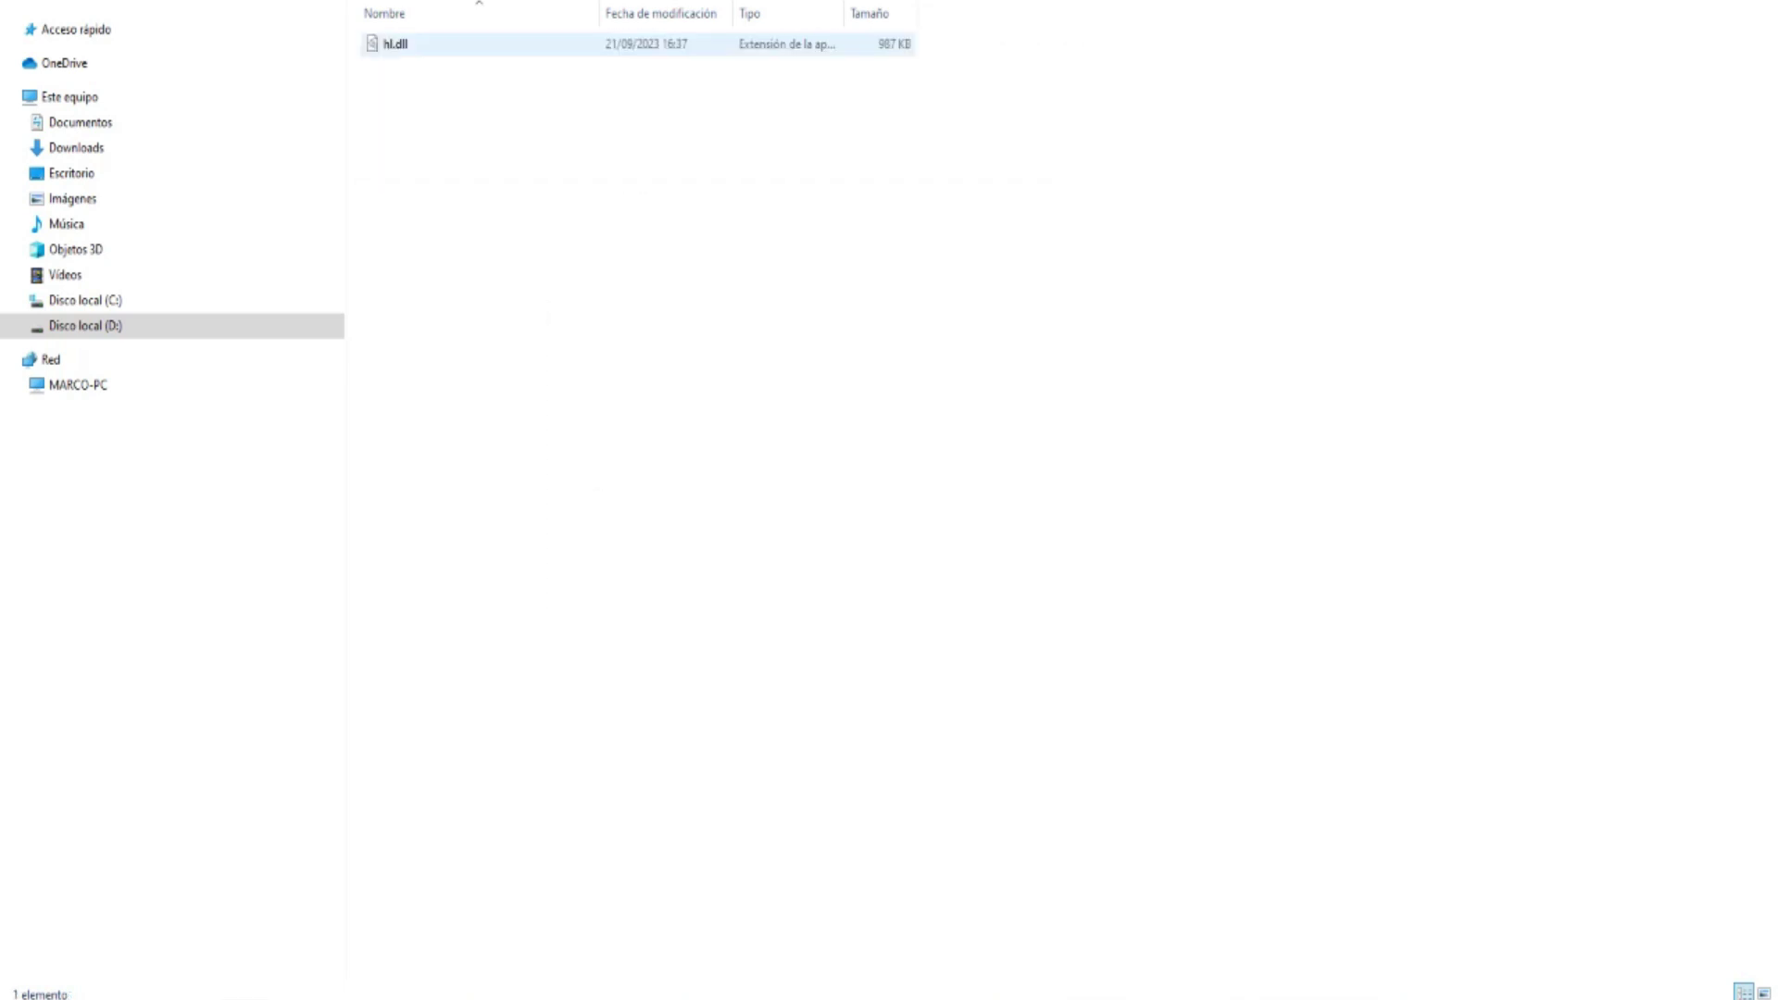
key(alt+Left)
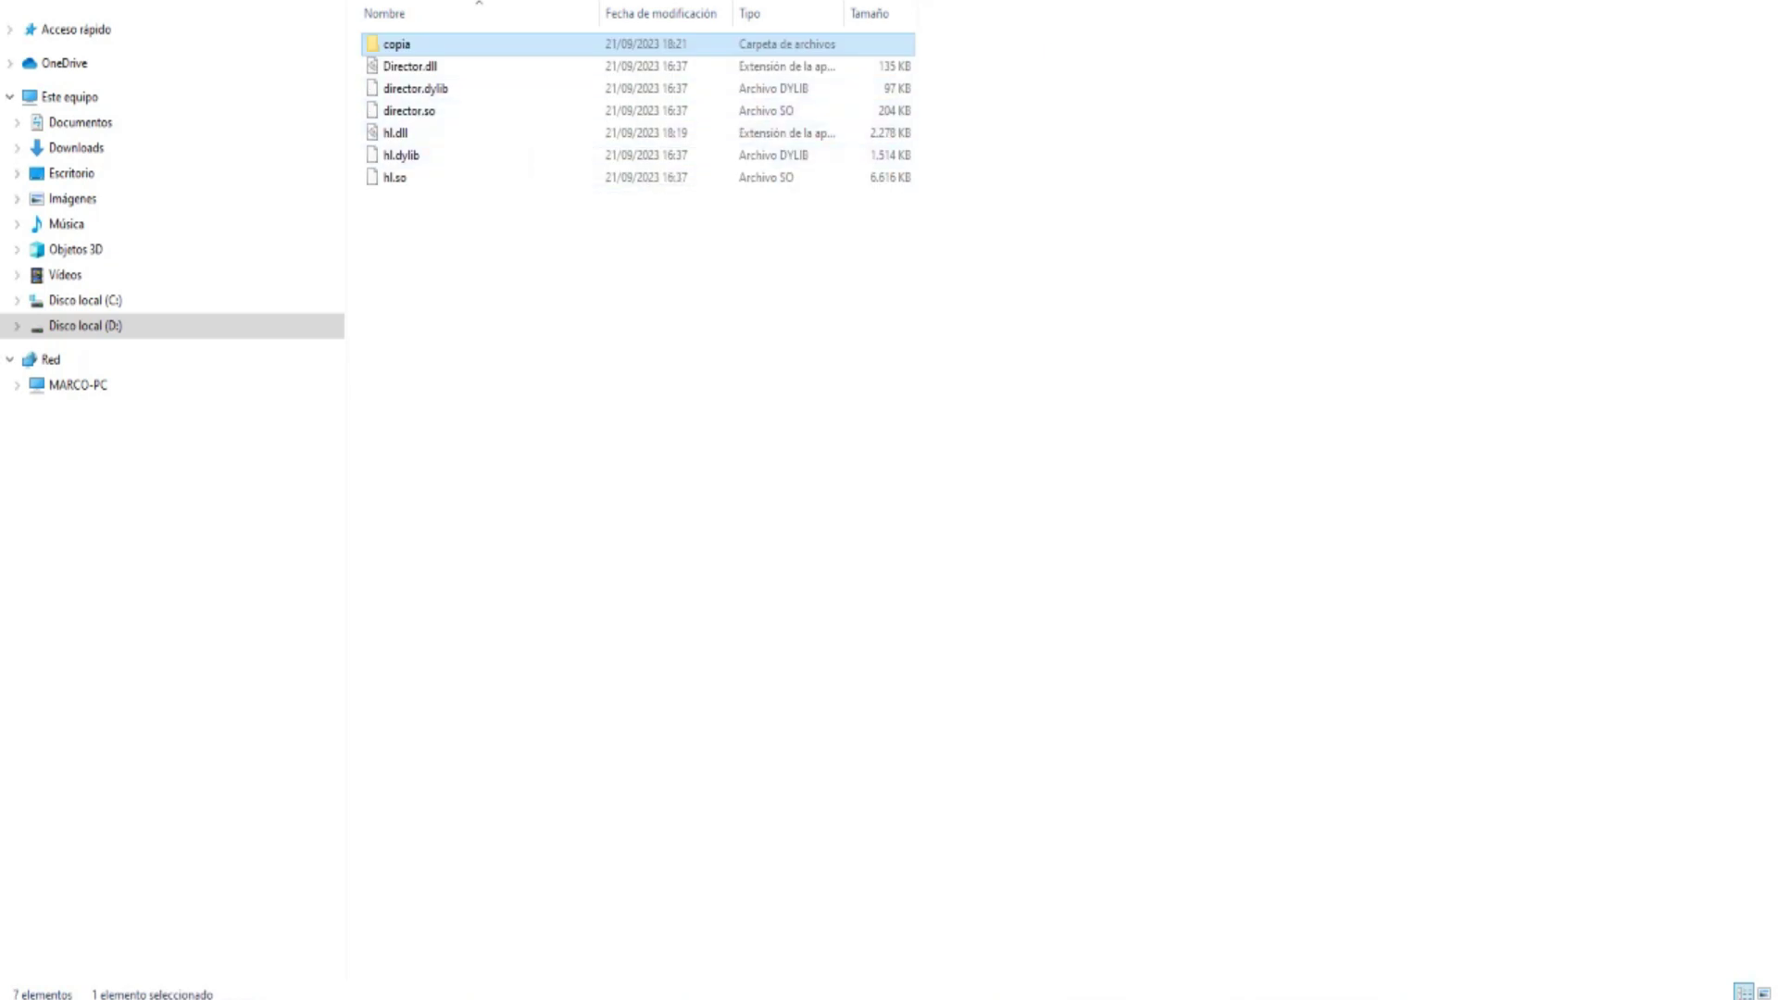
- Check the original hl.dll backup inside the copia folder, then return to the dlls folder
key(Escape)
double_click(396, 44)
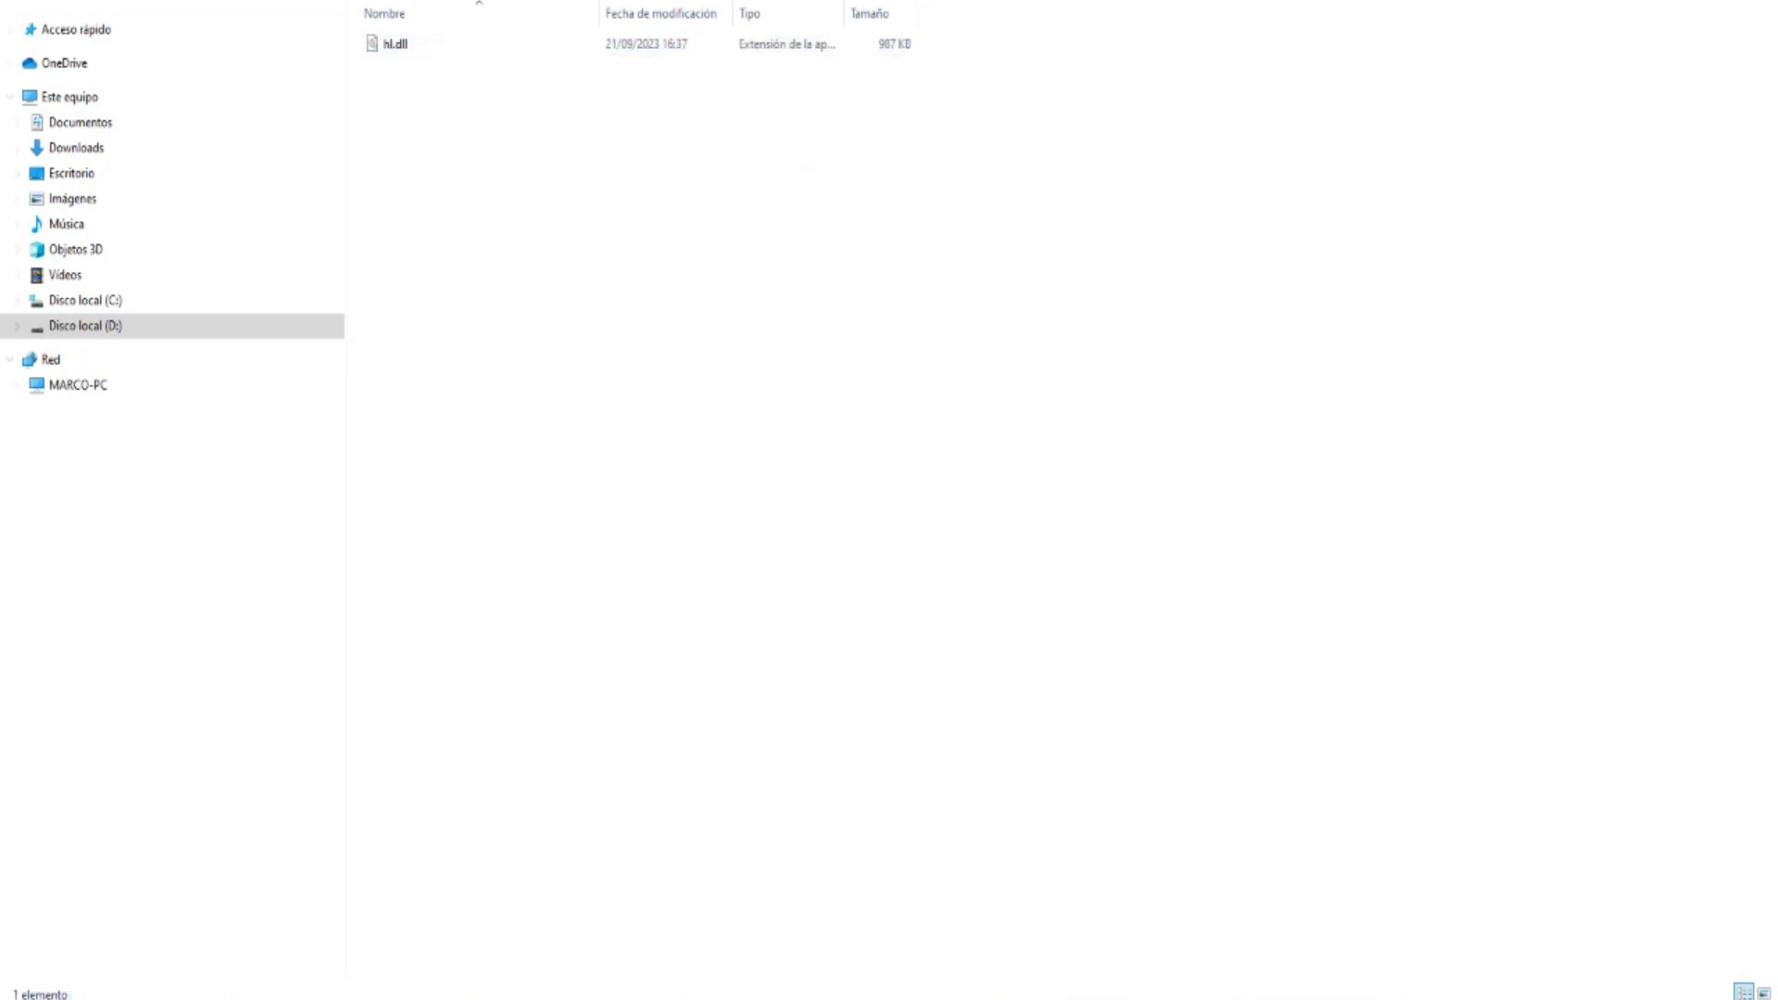
key(alt+Left)
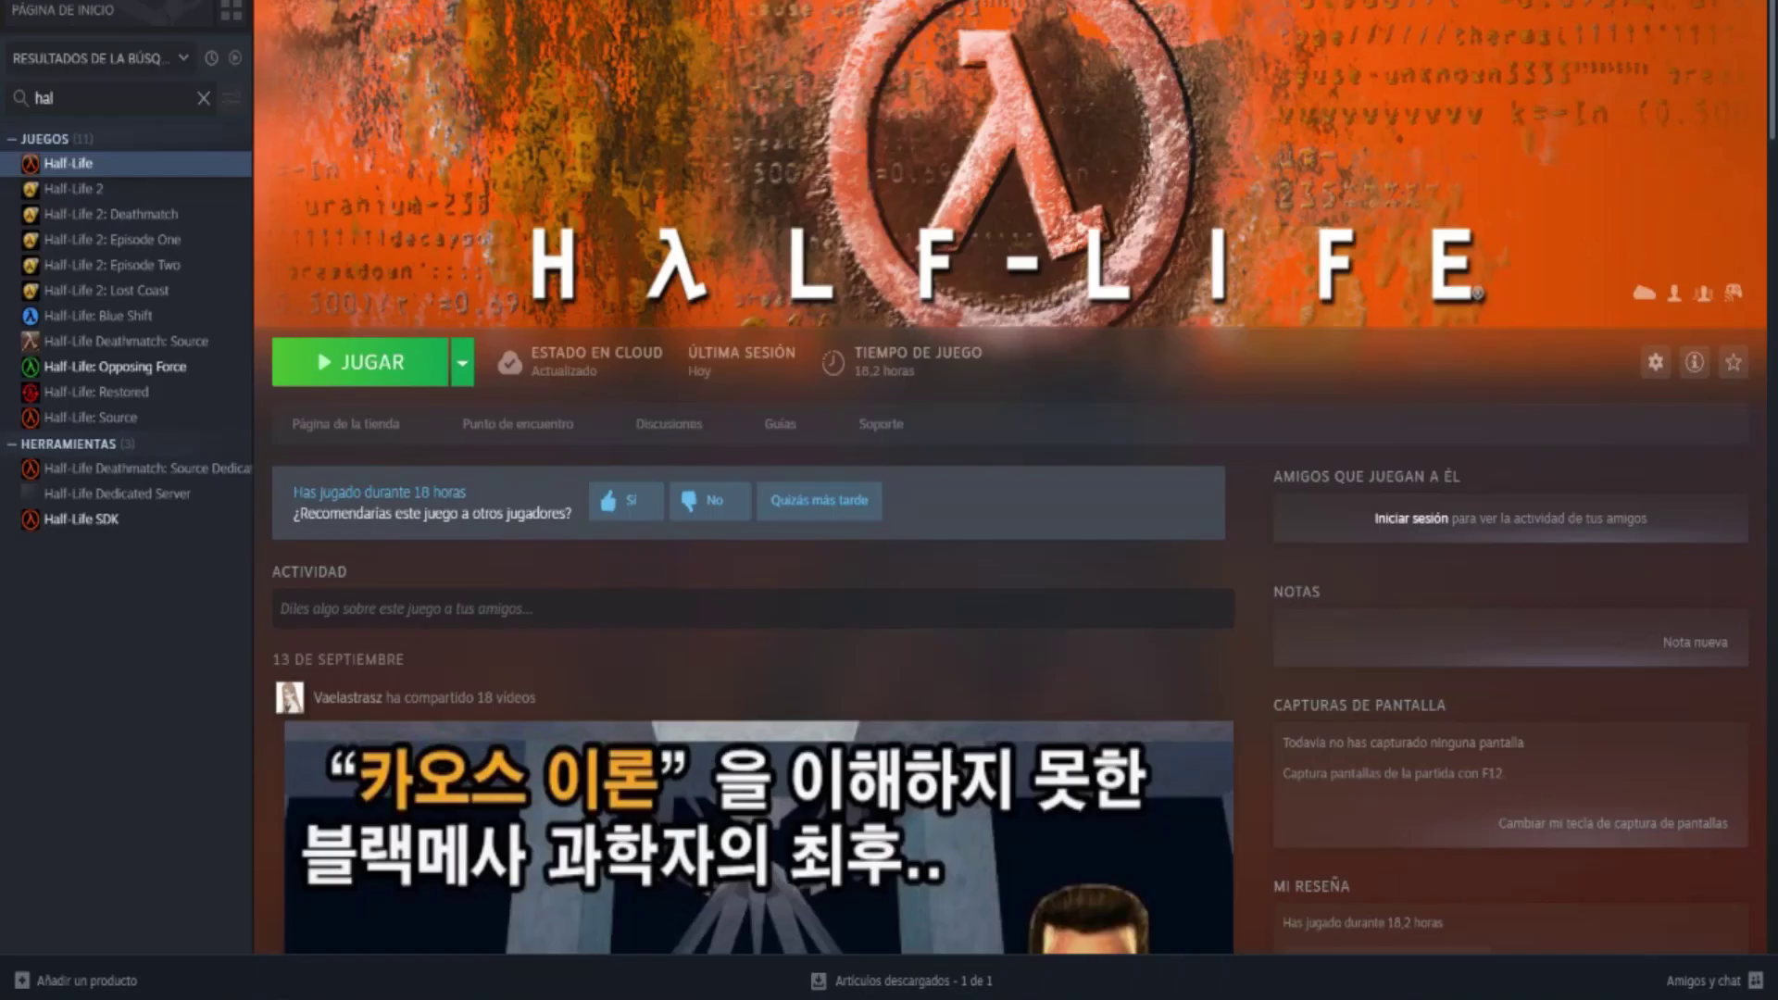
- Launch Half-Life from the Steam library and start a new multiplayer server with the default settings
click(361, 362)
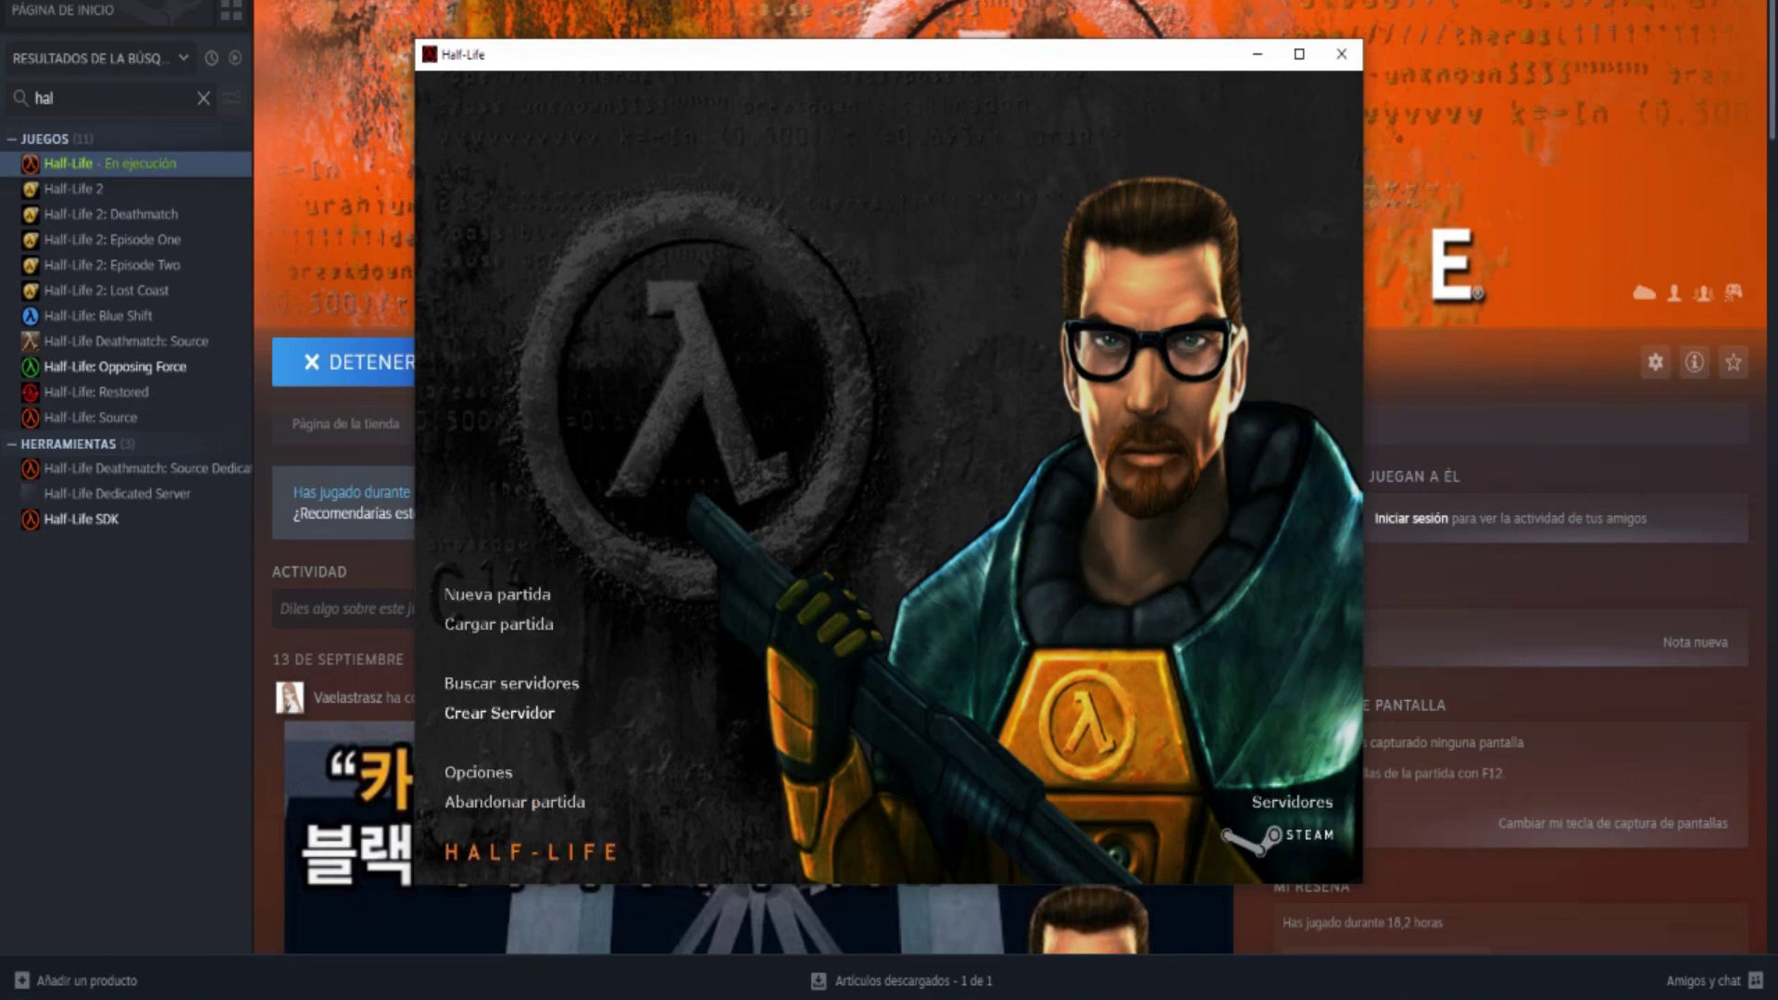
click(499, 713)
key(Return)
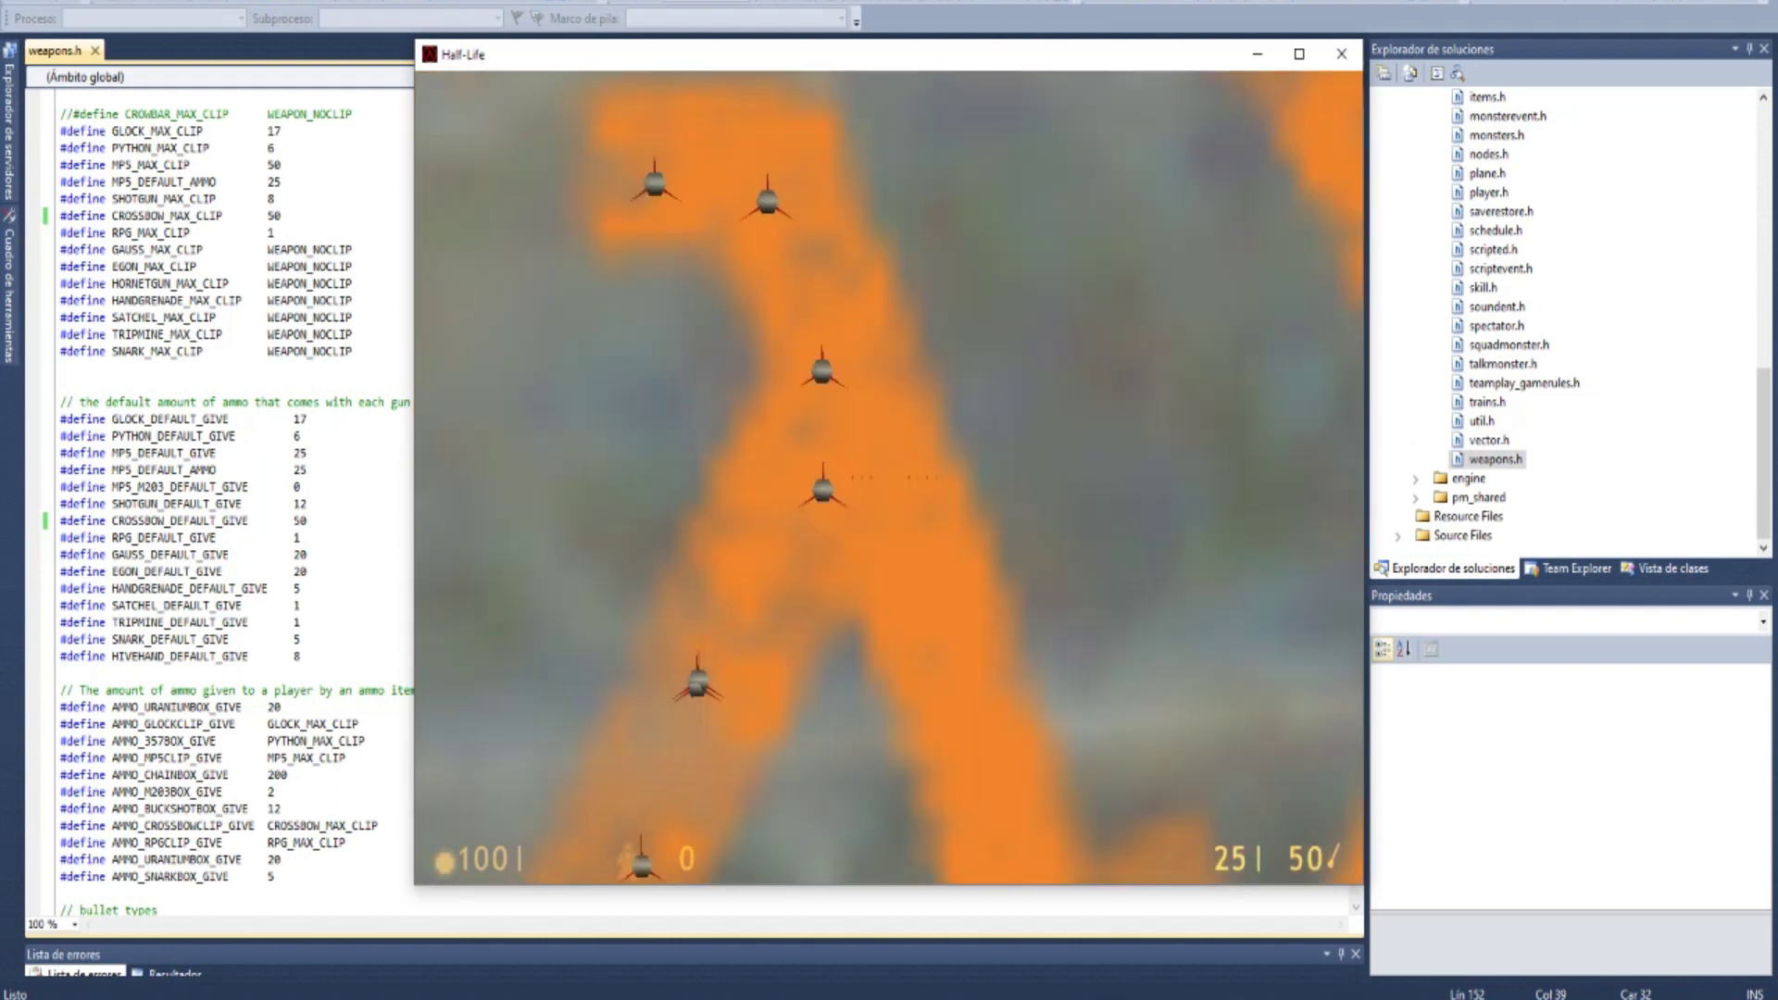
- Test the modified crossbow clip in the game by firing several zoomed-in bolts at the wall, and leave the zoom
click(889, 477)
click(889, 476)
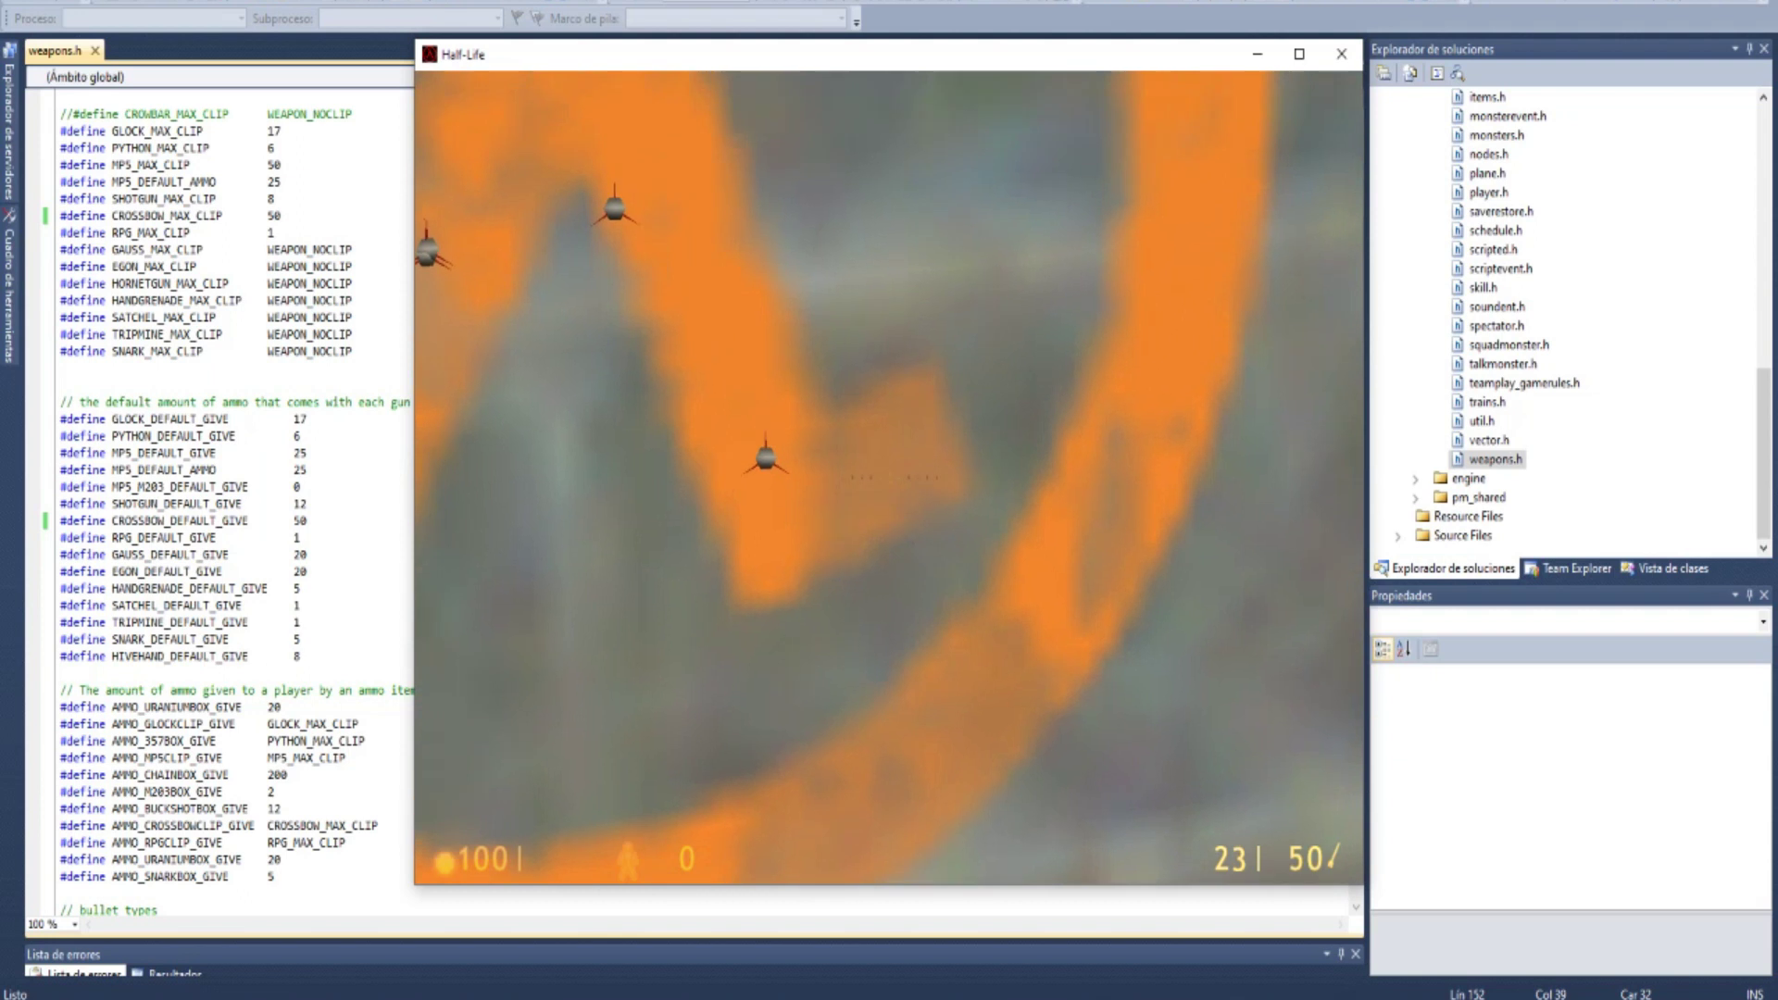
click(889, 477)
right_click(889, 476)
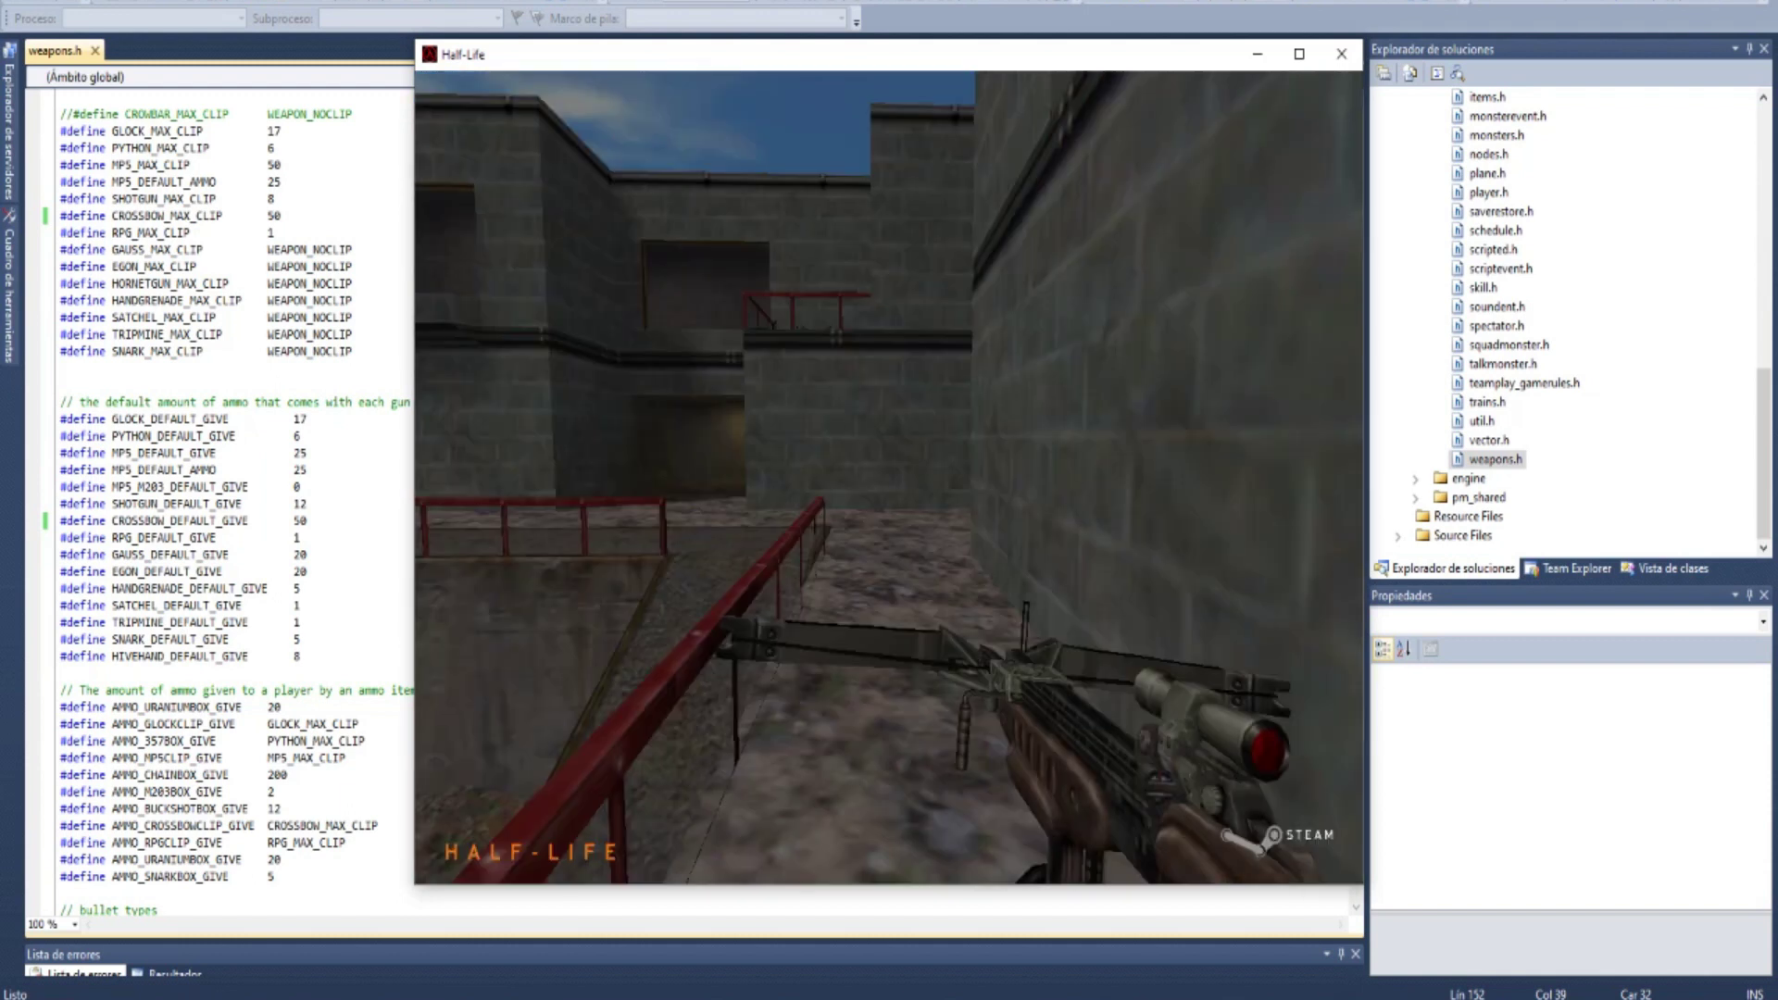
- Switch to weapons.h in Visual Studio, review the CROSSBOW_DEFAULT_GIVE and MP5_MAX_CLIP definitions, and return to the running game
drag(307, 520, 293, 520)
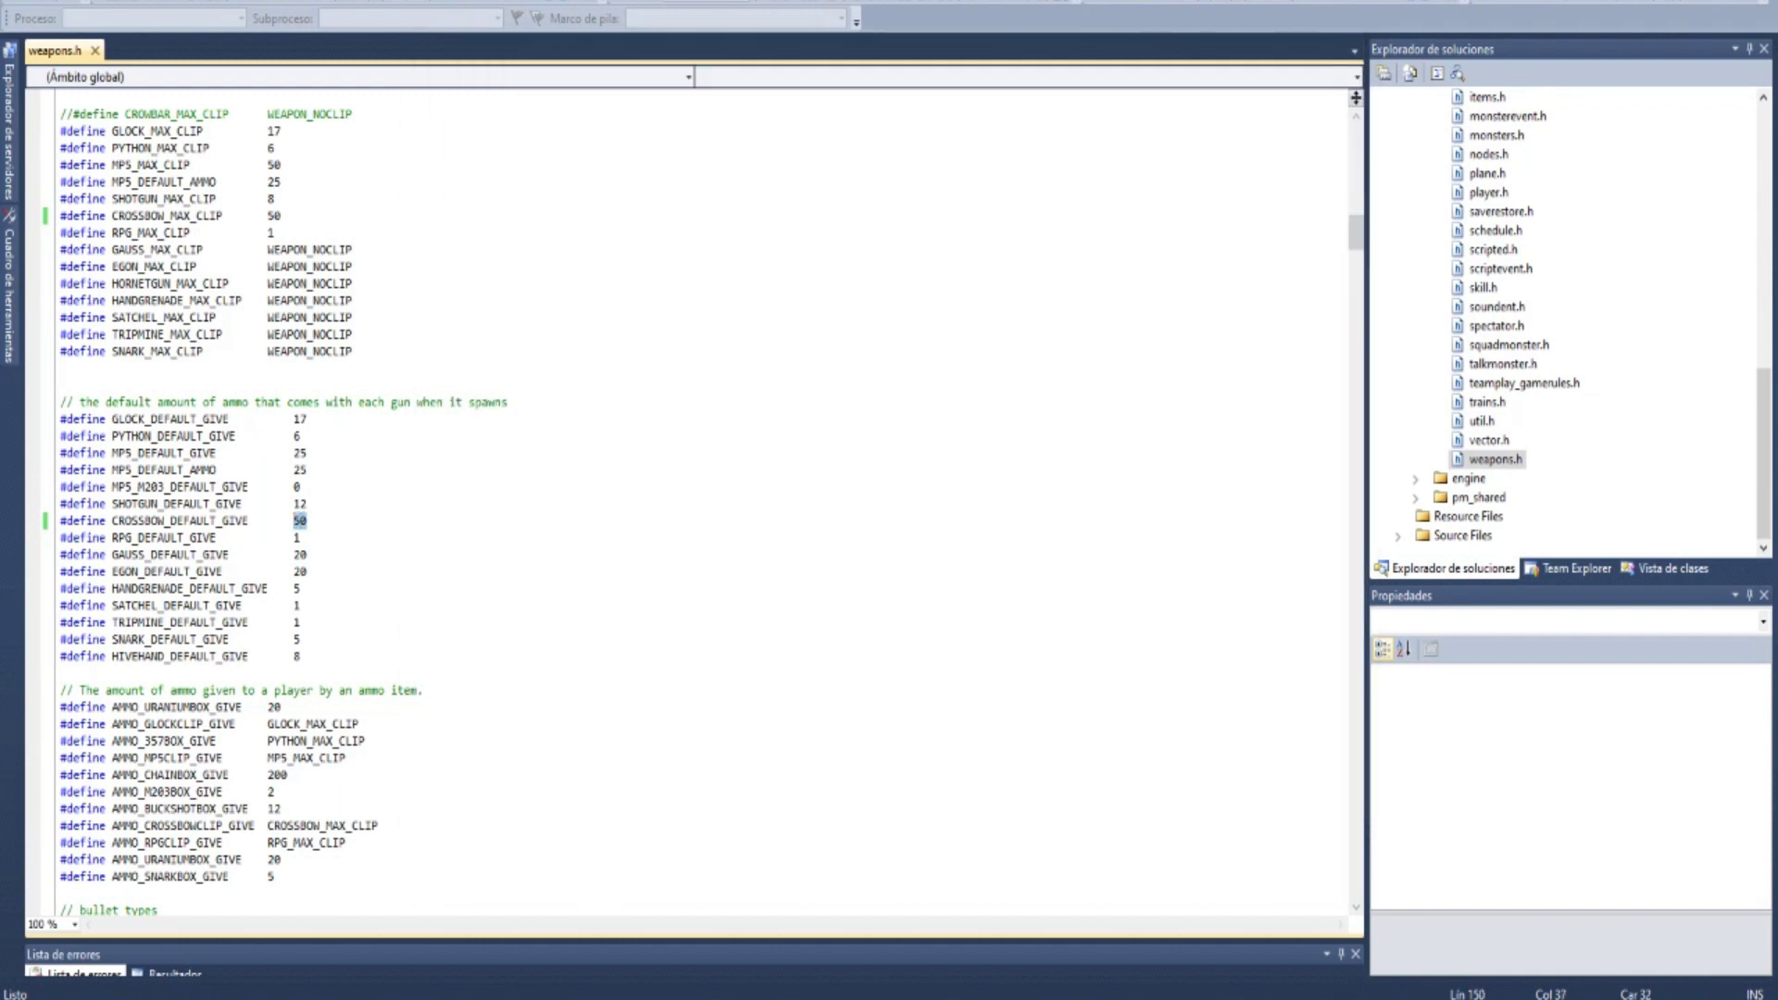
drag(281, 165, 60, 165)
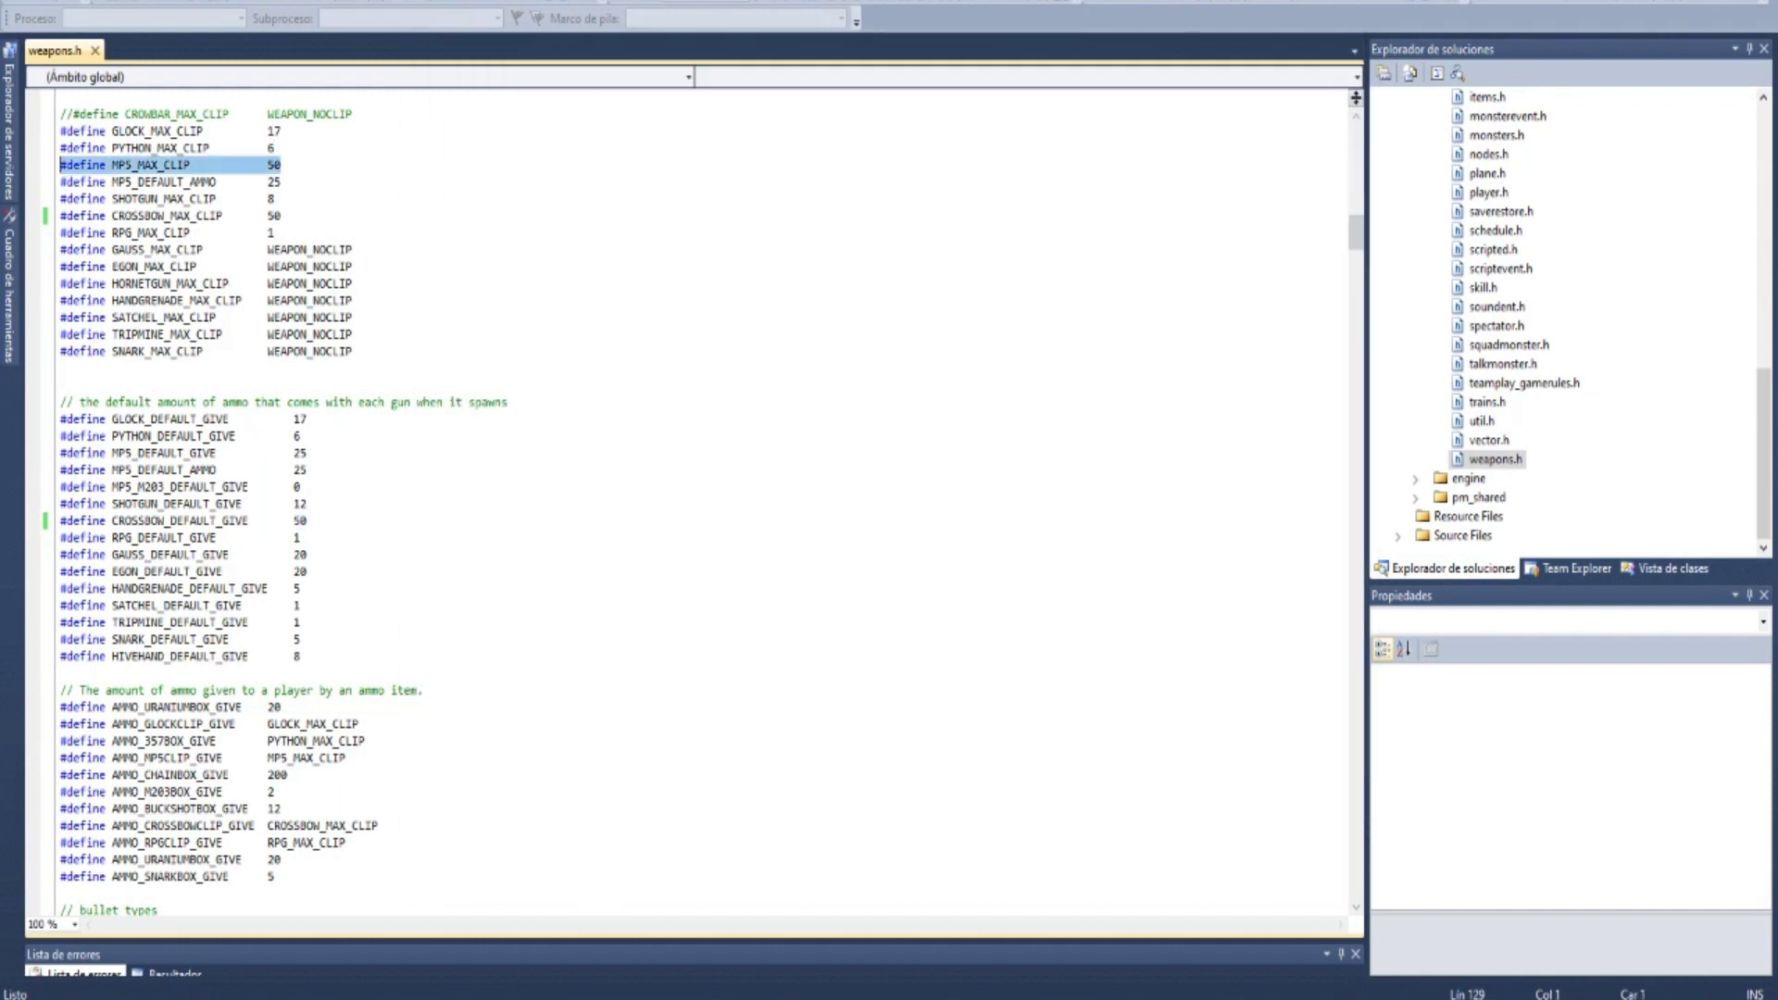
drag(306, 520, 60, 520)
key(alt+Tab)
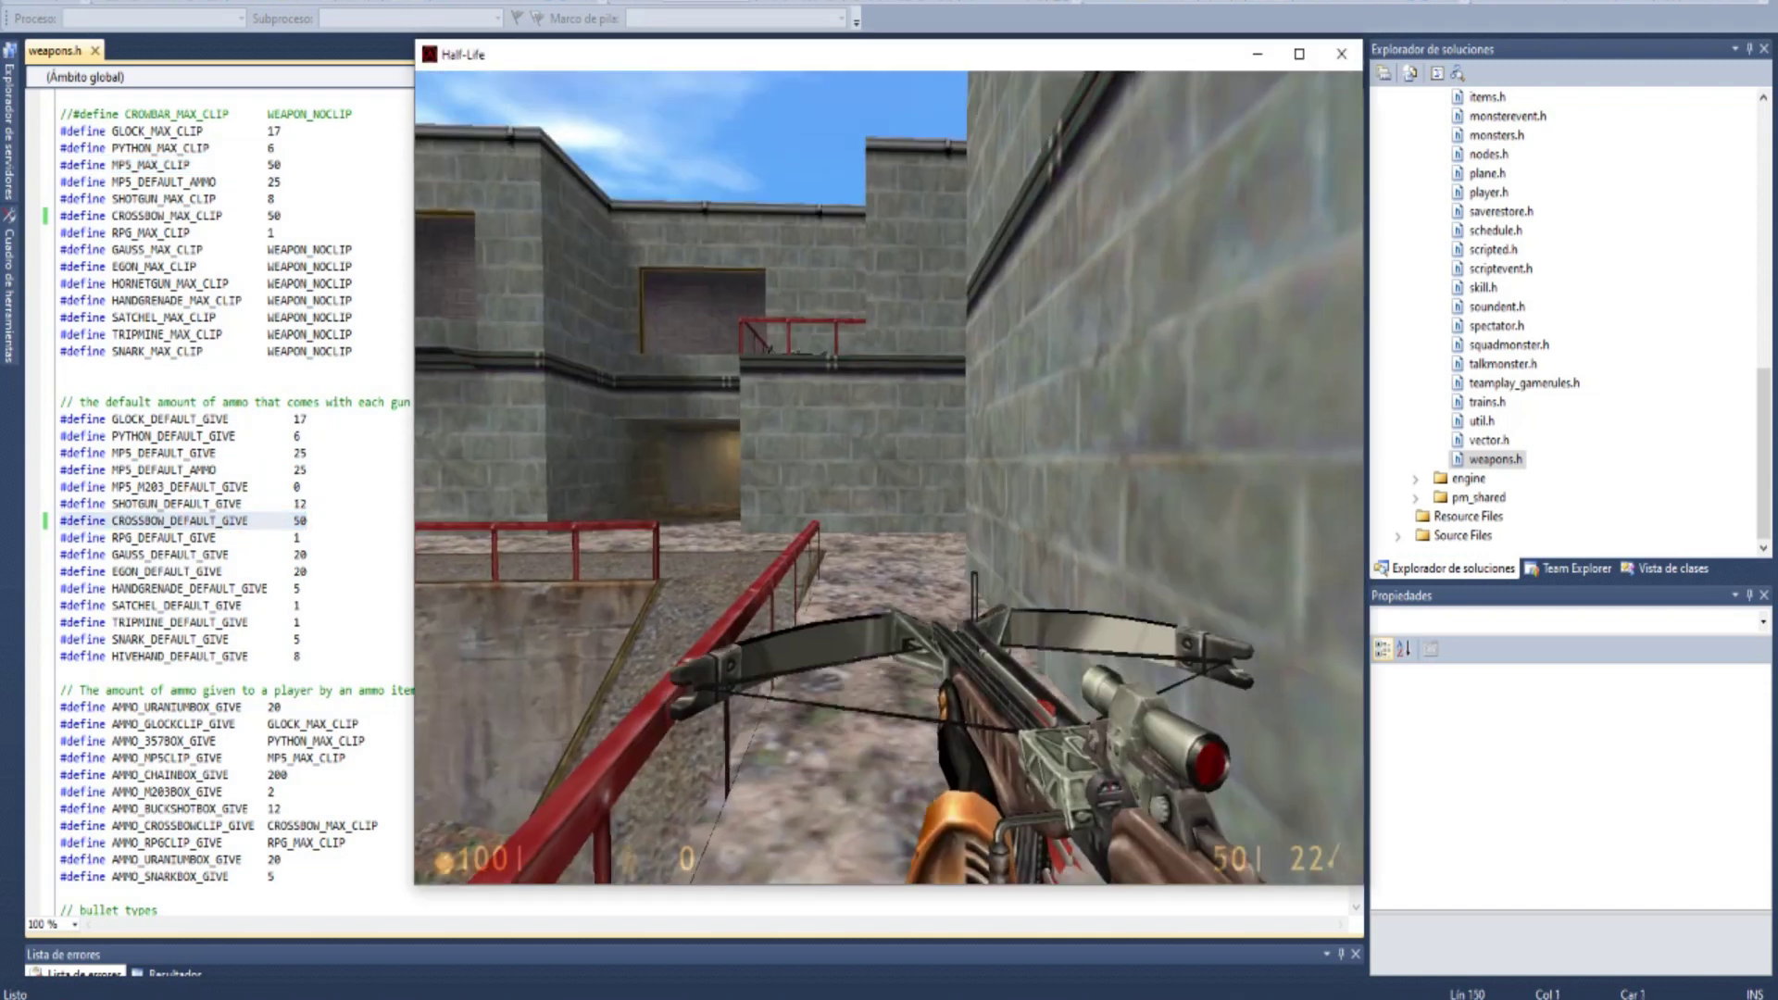